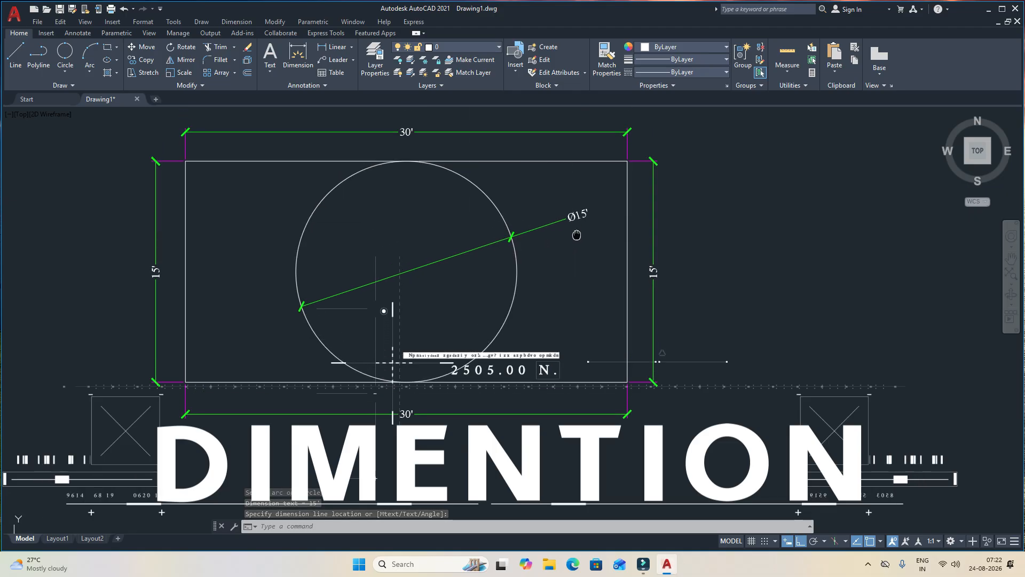
Step: Draw a three-sided polygon circumscribed about a circle, beside the dimensioned rectangle that contains the circle
{"action": "scroll", "coordinate": [401, 203], "scroll_direction": "down", "scroll_amount": 2}
{"action": "left_click", "coordinate": [67, 71]}
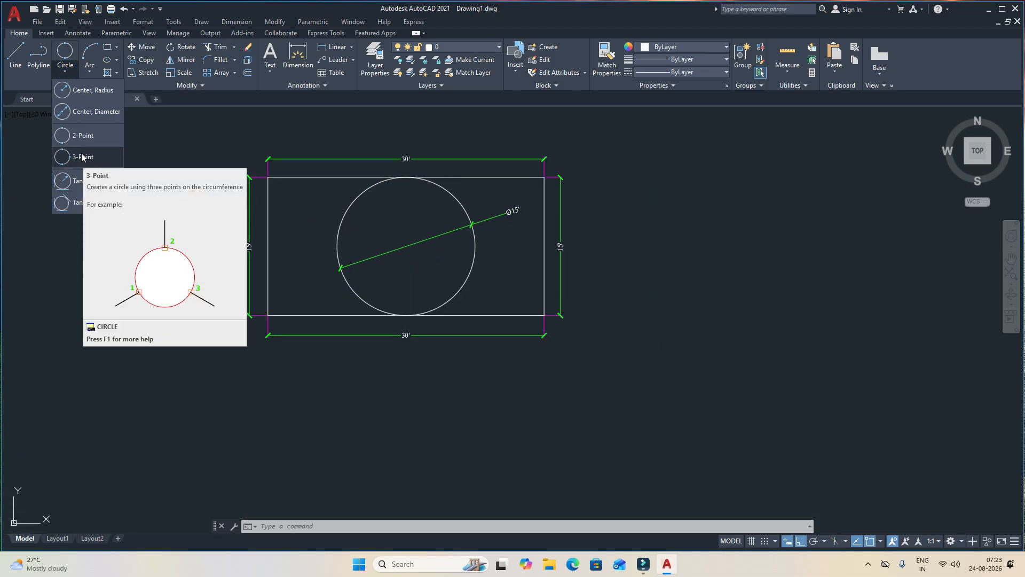
{"action": "left_click", "coordinate": [117, 47]}
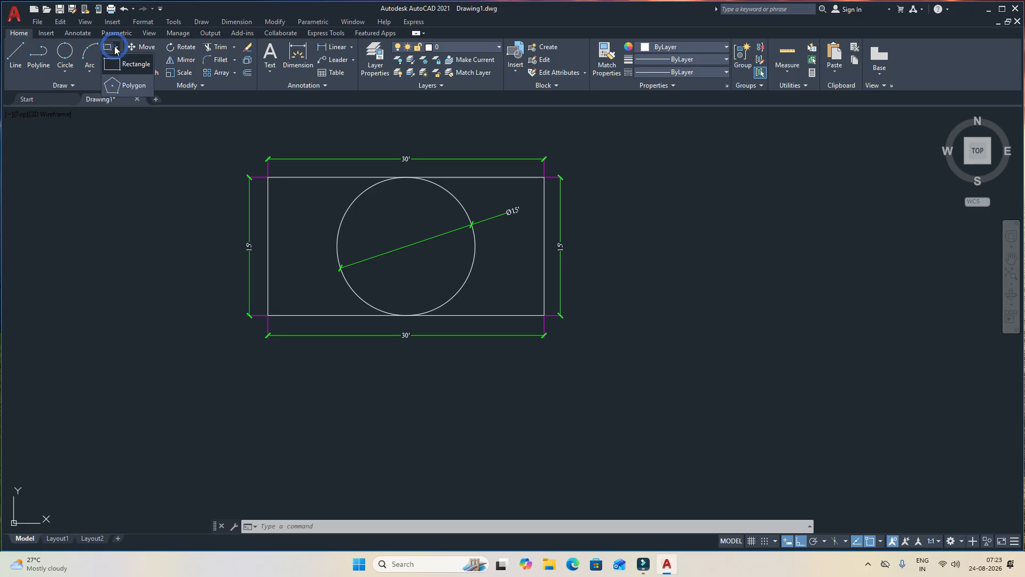
{"action": "left_click", "coordinate": [129, 86]}
{"action": "scroll", "coordinate": [160, 294], "scroll_direction": "down", "scroll_amount": 2}
{"action": "type", "text": "3"}
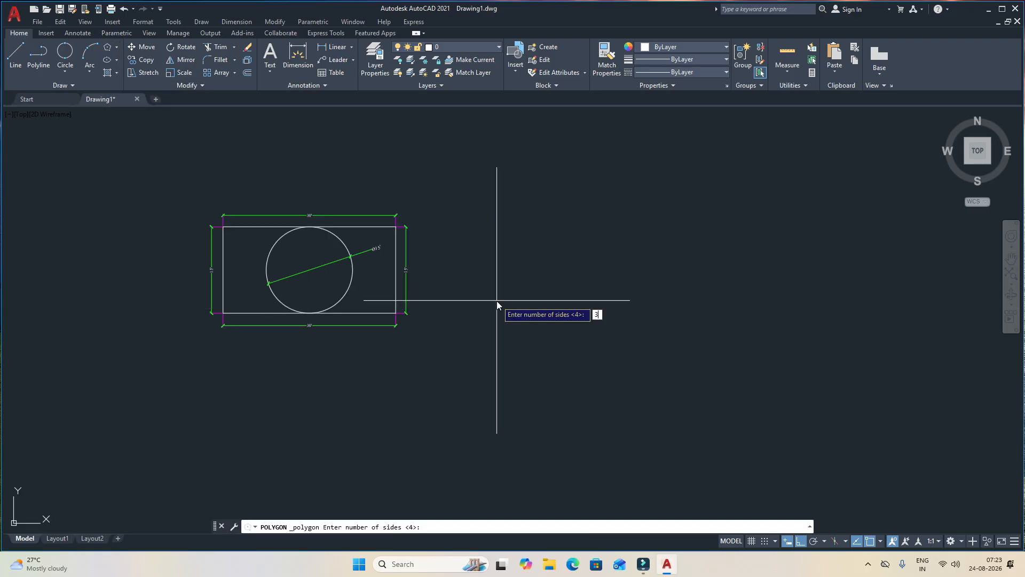
{"action": "key", "text": "Return"}
{"action": "left_click", "coordinate": [548, 204]}
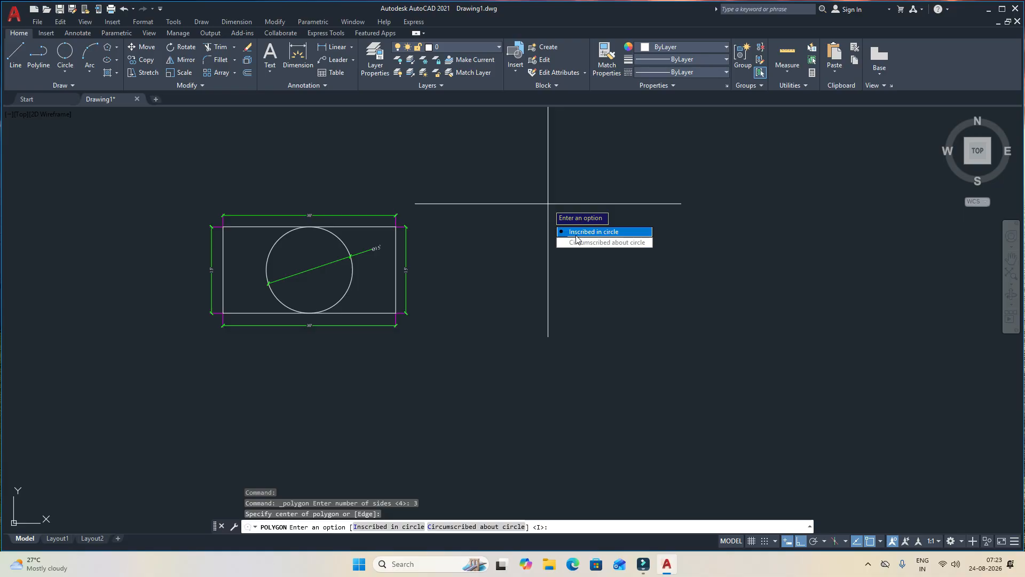
{"action": "left_click", "coordinate": [601, 243]}
{"action": "scroll", "coordinate": [574, 259], "scroll_direction": "down", "scroll_amount": 2}
{"action": "left_click", "coordinate": [587, 219]}
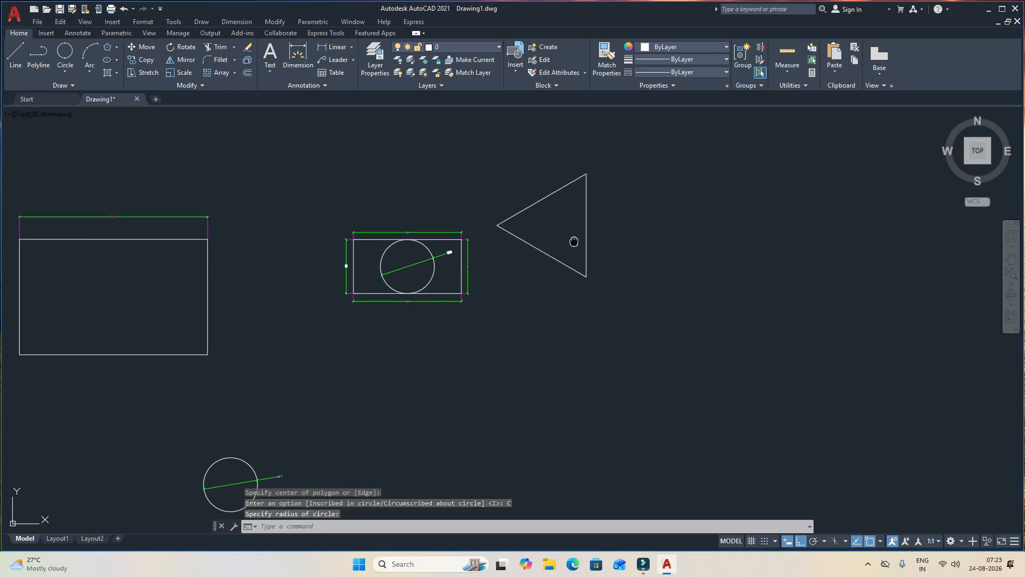
{"action": "scroll", "coordinate": [488, 236], "scroll_direction": "up", "scroll_amount": 4}
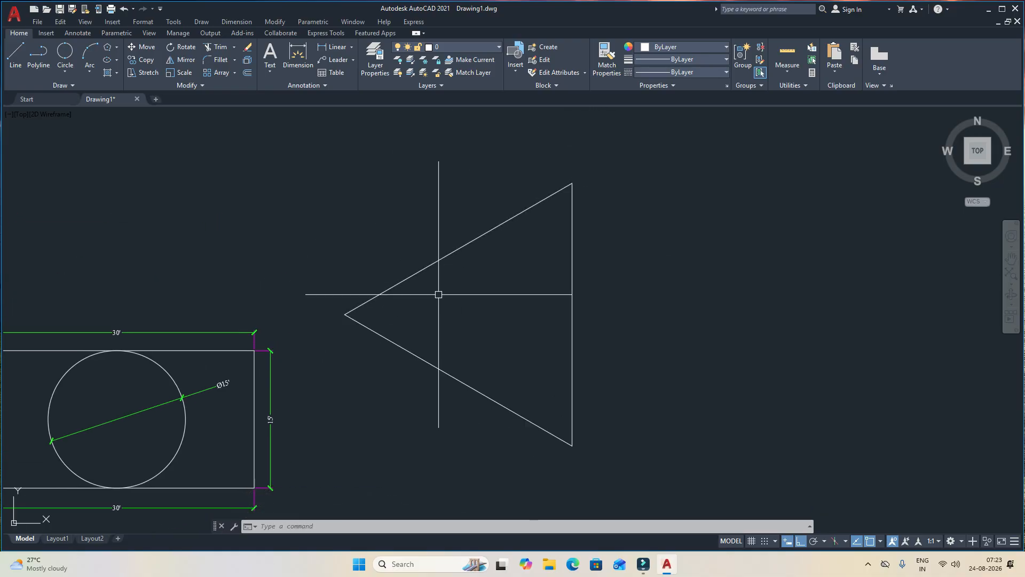
{"action": "left_click", "coordinate": [66, 71]}
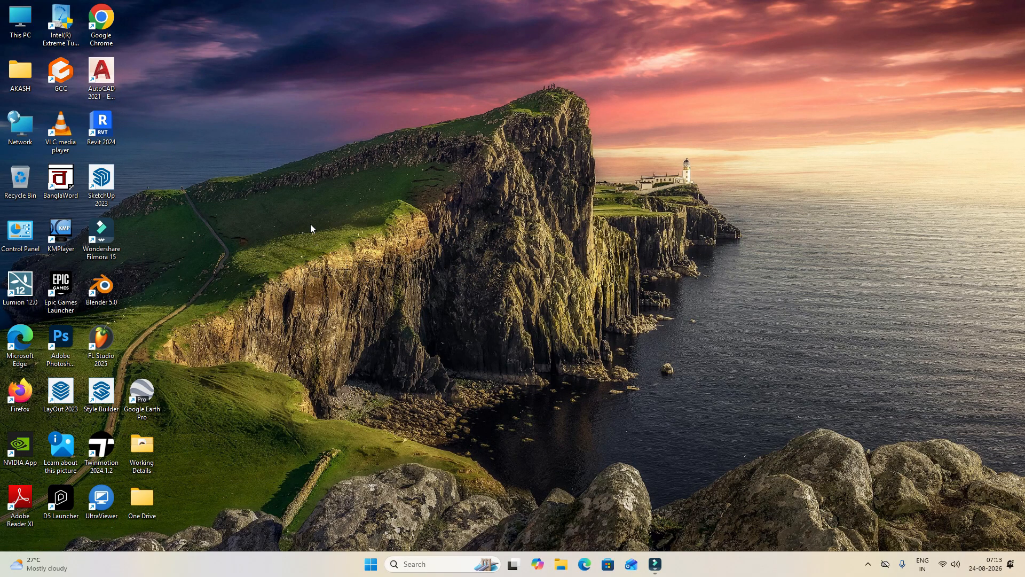
Step: Launch AutoCAD 2021 from the desktop and start a new drawing
{"action": "double_click", "coordinate": [101, 75]}
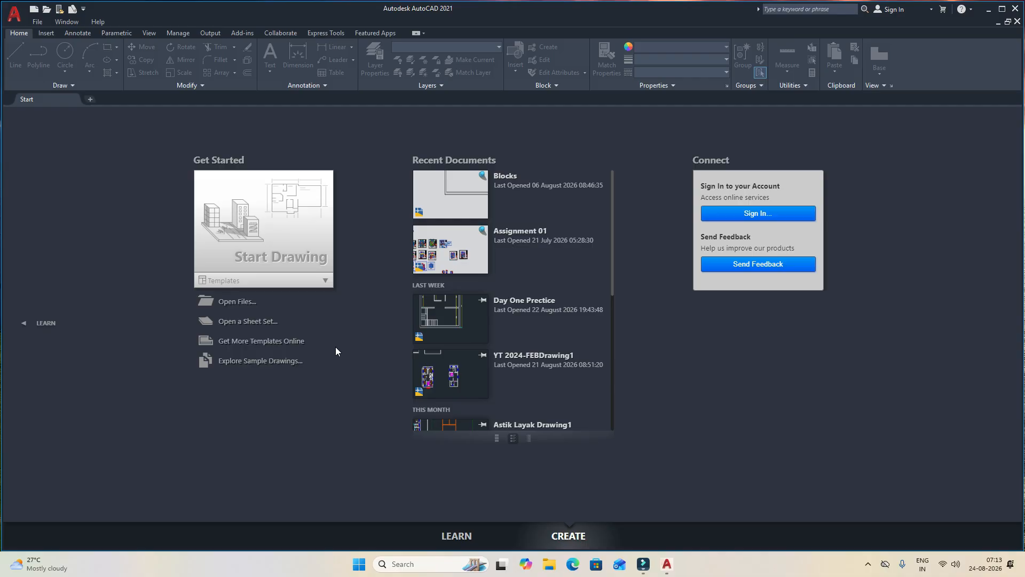
{"action": "left_click", "coordinate": [288, 255]}
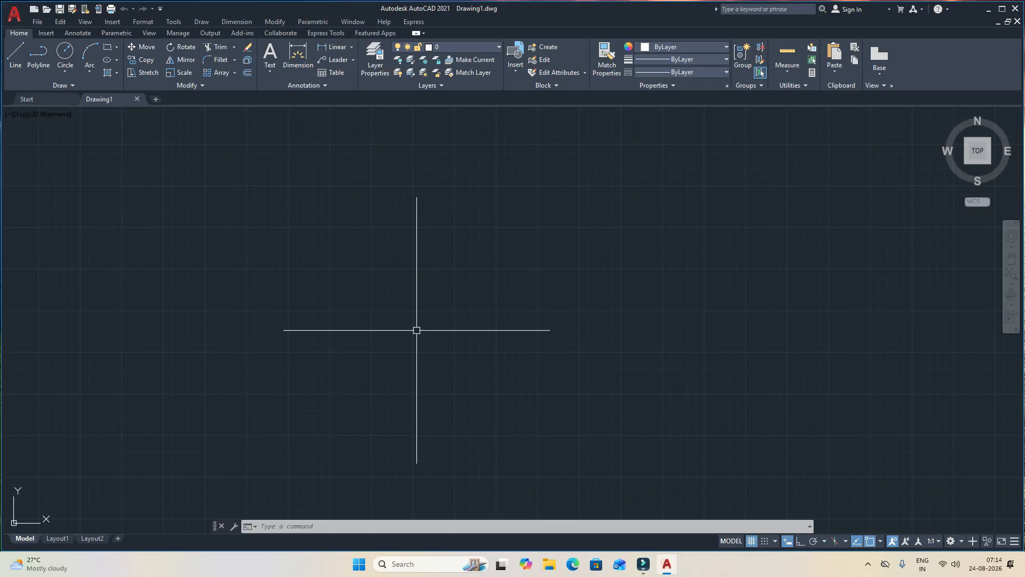
Step: Set the drawing units to Architectural length with 0'-0" precision and the insertion scale to Inches
{"action": "key", "text": "Return"}
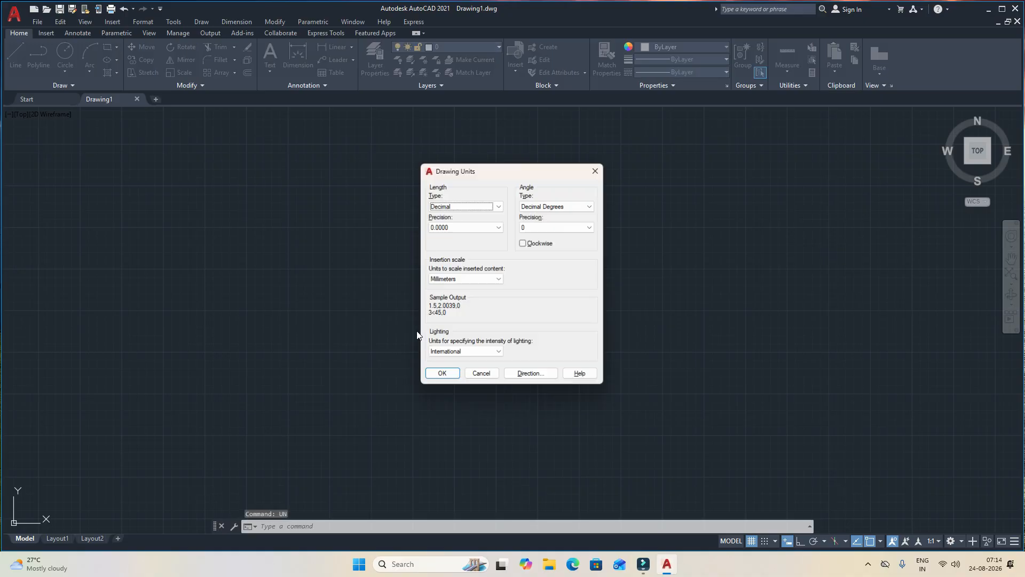
{"action": "left_click", "coordinate": [499, 205]}
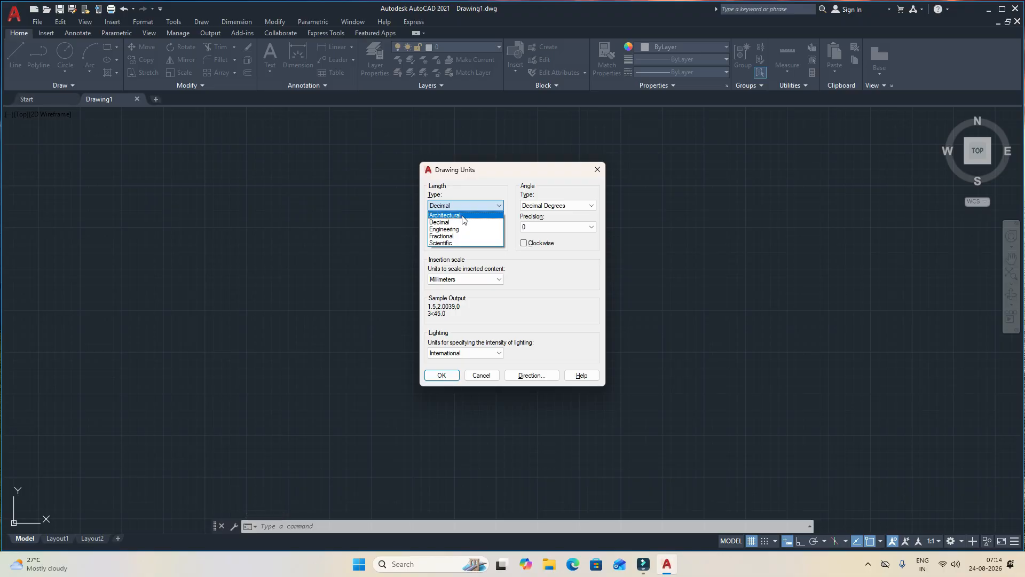
{"action": "left_click", "coordinate": [462, 219]}
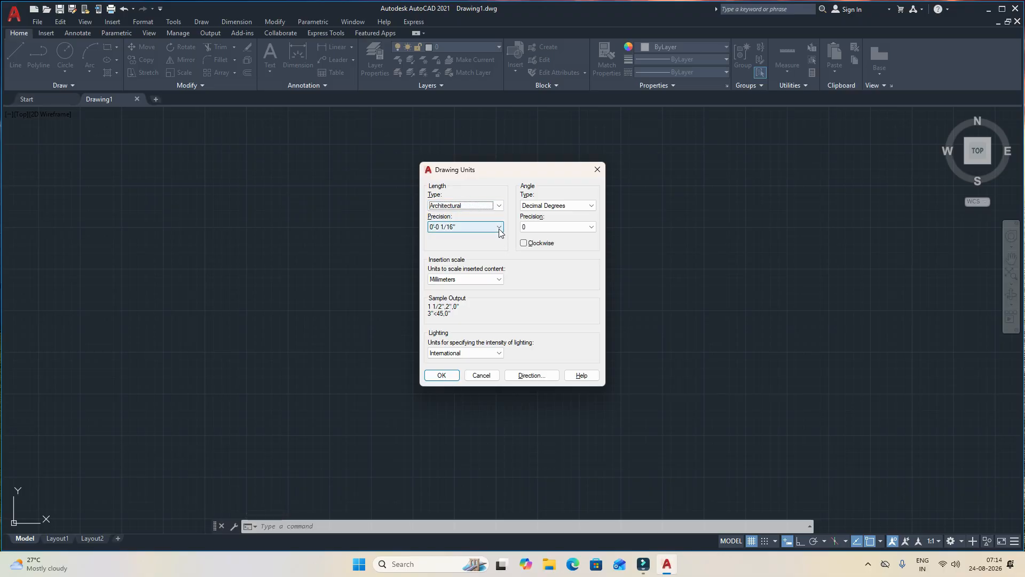
{"action": "left_click", "coordinate": [498, 227]}
{"action": "left_click", "coordinate": [448, 236]}
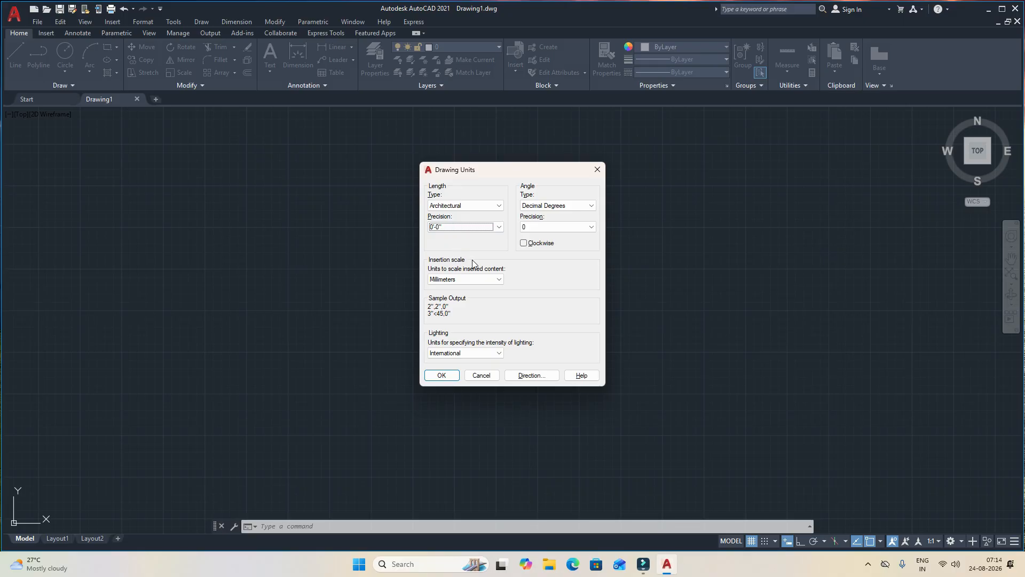
{"action": "left_click", "coordinate": [496, 280]}
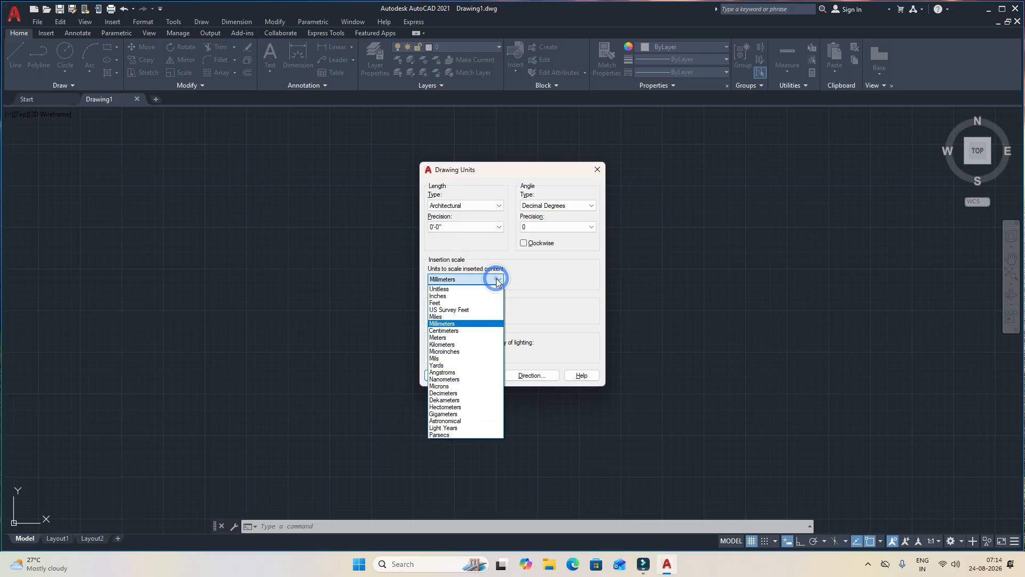
{"action": "left_click", "coordinate": [441, 296]}
{"action": "left_click", "coordinate": [443, 375]}
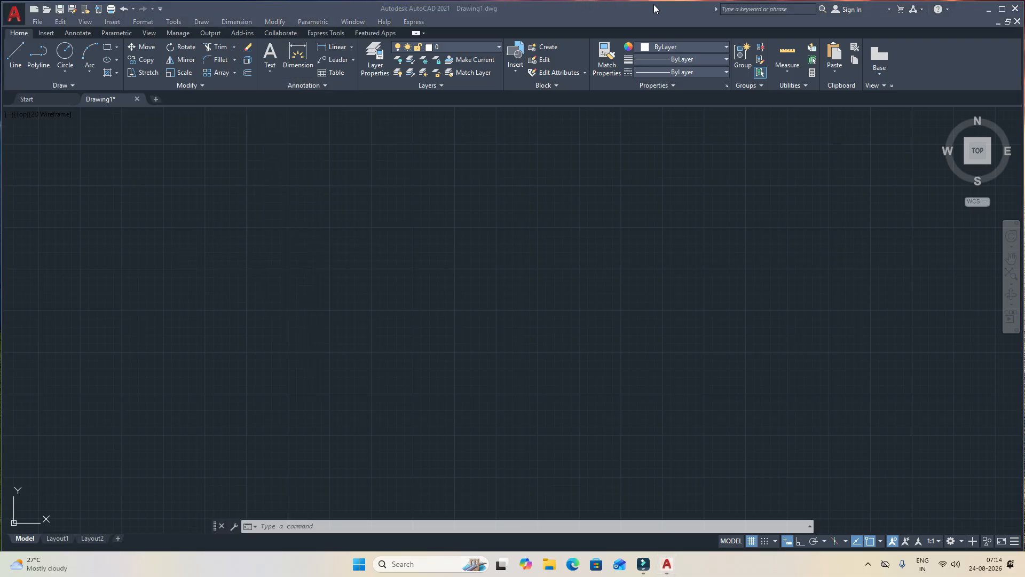
Step: Modify the ISO-25 dimension style's primary units to Architectural format with 0'-0" precision
{"action": "left_click", "coordinate": [238, 21]}
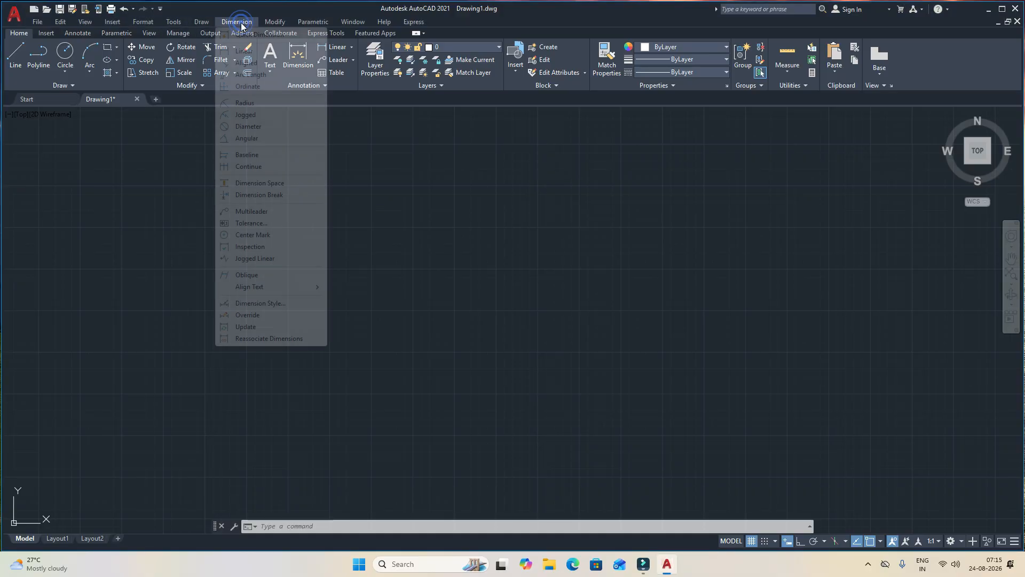
{"action": "left_click", "coordinate": [266, 303]}
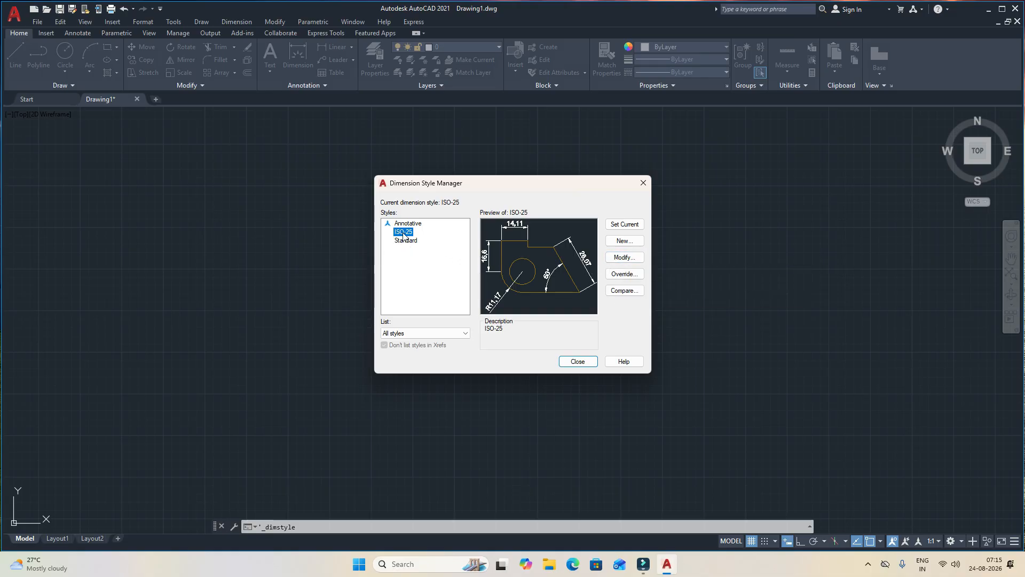
{"action": "left_click", "coordinate": [621, 259]}
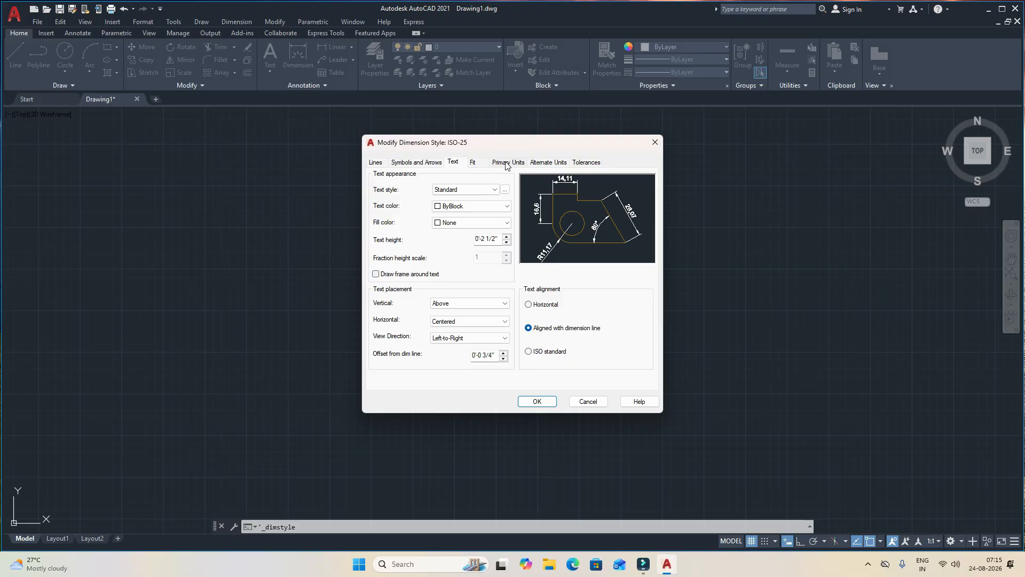
{"action": "left_click", "coordinate": [507, 163]}
{"action": "left_click", "coordinate": [486, 186]}
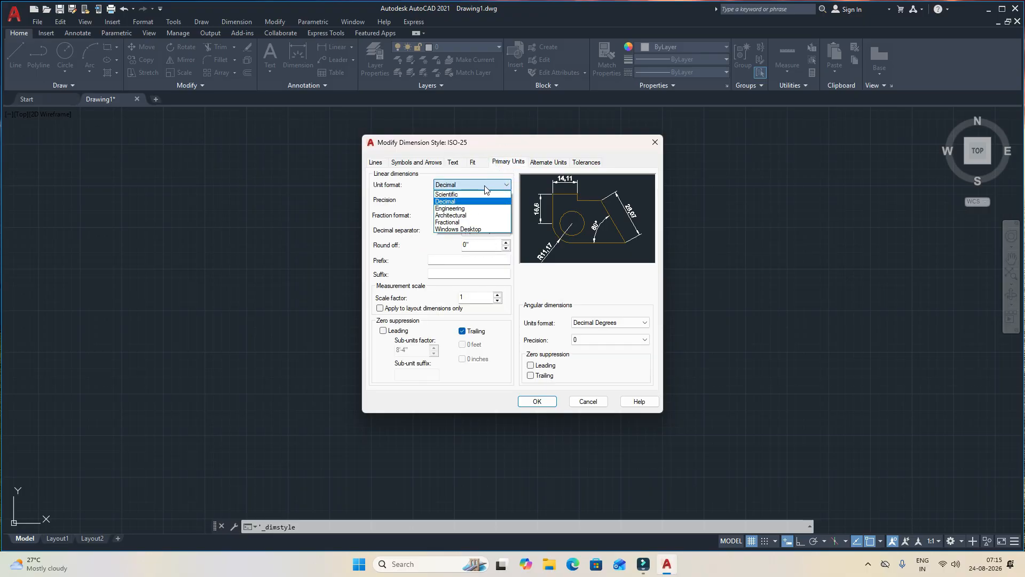
{"action": "left_click", "coordinate": [451, 215]}
{"action": "left_click", "coordinate": [494, 199]}
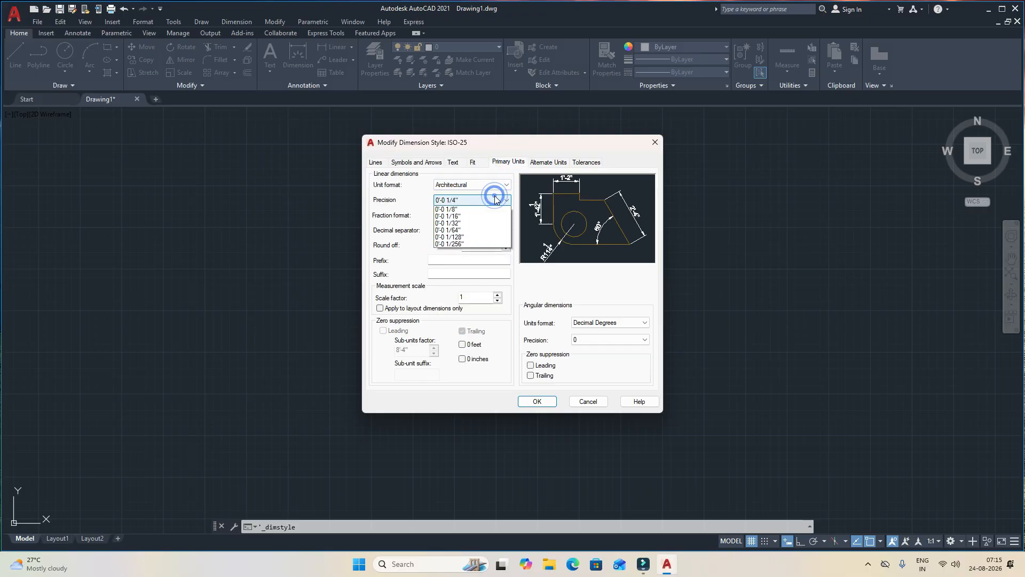
{"action": "left_click", "coordinate": [449, 210]}
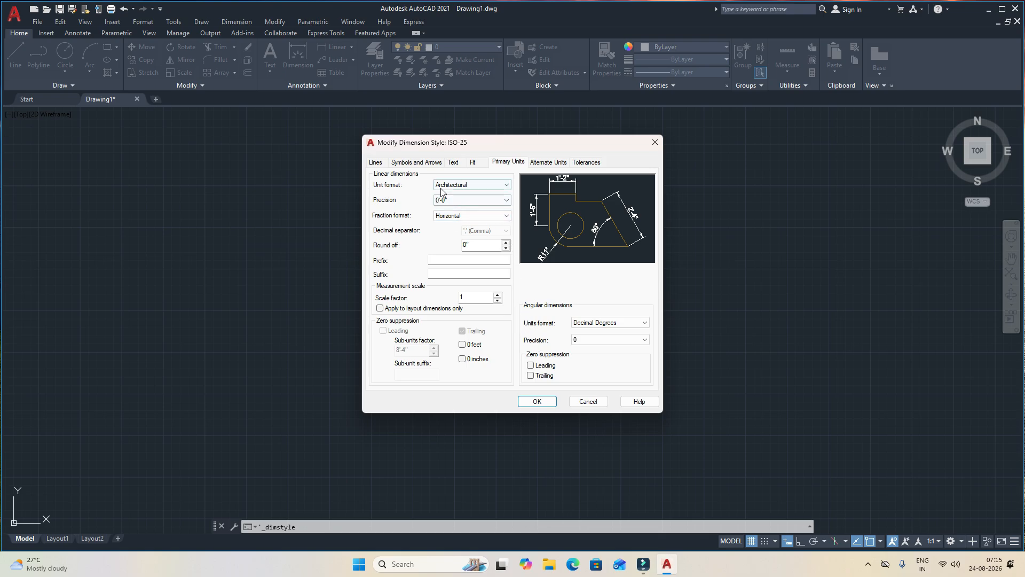
Step: Set the ISO-25 dimension style's overall scale to 2.5 and close the Dimension Style Manager
{"action": "left_click", "coordinate": [473, 161]}
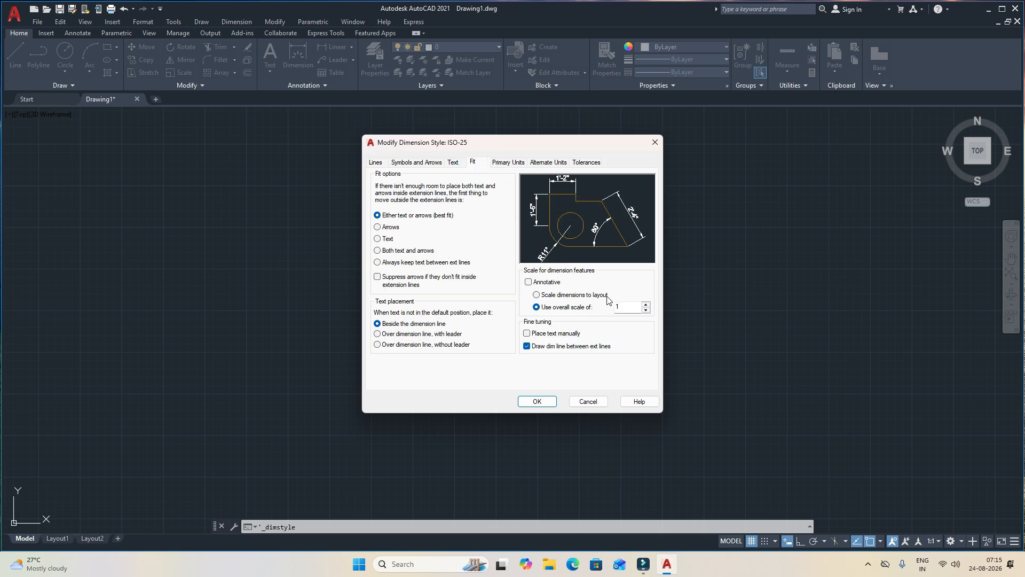
{"action": "double_click", "coordinate": [622, 306]}
{"action": "type", "text": "2.5"}
{"action": "left_click", "coordinate": [540, 404]}
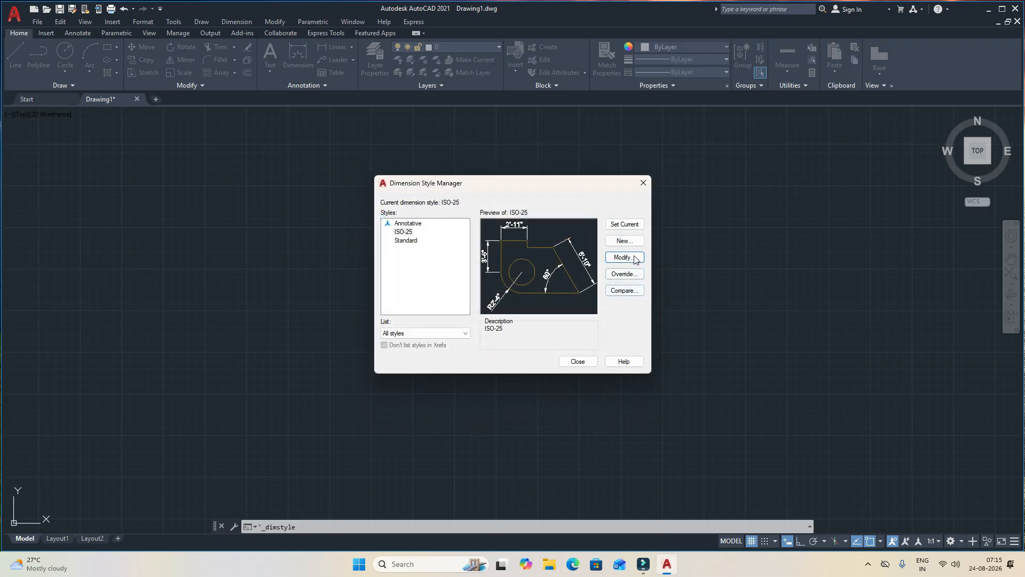
{"action": "left_click", "coordinate": [577, 361]}
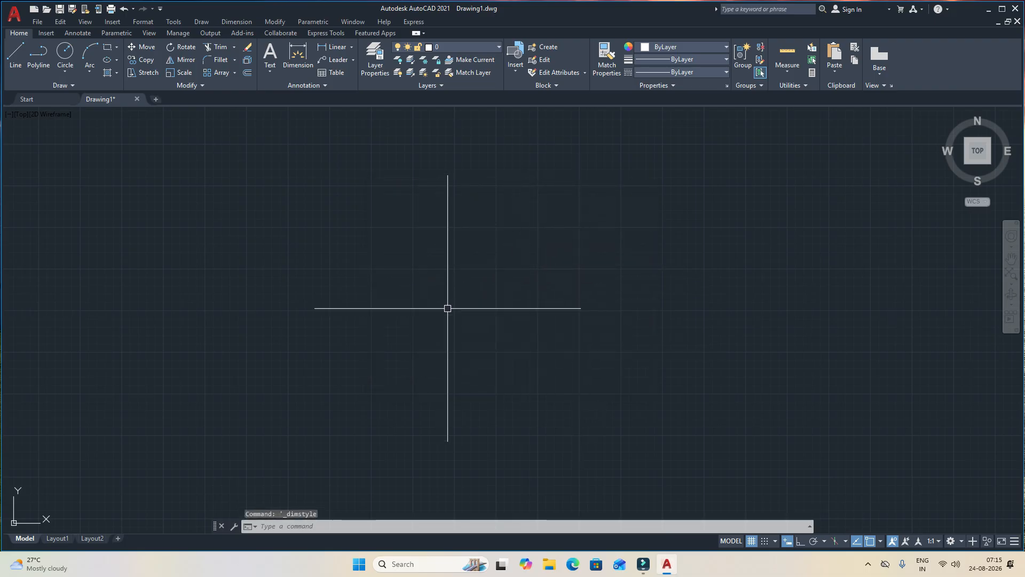
Step: Set the model space limits with the lower left corner at 0,0 and the upper right corner at 500,500
{"action": "type", "text": "LIMITS"}
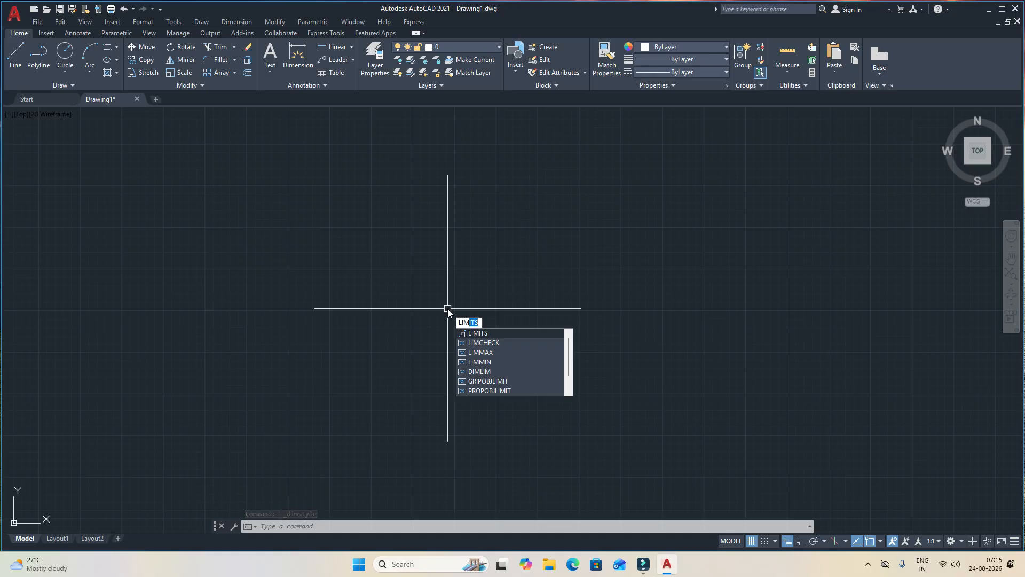
{"action": "key", "text": "Return"}
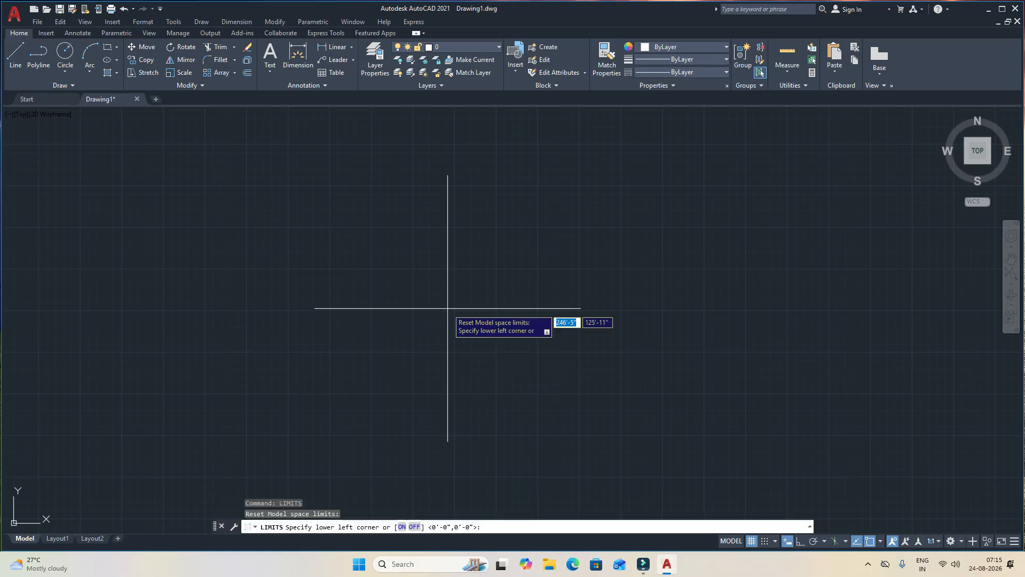
{"action": "type", "text": "0"}
{"action": "key", "text": "Tab"}
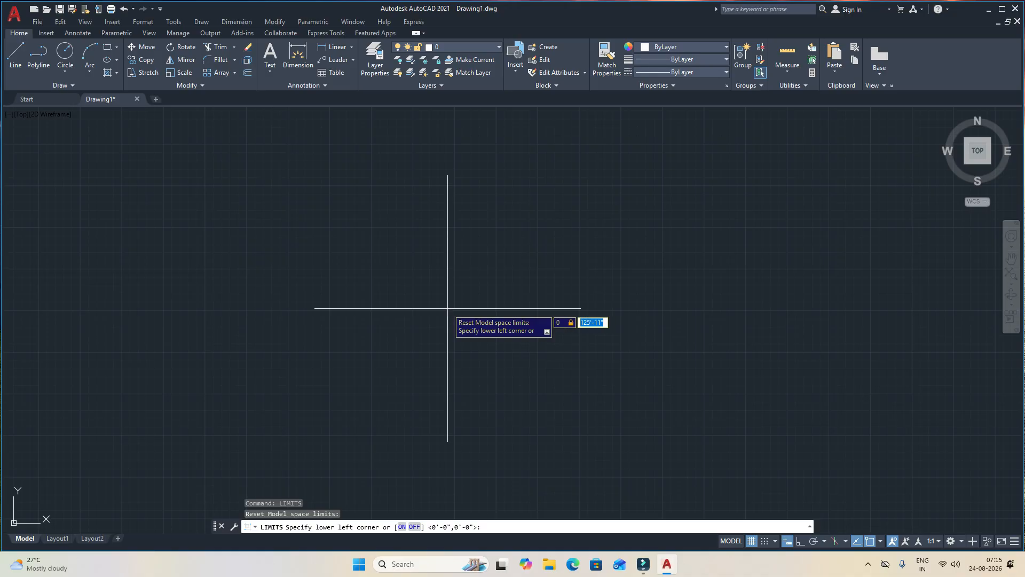
{"action": "type", "text": "0"}
{"action": "key", "text": "Return"}
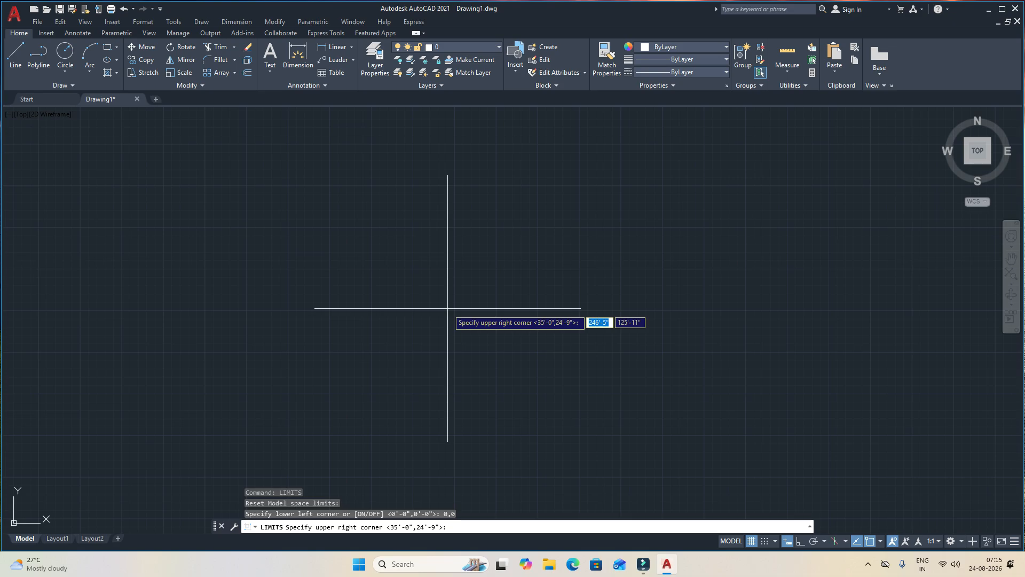
{"action": "type", "text": "500"}
{"action": "key", "text": "Tab"}
{"action": "type", "text": "500"}
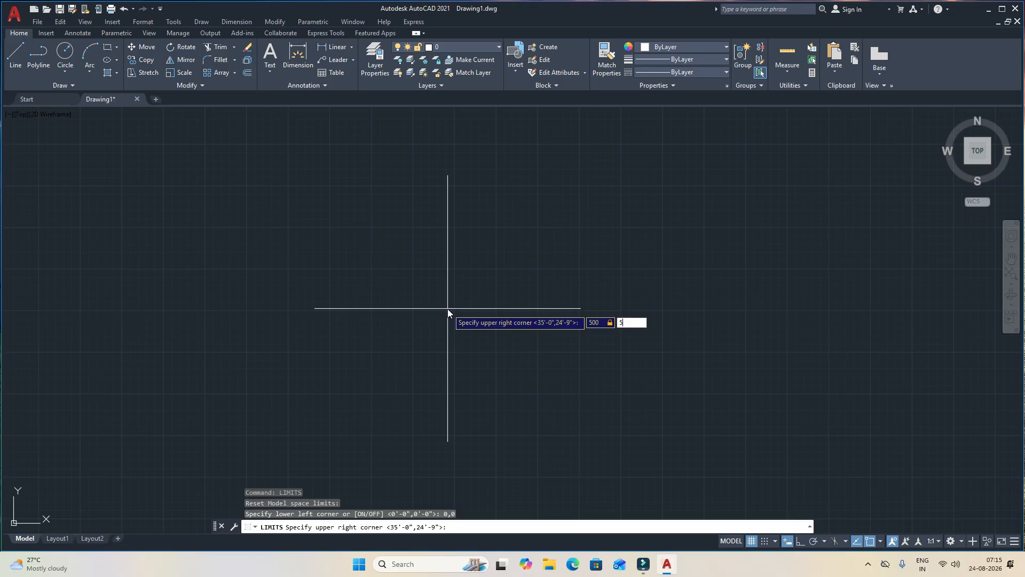
{"action": "key", "text": "Return"}
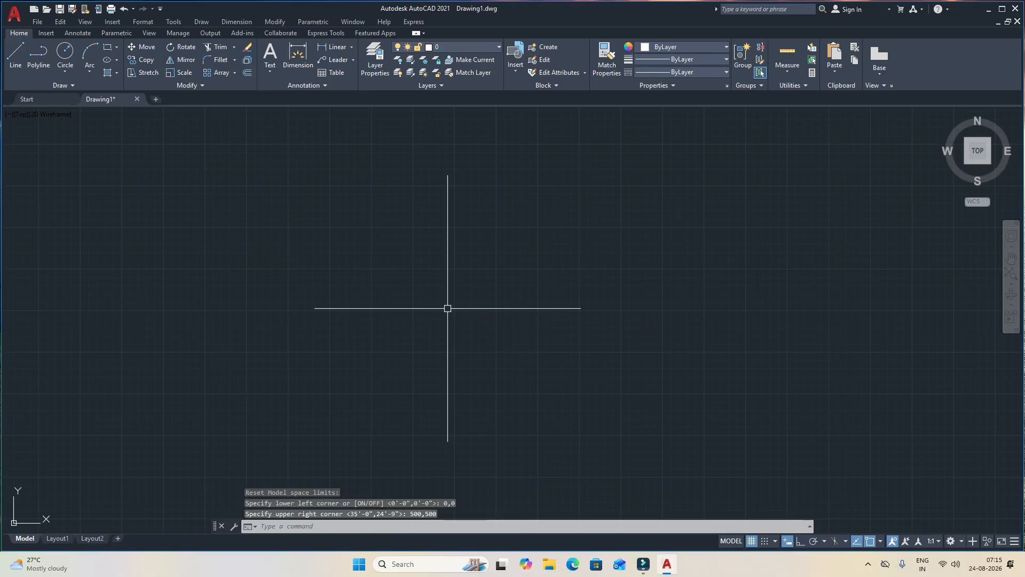
Step: Zoom to All so the view covers the full drawing limits
{"action": "type", "text": "z"}
{"action": "key", "text": "Return"}
{"action": "type", "text": "a"}
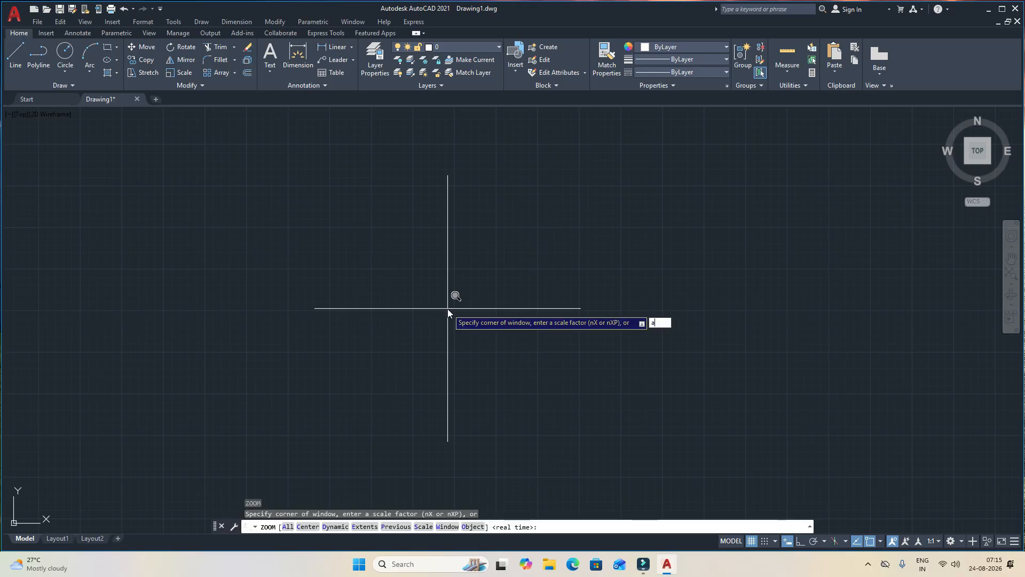
{"action": "key", "text": "Return"}
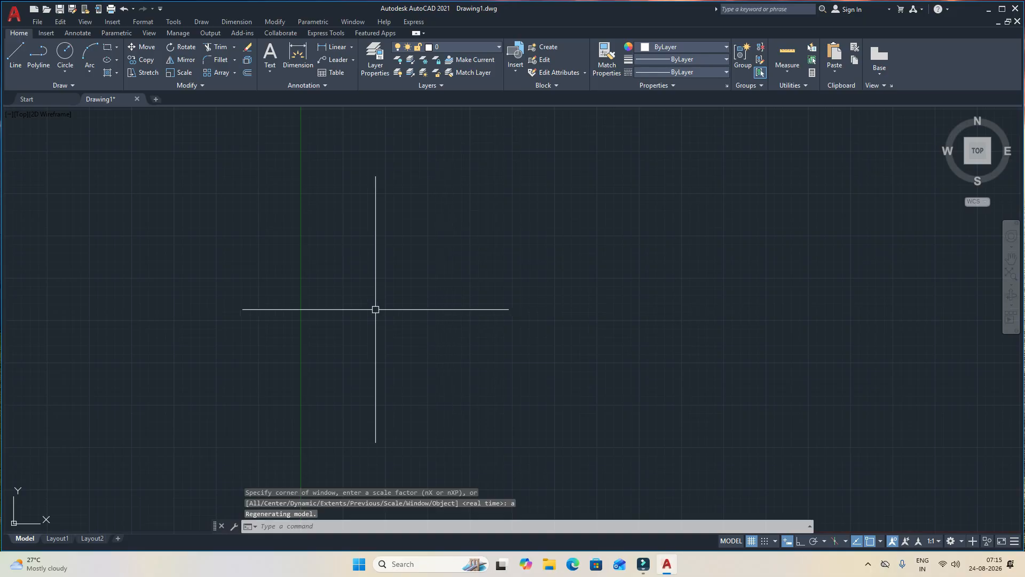
Step: Turn off the setting that shows the UCS icon at the origin
{"action": "mouse_move", "coordinate": [374, 307]}
{"action": "middle_mouse_down"}
{"action": "mouse_move", "coordinate": [398, 335]}
{"action": "mouse_move", "coordinate": [338, 288]}
{"action": "middle_mouse_up"}
{"action": "scroll", "coordinate": [312, 342], "scroll_direction": "up", "scroll_amount": 4}
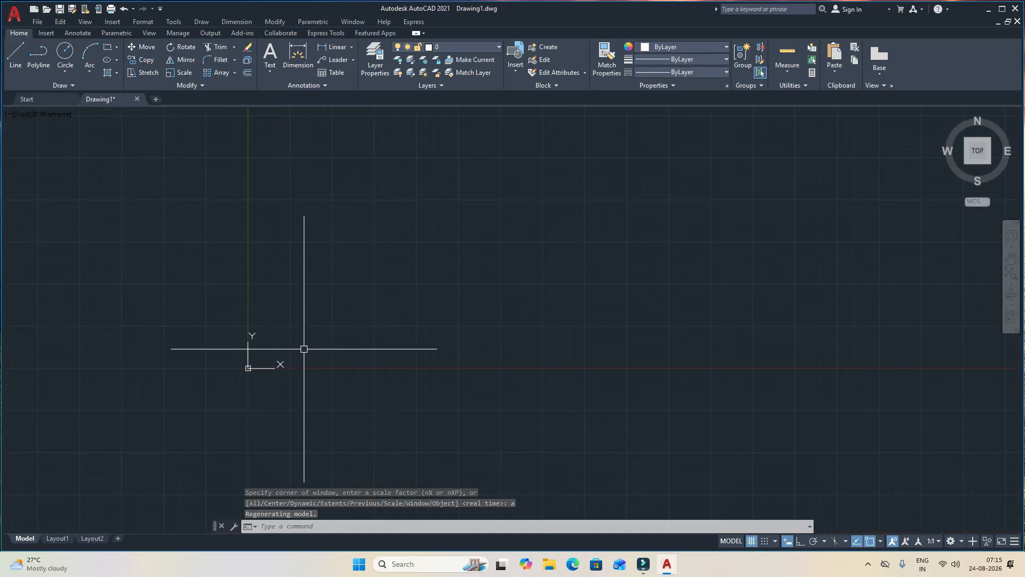
{"action": "scroll", "coordinate": [235, 369], "scroll_direction": "up", "scroll_amount": 9}
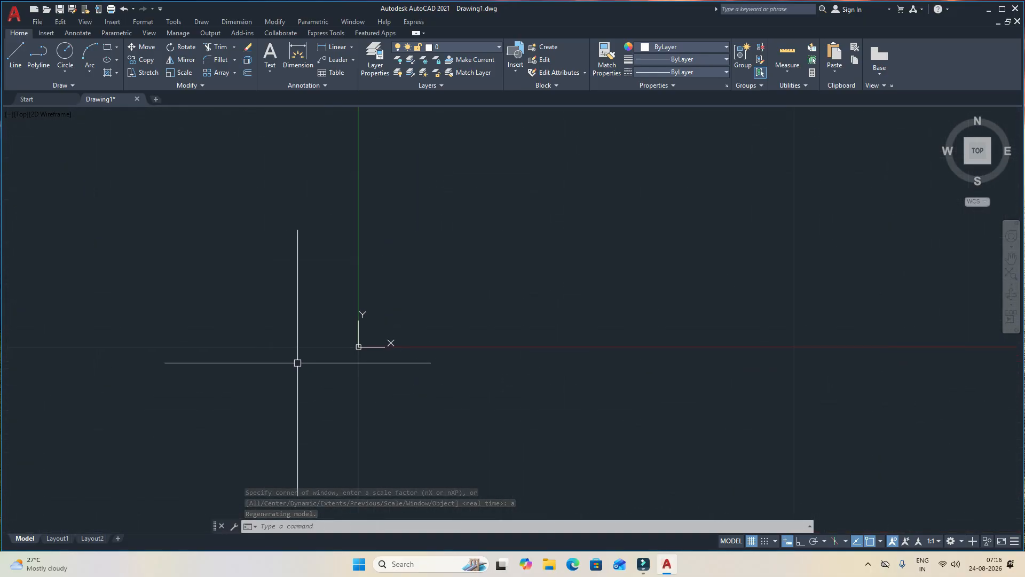
{"action": "left_click", "coordinate": [358, 349]}
{"action": "right_click", "coordinate": [357, 349]}
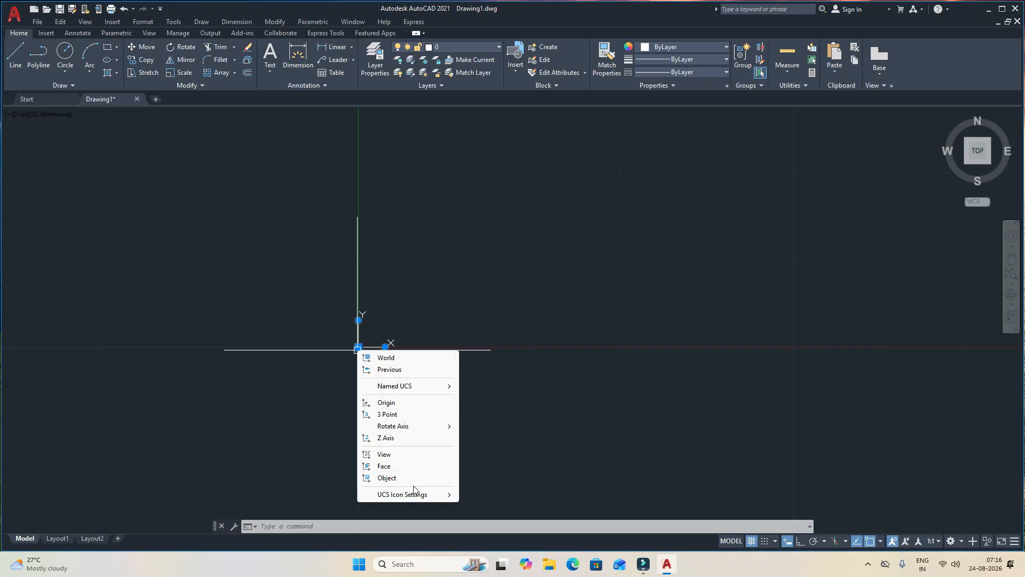
{"action": "mouse_move", "coordinate": [416, 495]}
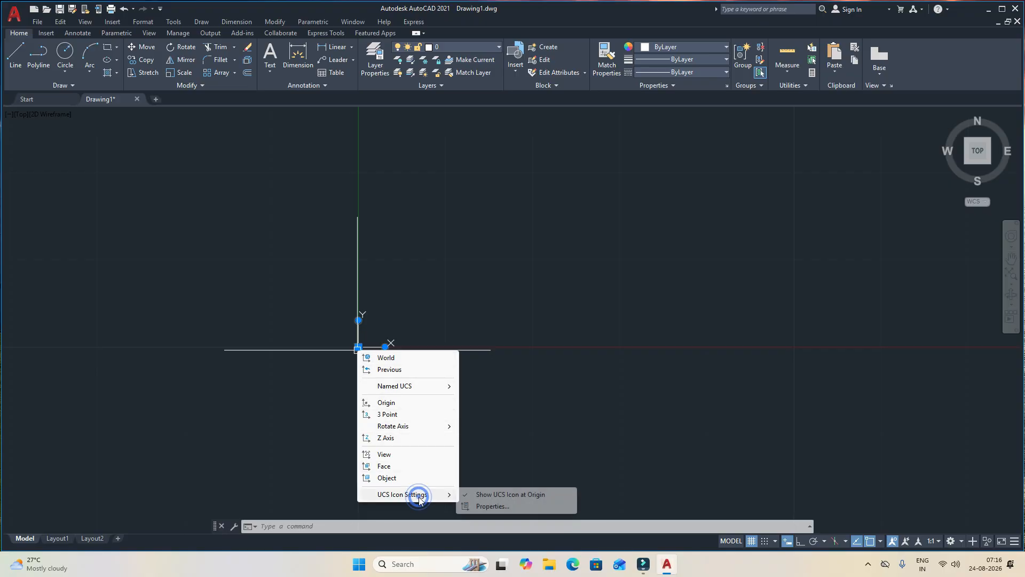
{"action": "left_click", "coordinate": [496, 494]}
{"action": "middle_click_drag", "start_coordinate": [498, 366], "coordinate": [439, 407]}
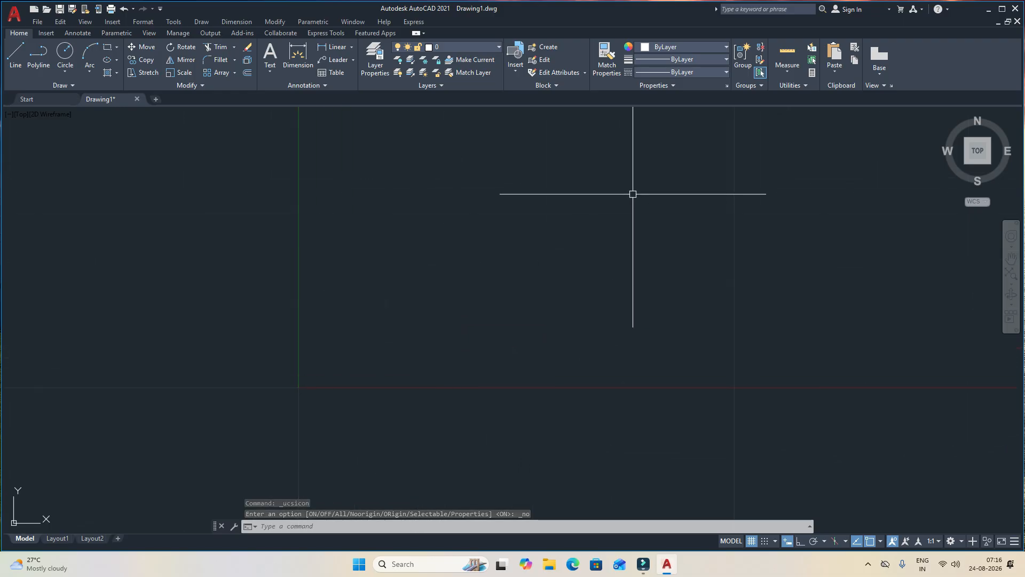
Step: Draw a circle with a 20' radius in the empty area near the drawing origin
{"action": "middle_click_drag", "start_coordinate": [725, 238], "coordinate": [430, 414]}
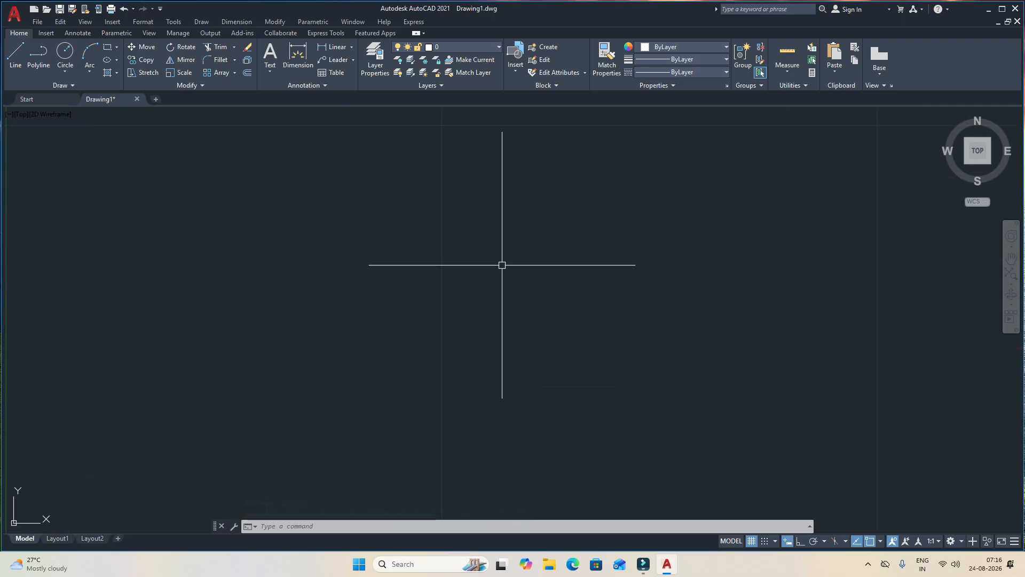
{"action": "scroll", "coordinate": [502, 264], "scroll_direction": "down", "scroll_amount": 2}
{"action": "middle_click_drag", "start_coordinate": [457, 249], "coordinate": [376, 362]}
{"action": "scroll", "coordinate": [375, 362], "scroll_direction": "down", "scroll_amount": 2}
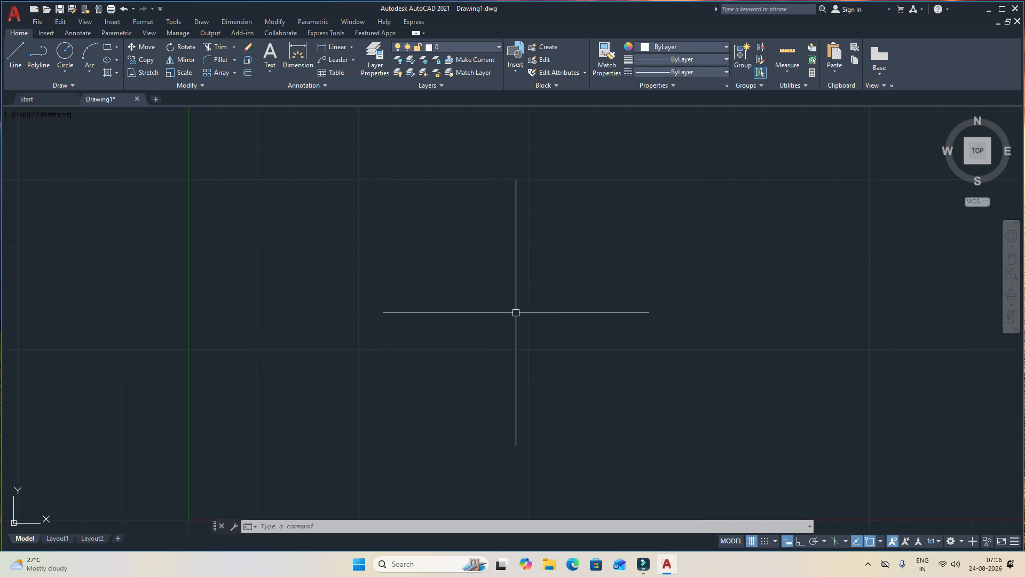
{"action": "middle_click_drag", "start_coordinate": [516, 312], "coordinate": [347, 307]}
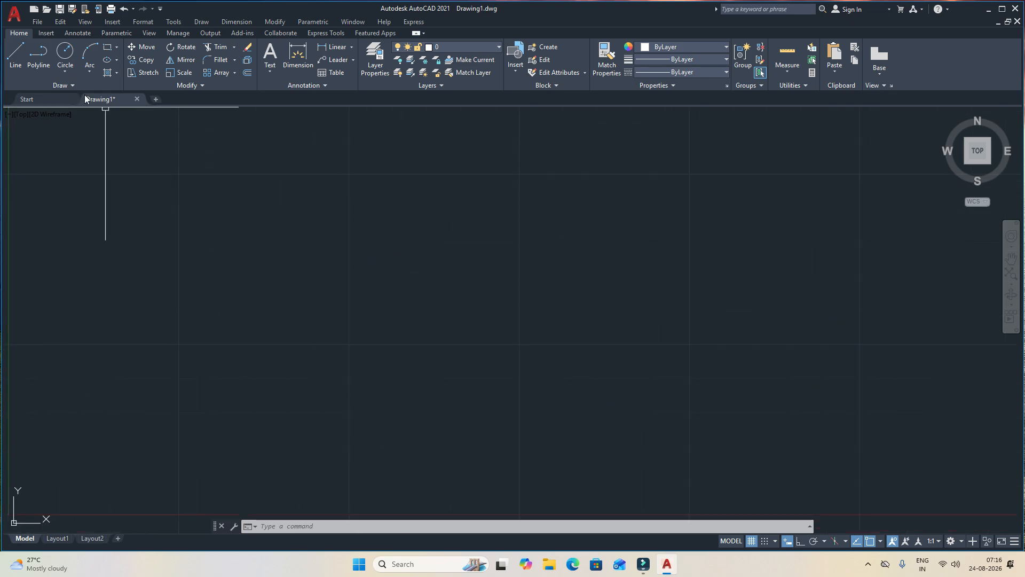
{"action": "left_click", "coordinate": [64, 53]}
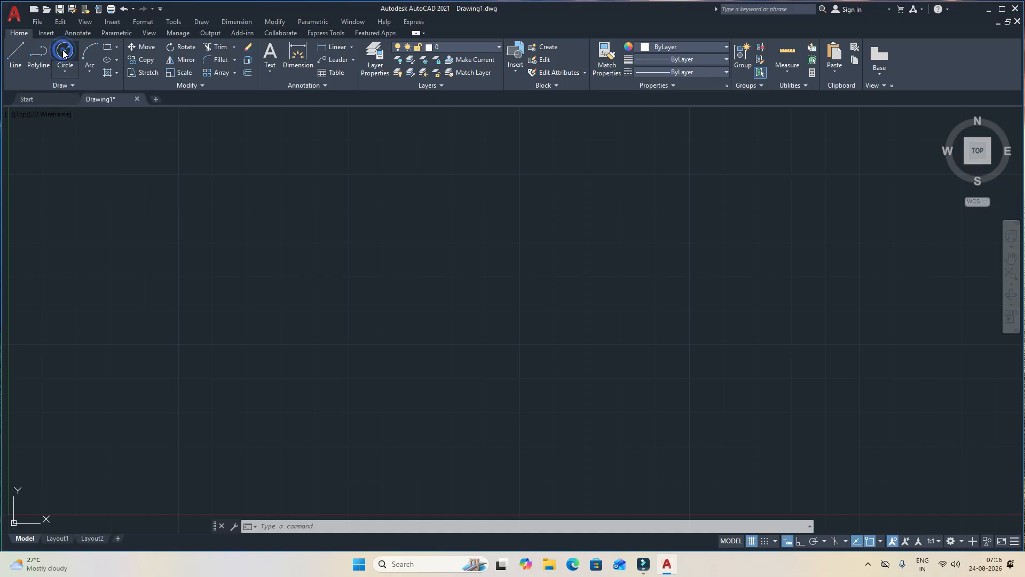
{"action": "left_click", "coordinate": [410, 274]}
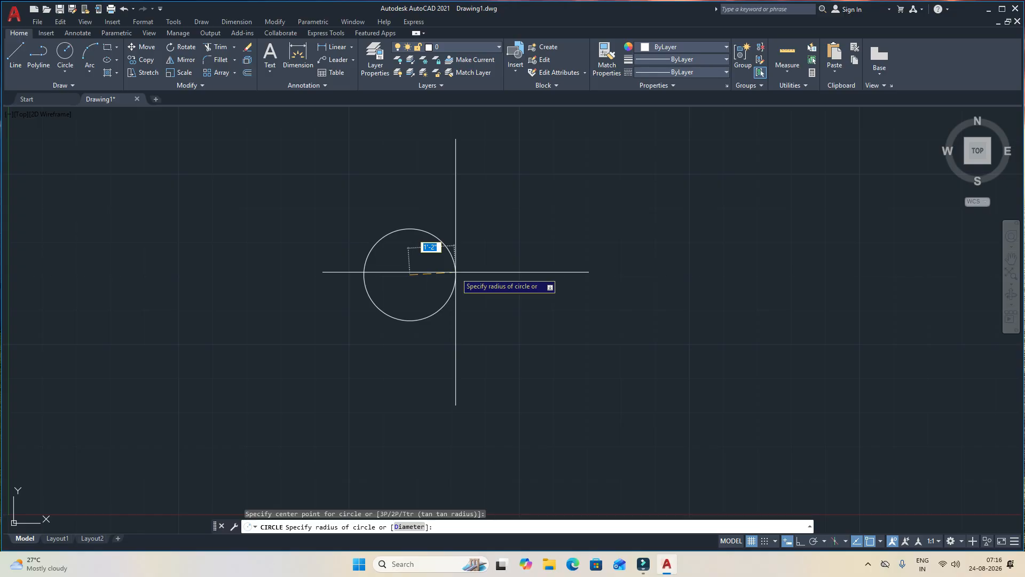
{"action": "type", "text": "20'"}
{"action": "key", "text": "Return"}
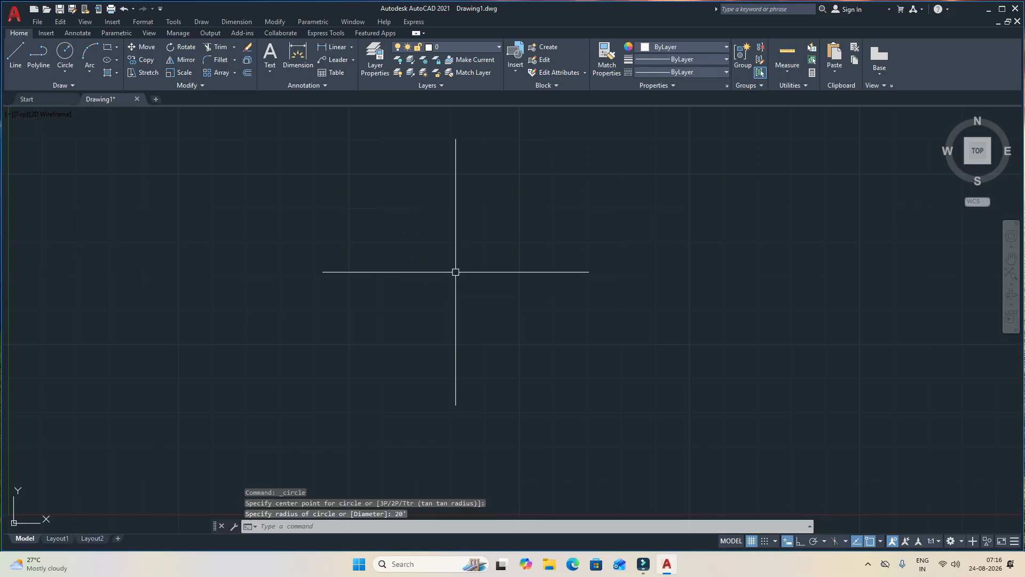
{"action": "scroll", "coordinate": [455, 272], "scroll_direction": "down", "scroll_amount": 8}
{"action": "scroll", "coordinate": [432, 284], "scroll_direction": "up", "scroll_amount": 4}
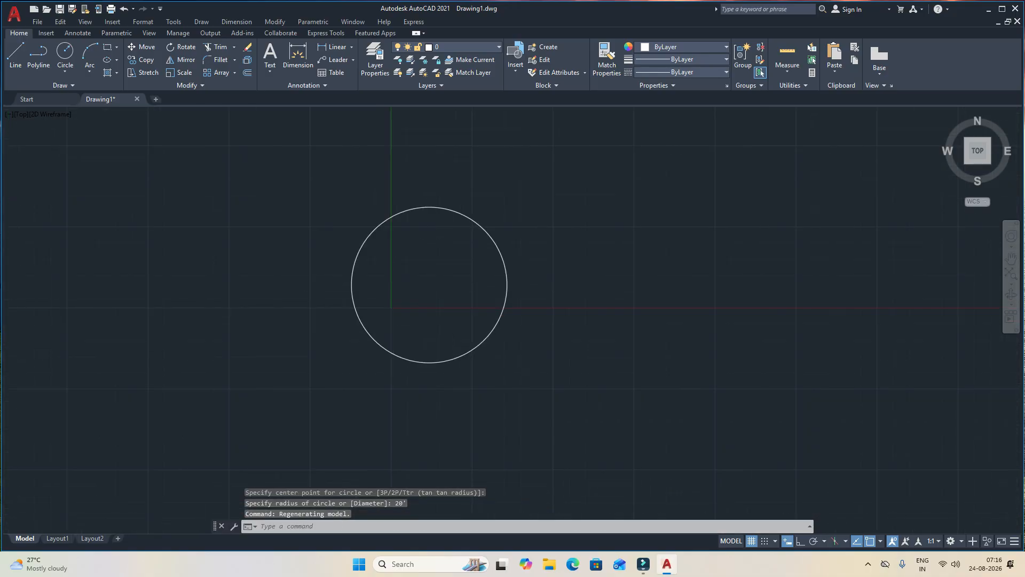
Step: Move the 20' radius circle up and to the right so it lies clear of both axes
{"action": "left_click", "coordinate": [572, 279]}
{"action": "left_click", "coordinate": [544, 275]}
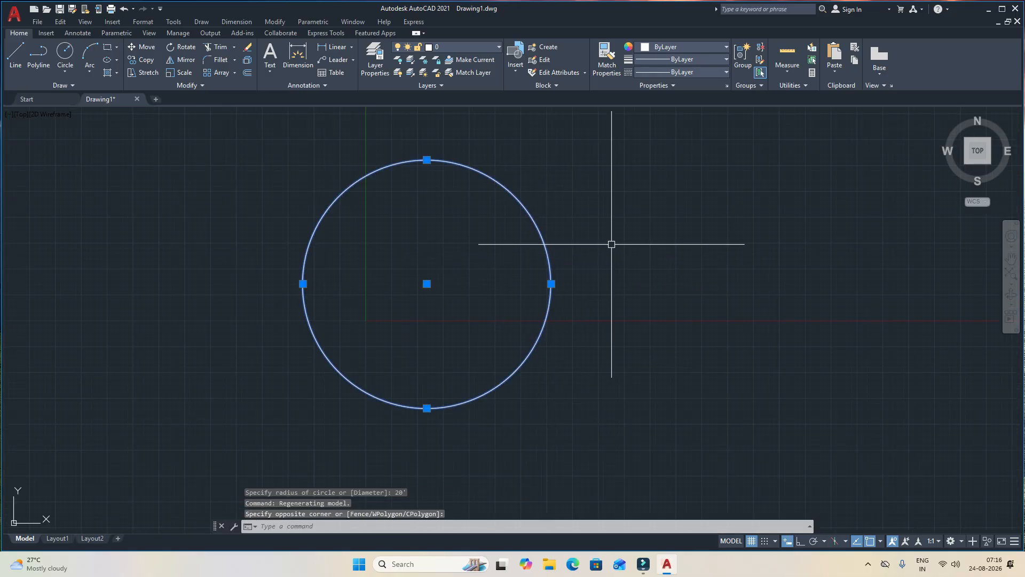
{"action": "type", "text": "m"}
{"action": "key", "text": "Return"}
{"action": "left_click", "coordinate": [530, 307]}
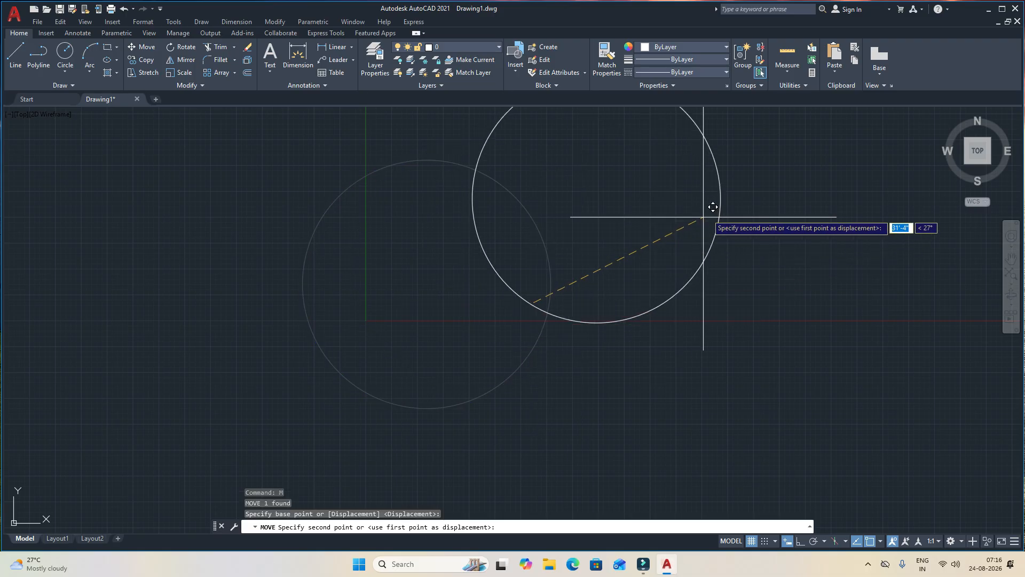
{"action": "middle_click_drag", "start_coordinate": [789, 227], "coordinate": [429, 445]}
{"action": "middle_click_drag", "start_coordinate": [417, 398], "coordinate": [567, 316]}
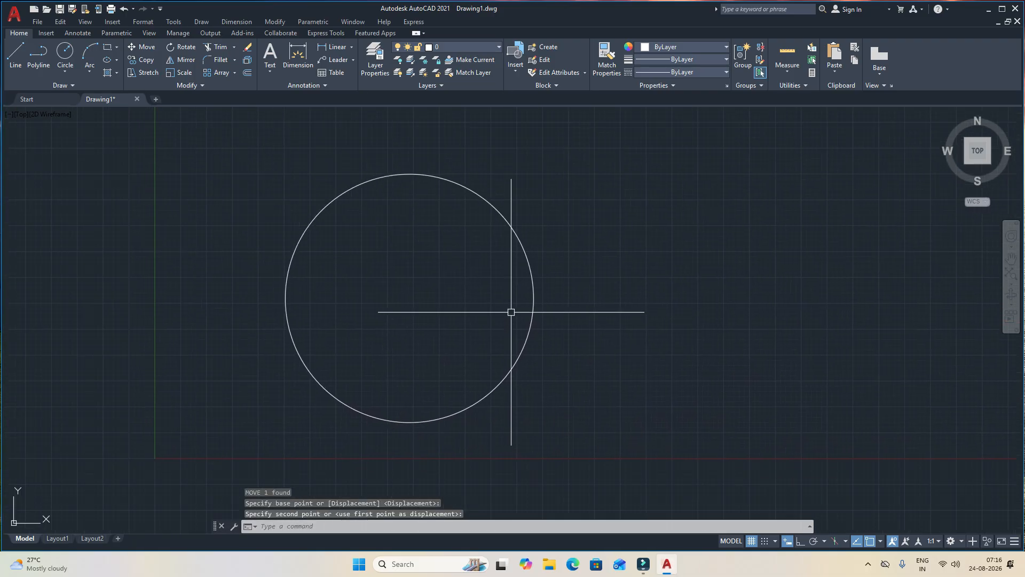
Step: Add a radius dimension to the circle, placing its text outside the circle to the upper right
{"action": "left_click", "coordinate": [231, 21]}
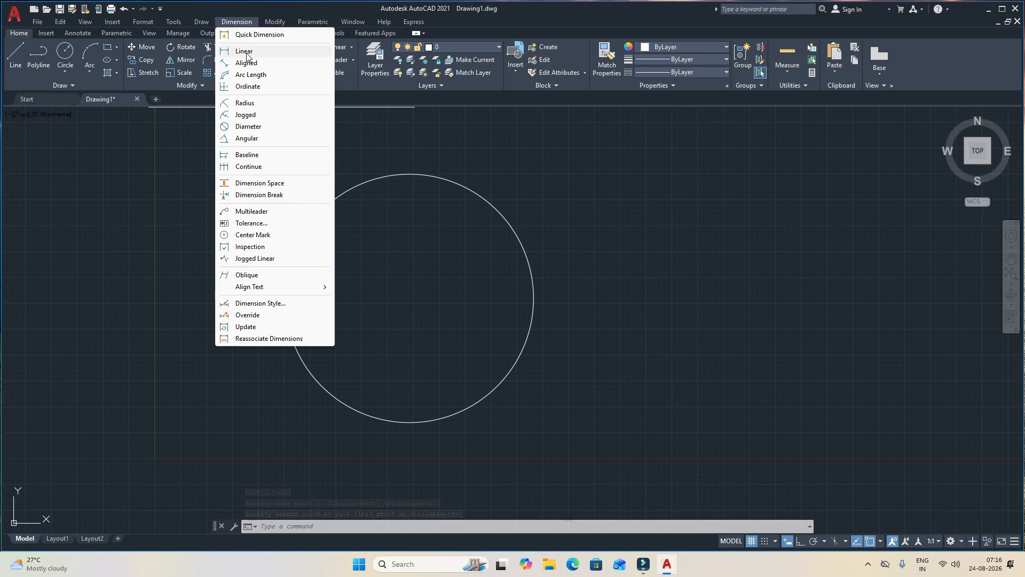
{"action": "left_click", "coordinate": [247, 103]}
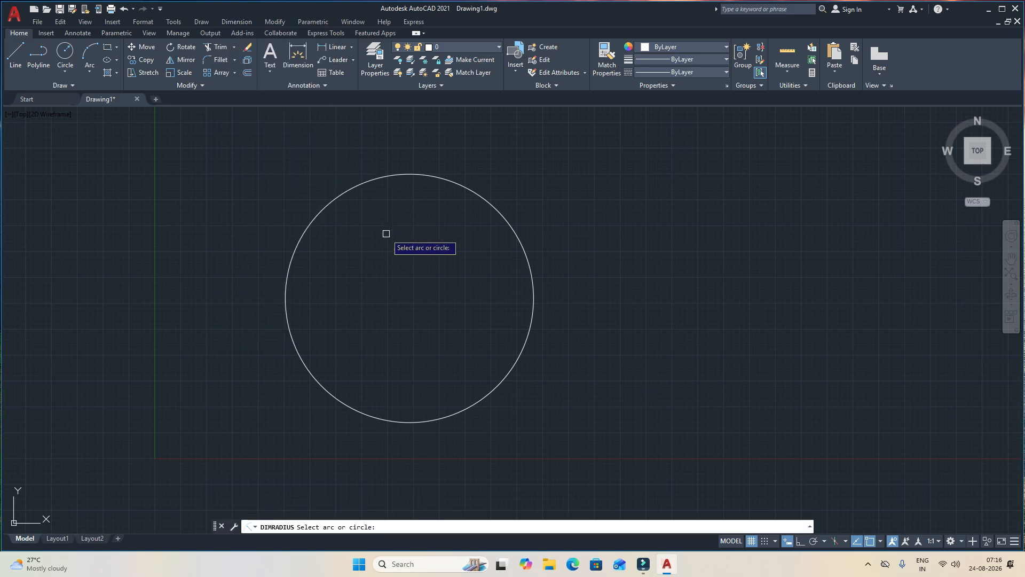
{"action": "left_click", "coordinate": [523, 248]}
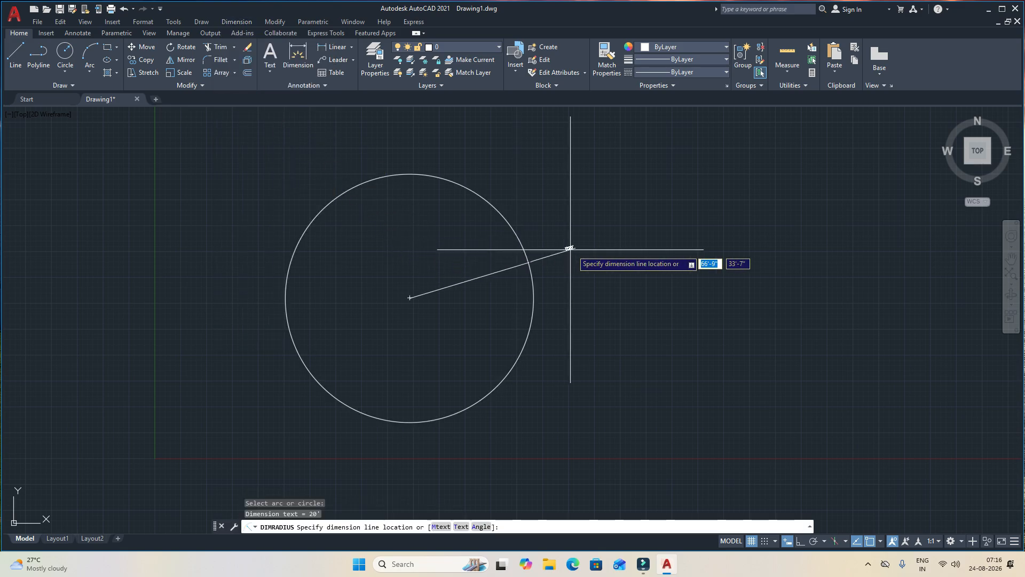
{"action": "left_click", "coordinate": [625, 245]}
{"action": "scroll", "coordinate": [639, 245], "scroll_direction": "up", "scroll_amount": 5}
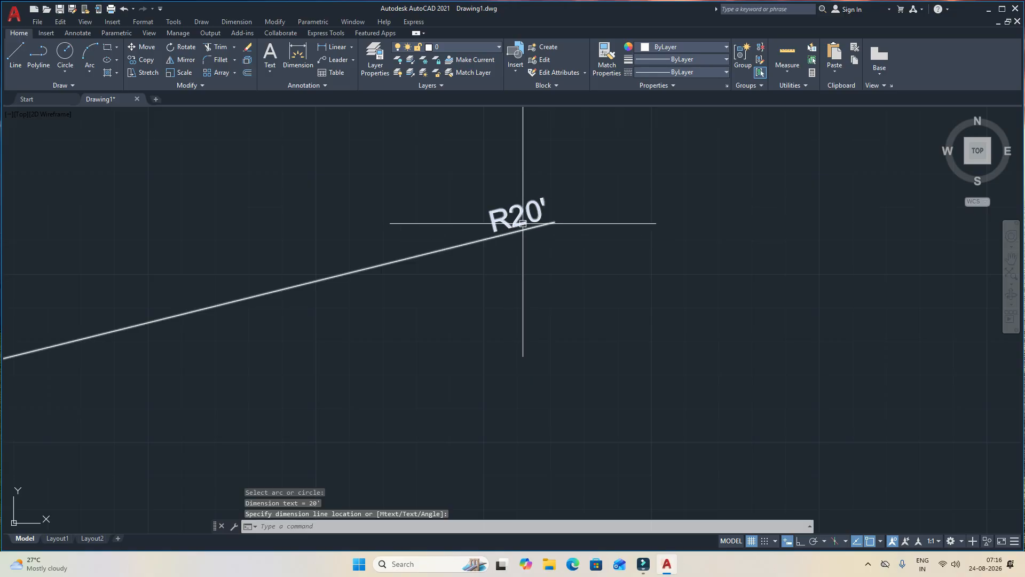
{"action": "scroll", "coordinate": [602, 243], "scroll_direction": "down", "scroll_amount": 5}
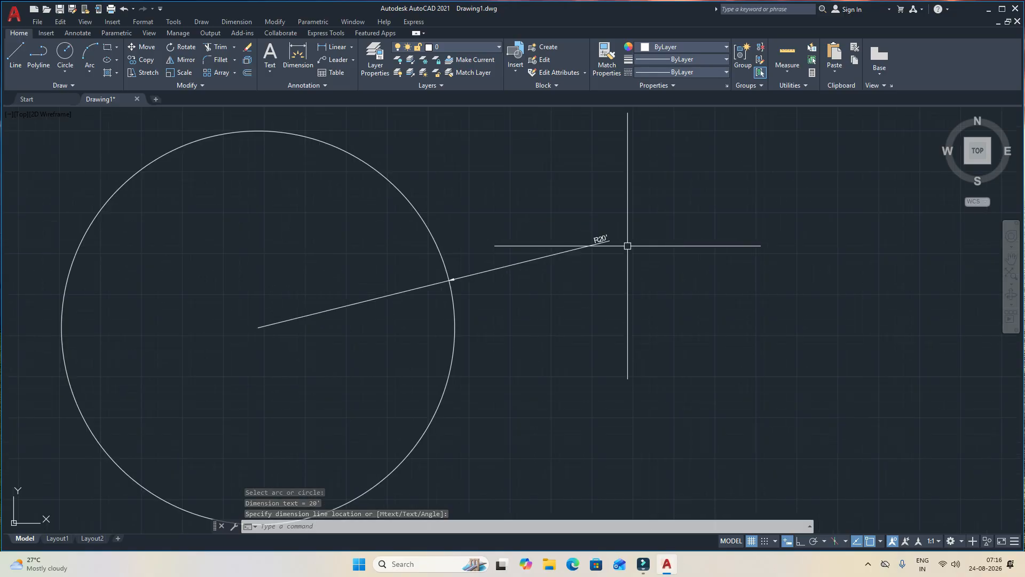
{"action": "mouse_move", "coordinate": [554, 306]}
{"action": "middle_mouse_down"}
{"action": "mouse_move", "coordinate": [605, 281]}
{"action": "mouse_move", "coordinate": [560, 320]}
{"action": "middle_mouse_up"}
{"action": "scroll", "coordinate": [606, 281], "scroll_direction": "down", "scroll_amount": 2}
{"action": "left_click", "coordinate": [537, 332]}
{"action": "key", "text": "Escape"}
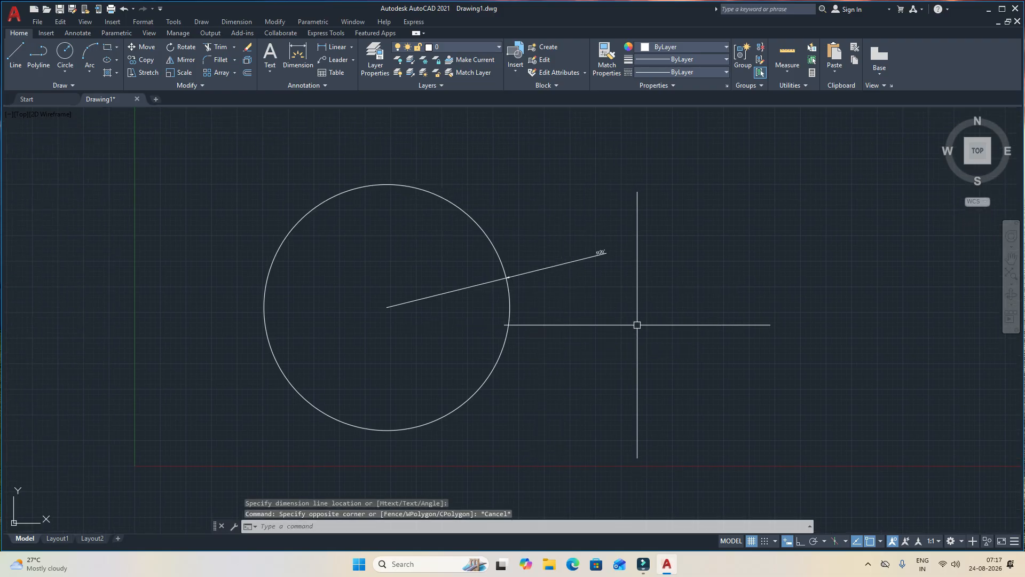
Step: Draw a second circle with a 10' radius to the right of the dimensioned circle
{"action": "middle_click_drag", "start_coordinate": [636, 322], "coordinate": [390, 338]}
{"action": "left_click", "coordinate": [65, 56]}
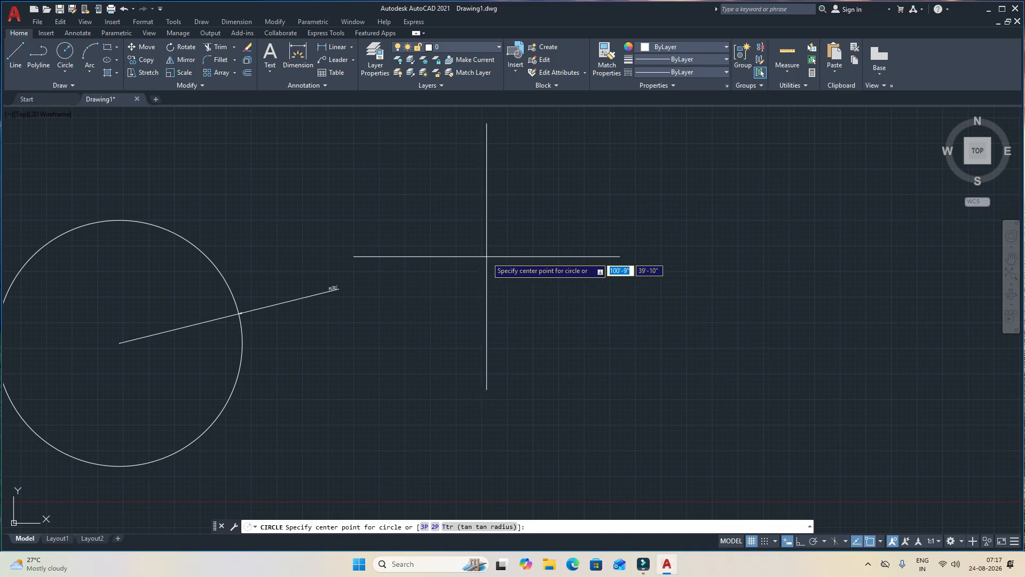
{"action": "left_click", "coordinate": [487, 256]}
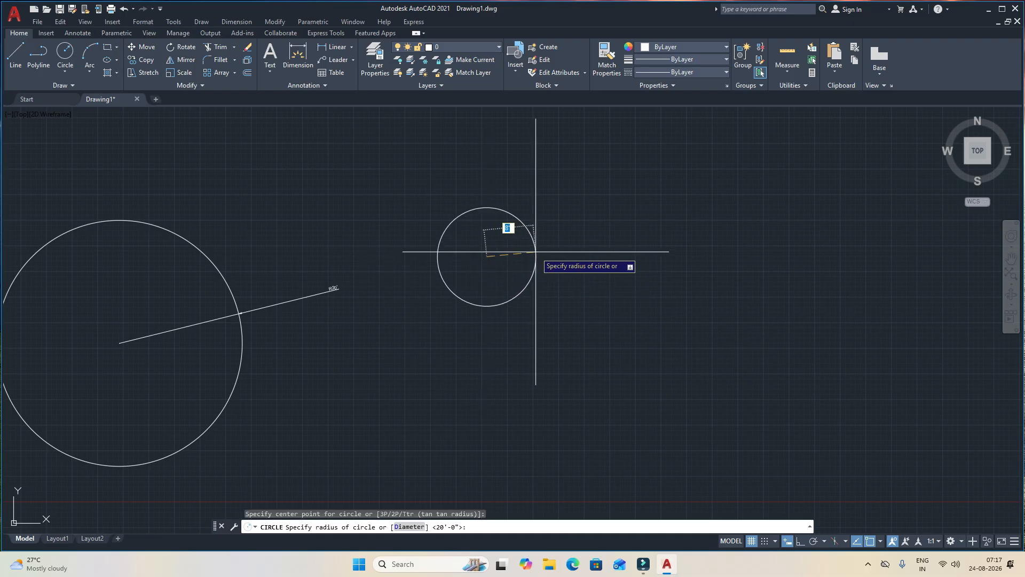
{"action": "type", "text": "10'"}
{"action": "key", "text": "Return"}
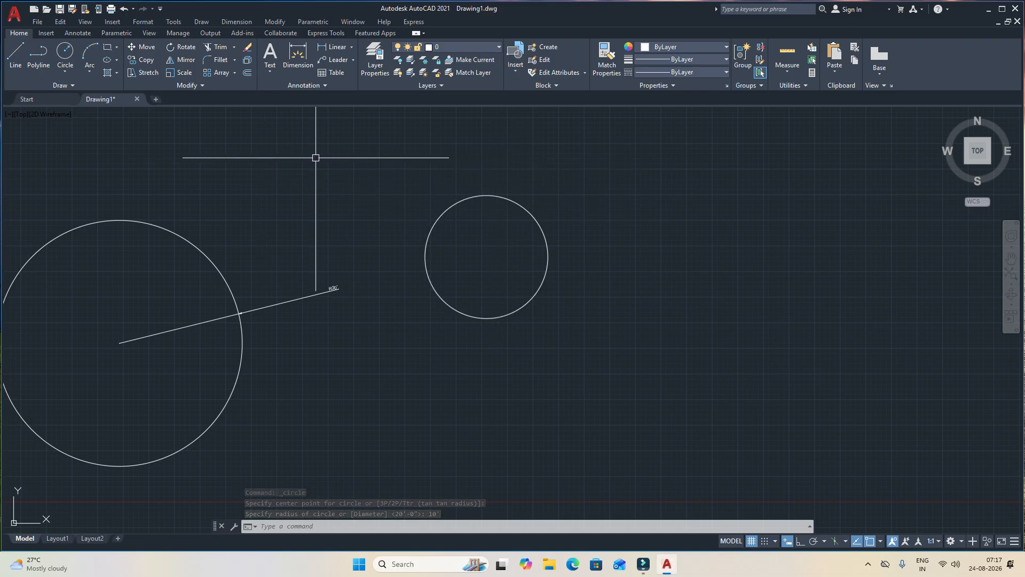
Step: Draw a circle by center and diameter above the 10' radius circle, with a 15' diameter
{"action": "left_click", "coordinate": [65, 70]}
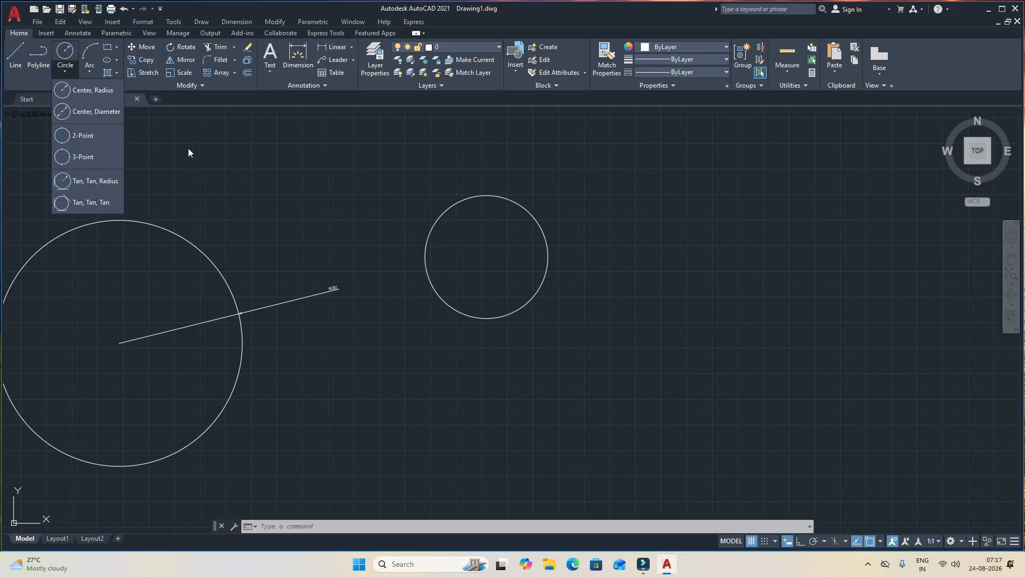
{"action": "left_click", "coordinate": [102, 113]}
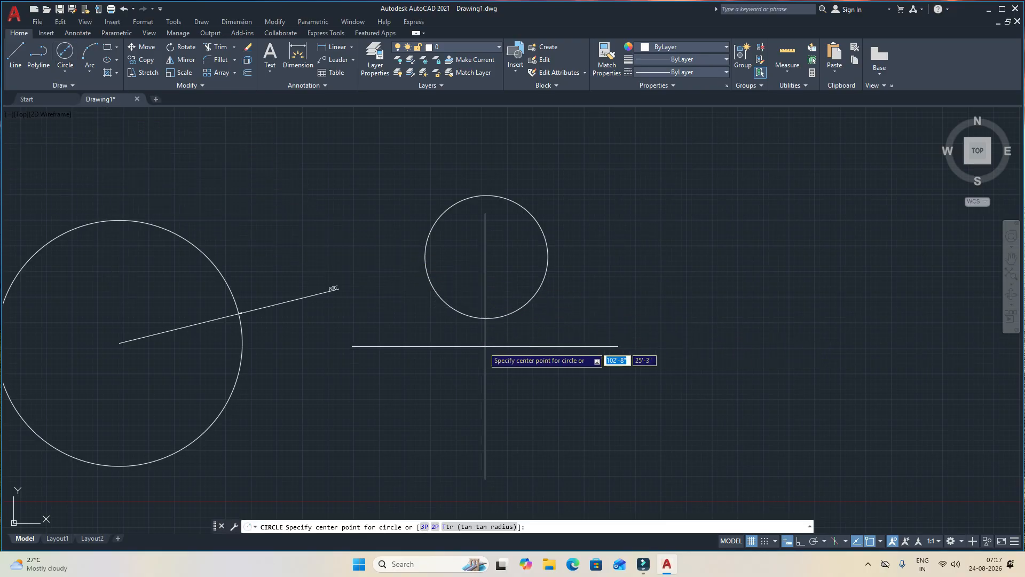
{"action": "scroll", "coordinate": [478, 346], "scroll_direction": "down", "scroll_amount": 4}
{"action": "left_click", "coordinate": [490, 220]}
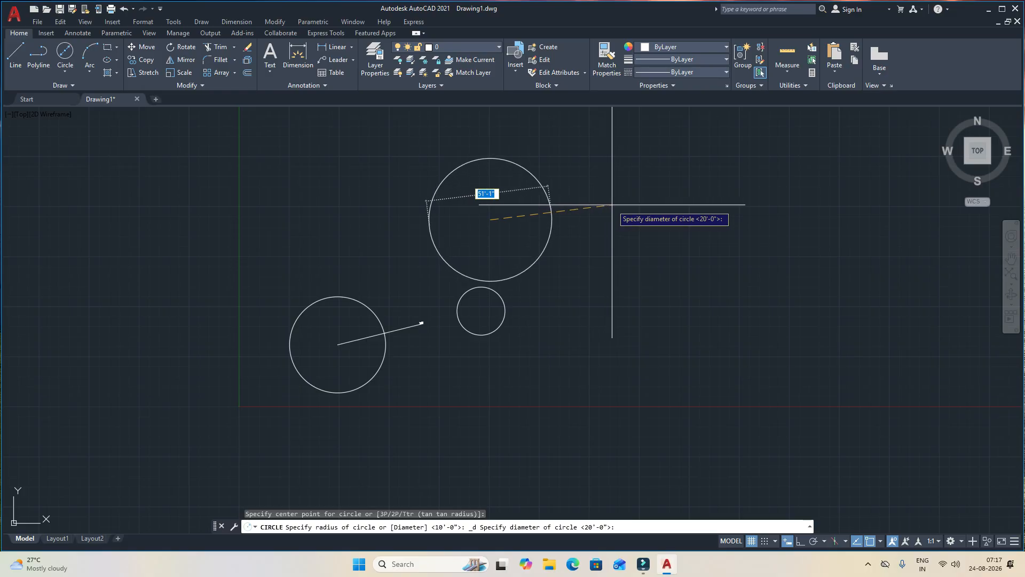
{"action": "type", "text": "15'"}
{"action": "key", "text": "Return"}
{"action": "scroll", "coordinate": [481, 207], "scroll_direction": "up", "scroll_amount": 6}
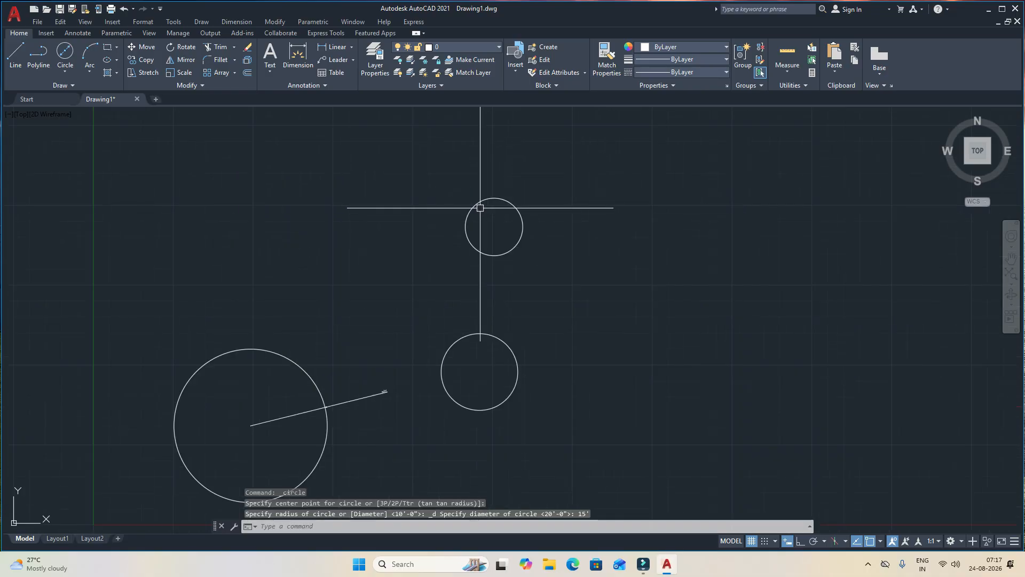
{"action": "middle_click_drag", "start_coordinate": [641, 199], "coordinate": [545, 231]}
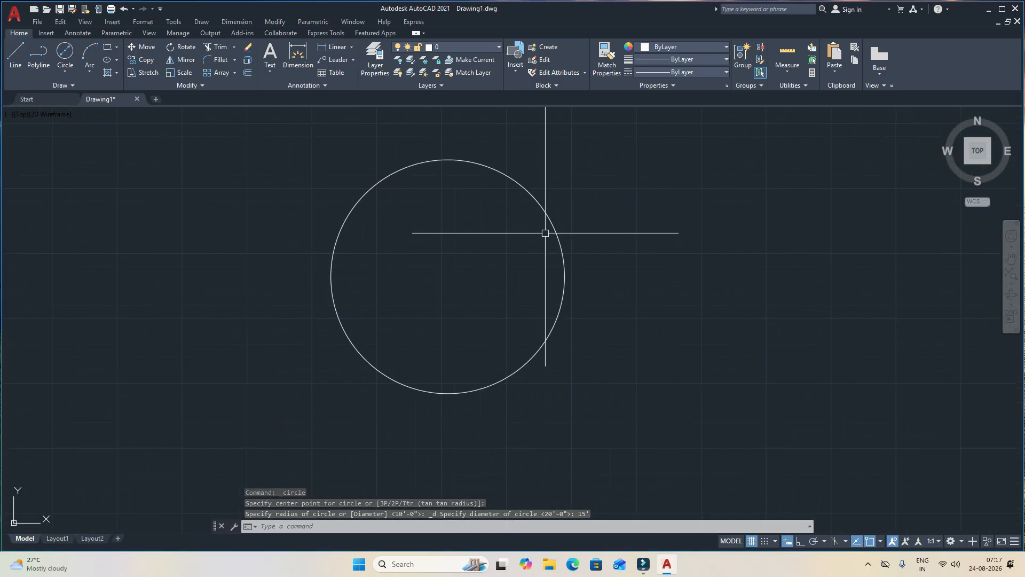
Step: Add a diameter dimension to the topmost circle, placing its text outside to the upper right
{"action": "left_click", "coordinate": [64, 71]}
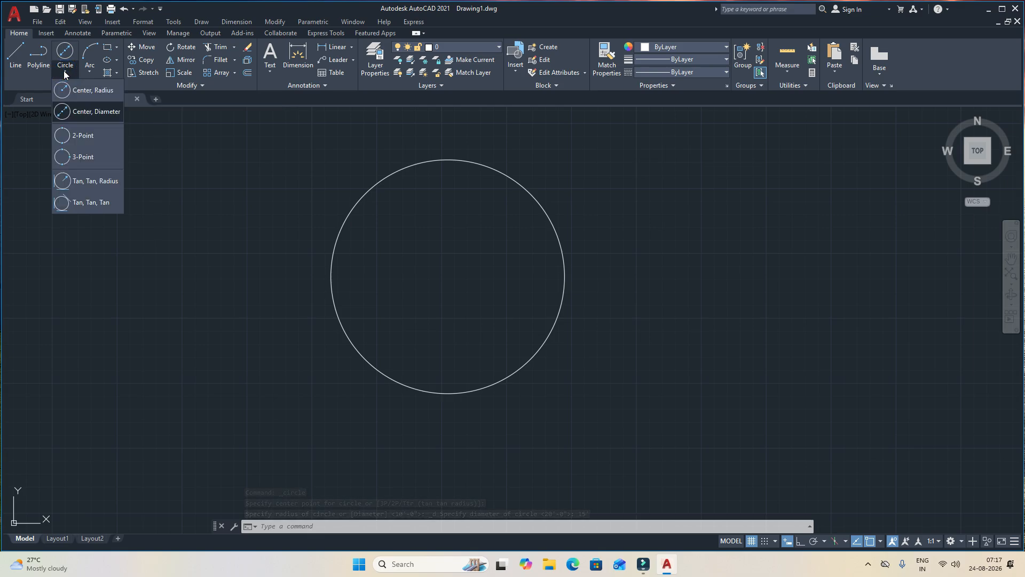
{"action": "left_click", "coordinate": [235, 22]}
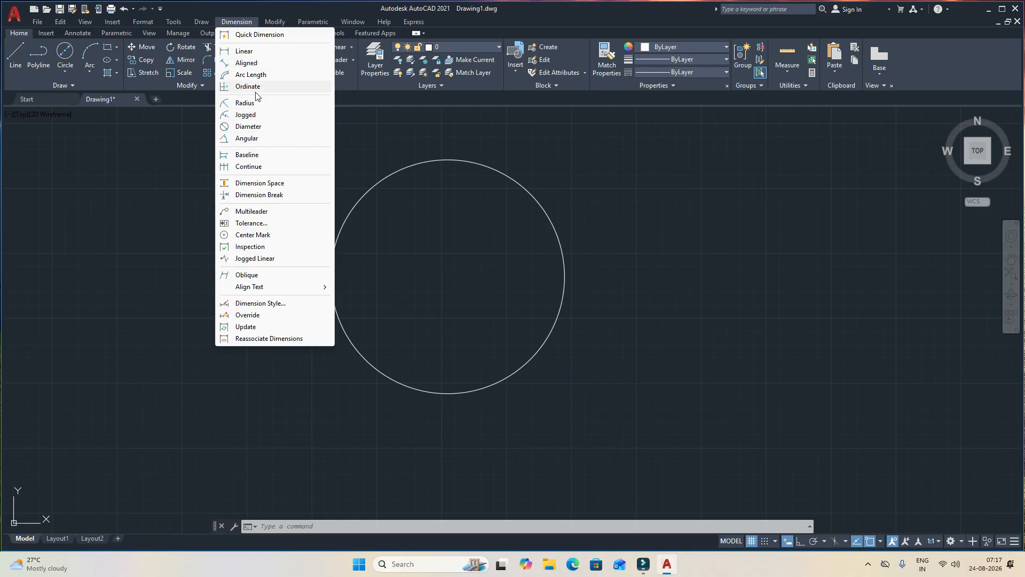
{"action": "left_click", "coordinate": [249, 127]}
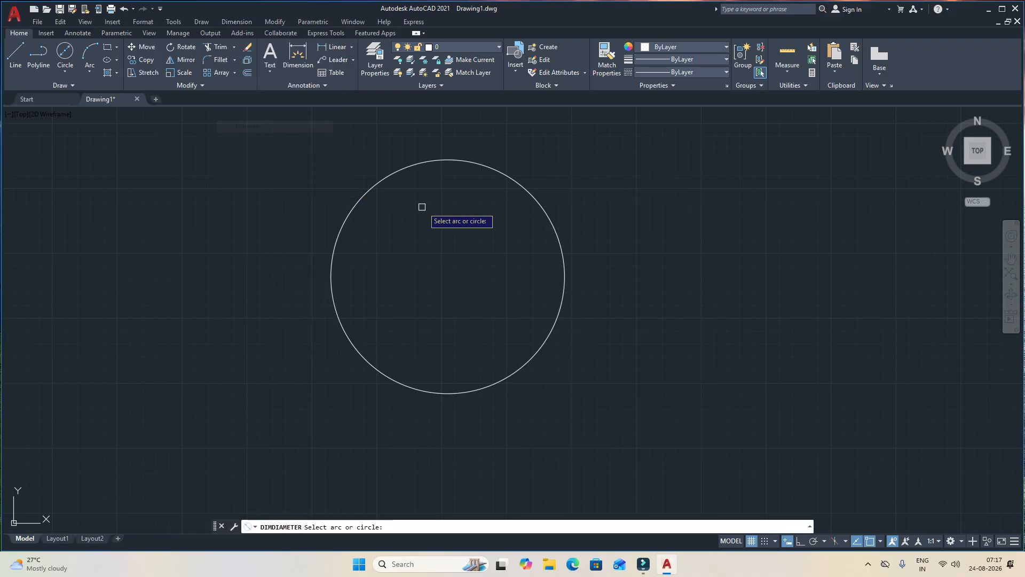
{"action": "left_click", "coordinate": [560, 243]}
{"action": "left_click", "coordinate": [660, 236]}
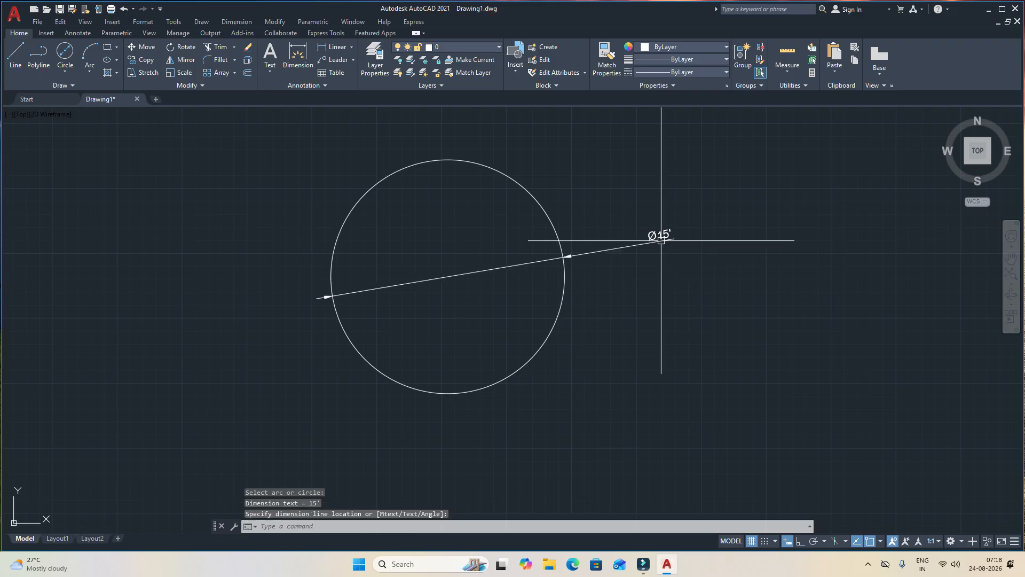
{"action": "scroll", "coordinate": [512, 272], "scroll_direction": "up", "scroll_amount": 3}
{"action": "scroll", "coordinate": [453, 268], "scroll_direction": "down", "scroll_amount": 2}
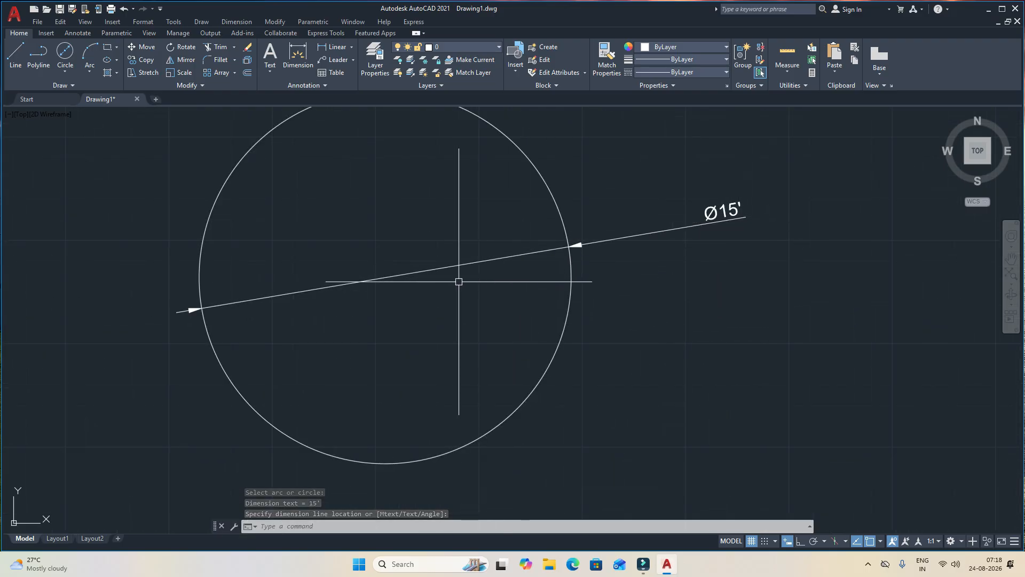
{"action": "scroll", "coordinate": [448, 265], "scroll_direction": "down", "scroll_amount": 2}
{"action": "left_click", "coordinate": [448, 266]}
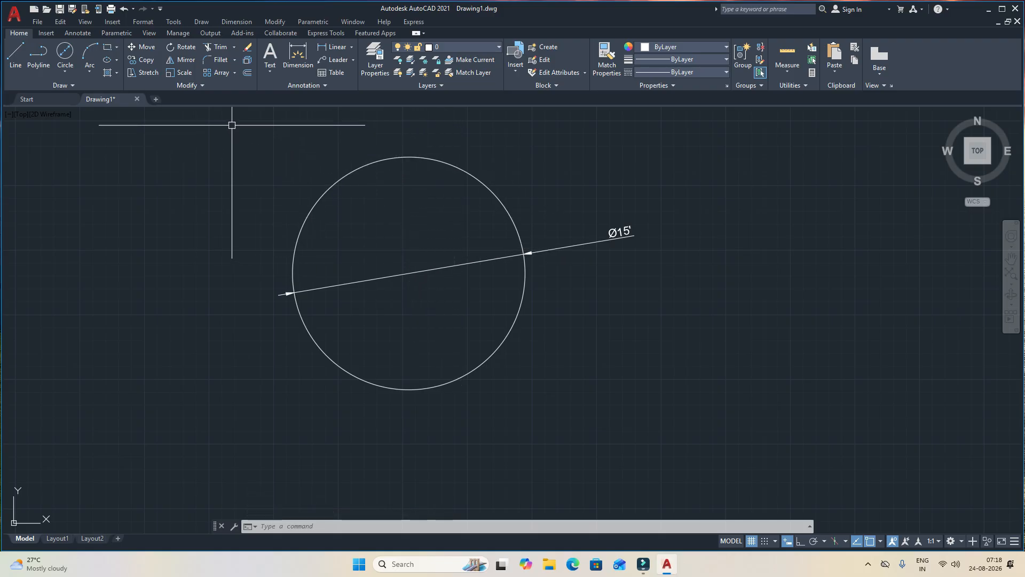
Step: Modify the ISO-25 dimension style so dimension lines are Green and extension lines are Magenta
{"action": "scroll", "coordinate": [458, 223], "scroll_direction": "down", "scroll_amount": 4}
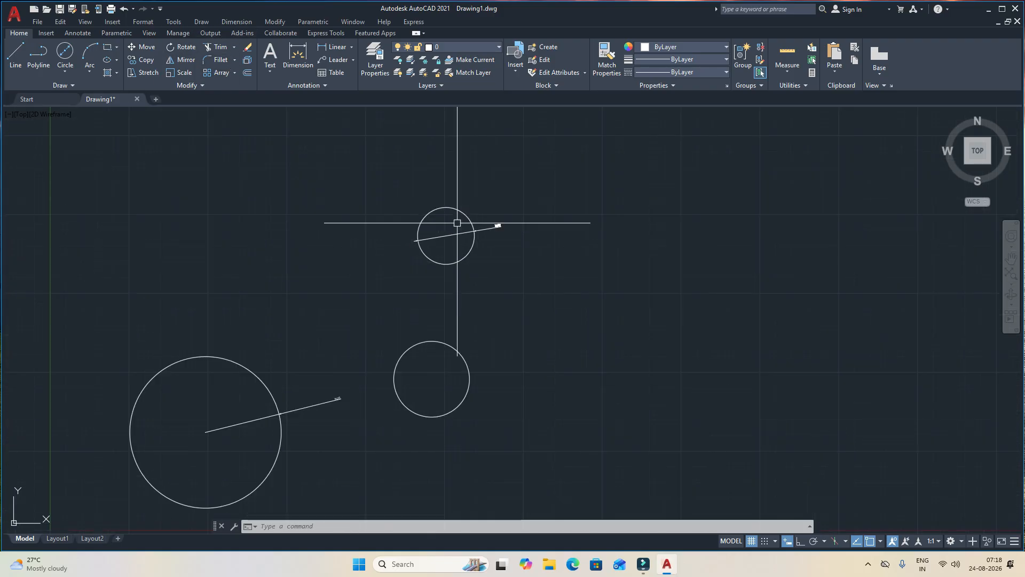
{"action": "middle_click_drag", "start_coordinate": [315, 338], "coordinate": [343, 295]}
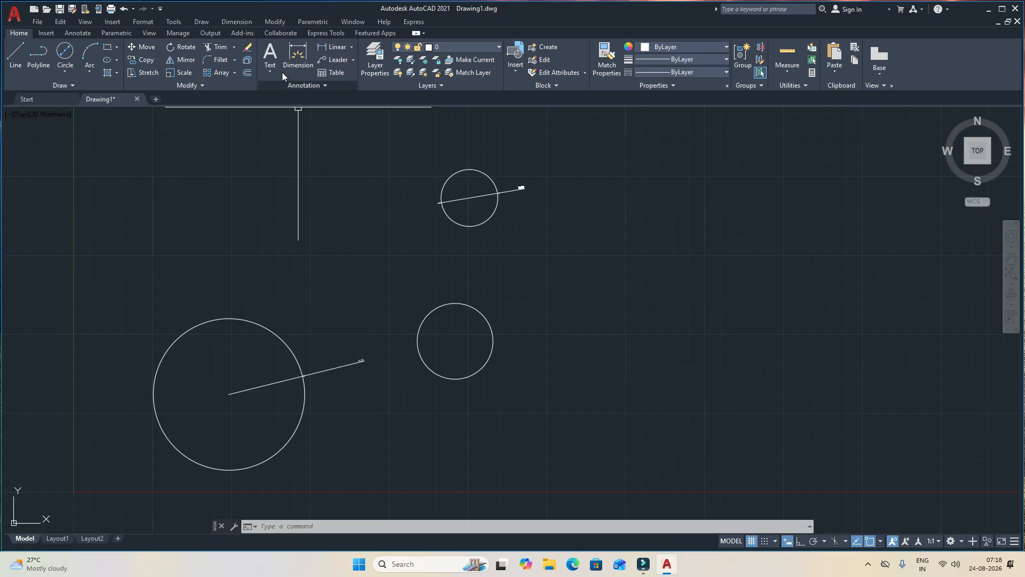
{"action": "left_click", "coordinate": [239, 20]}
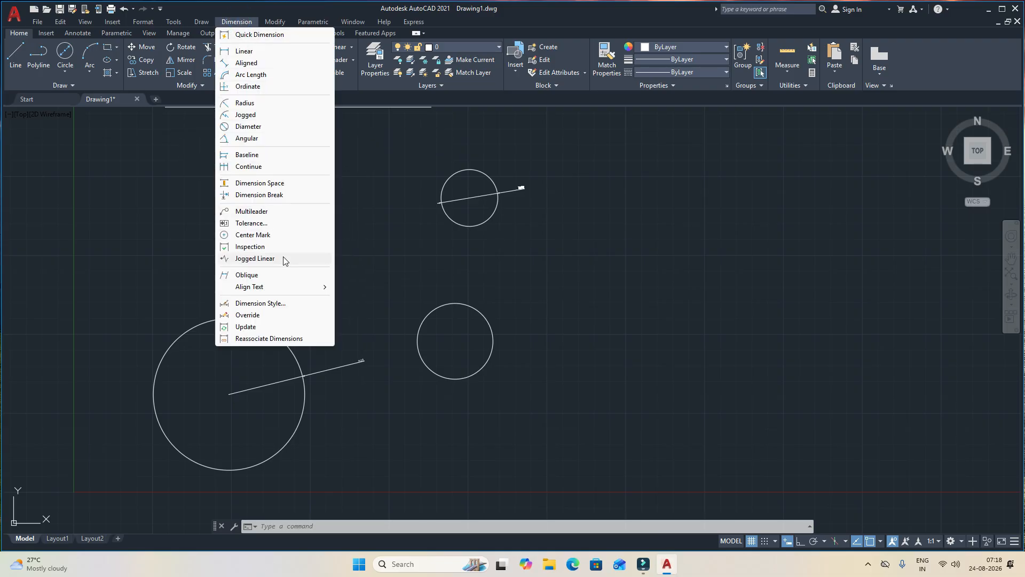
{"action": "left_click", "coordinate": [280, 303]}
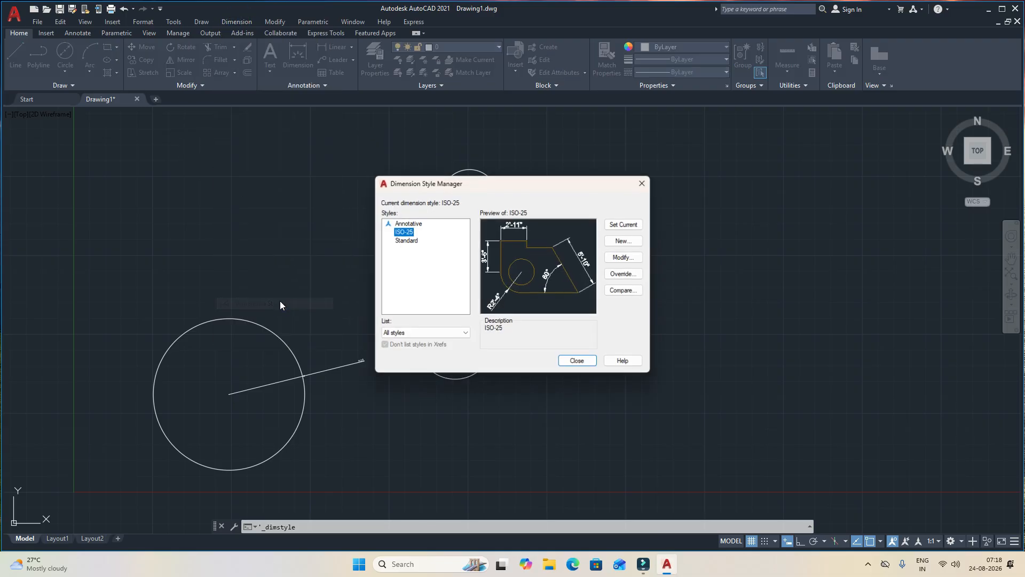
{"action": "left_click", "coordinate": [623, 258]}
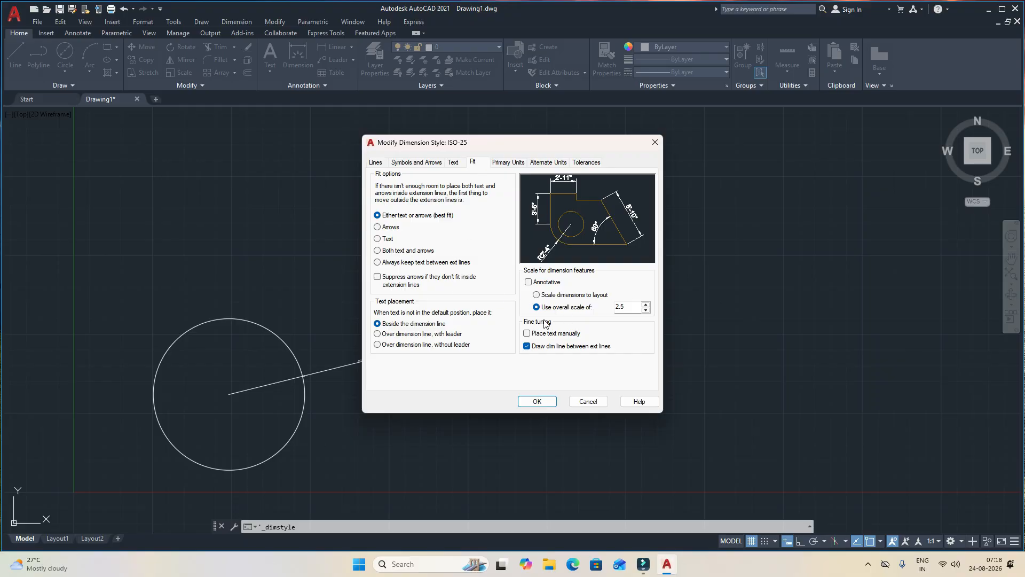
{"action": "left_click", "coordinate": [376, 163]}
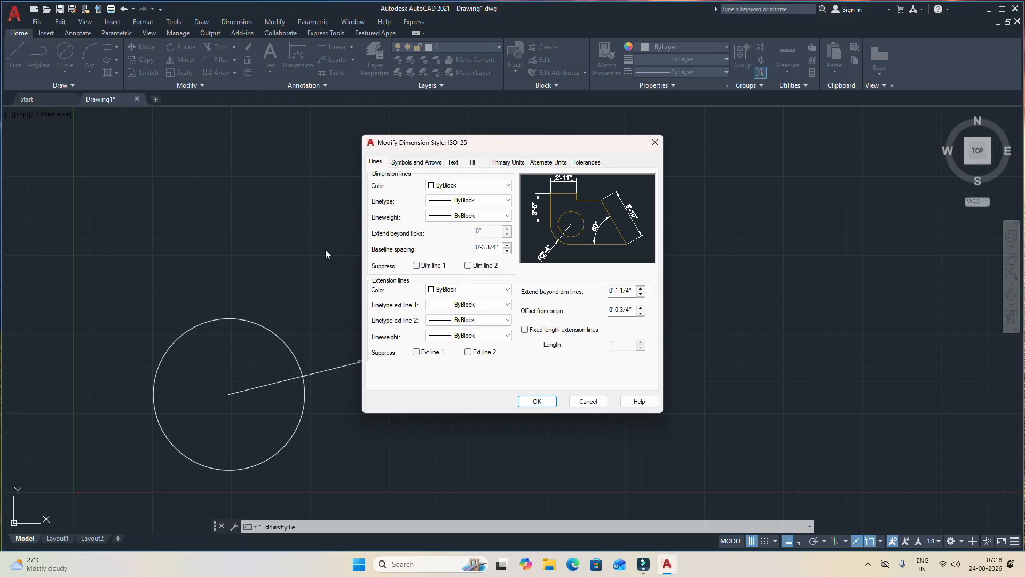
{"action": "left_click", "coordinate": [431, 186]}
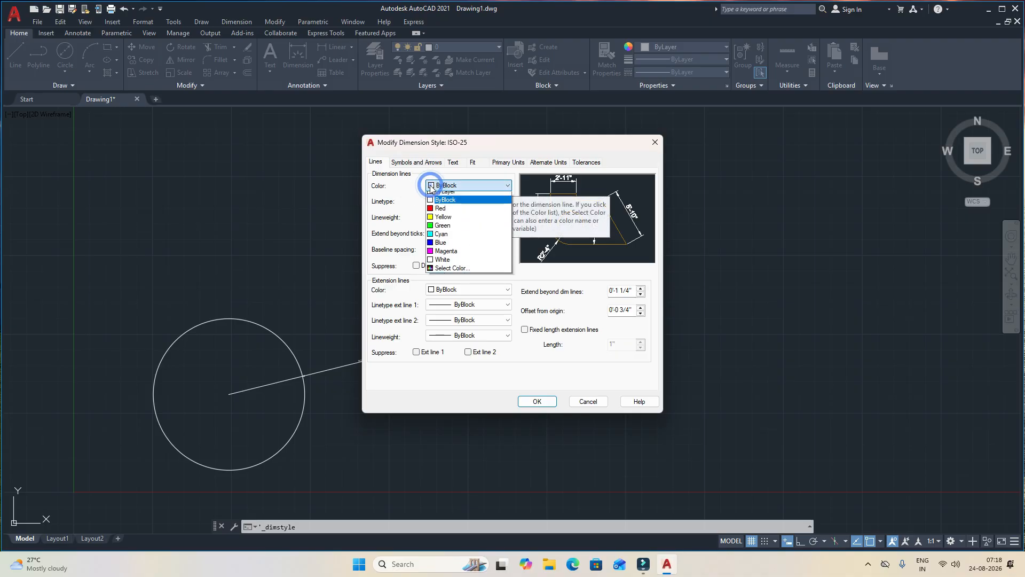
{"action": "left_click", "coordinate": [431, 231]}
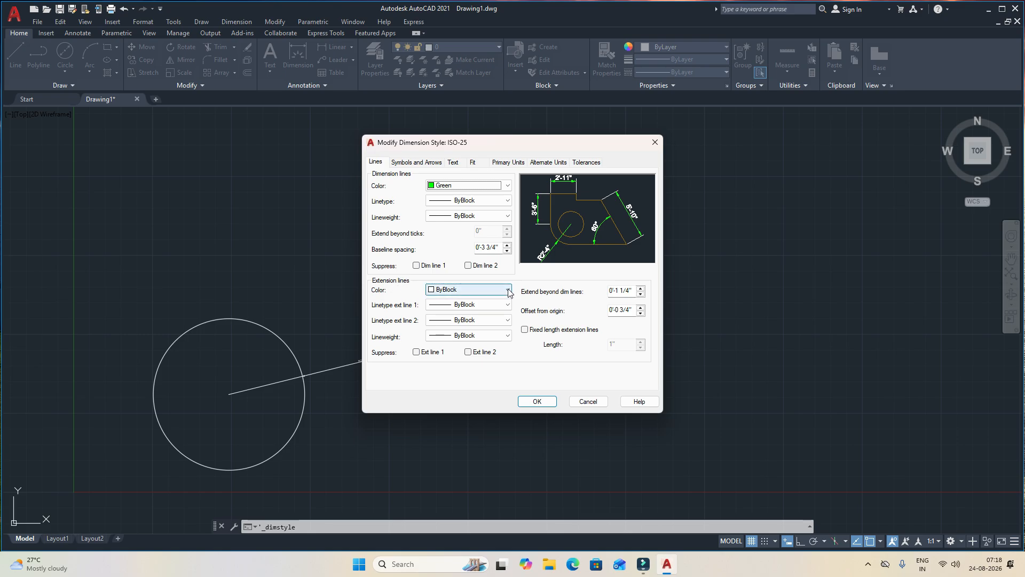
{"action": "left_click", "coordinate": [449, 289]}
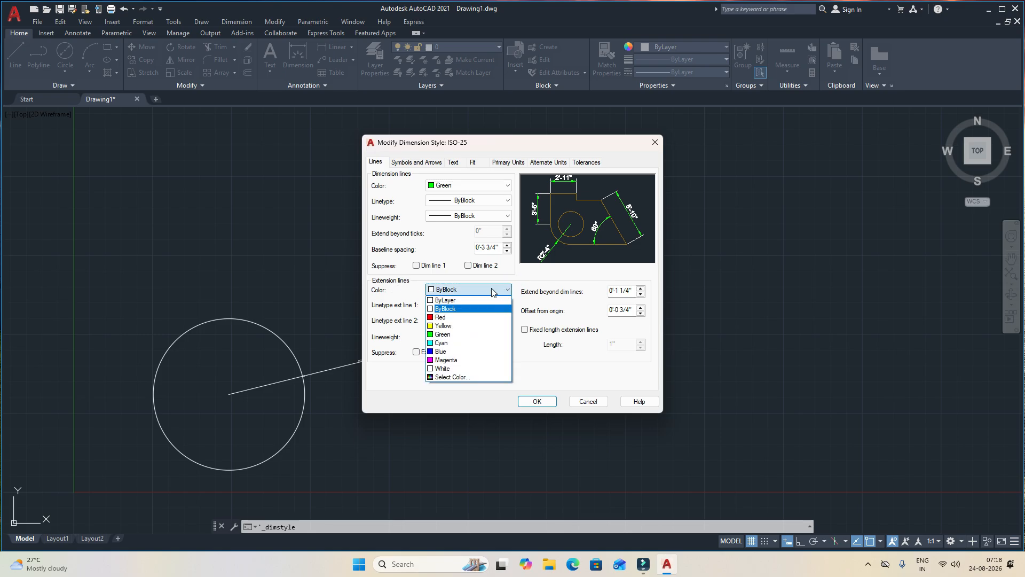
{"action": "left_click", "coordinate": [443, 360]}
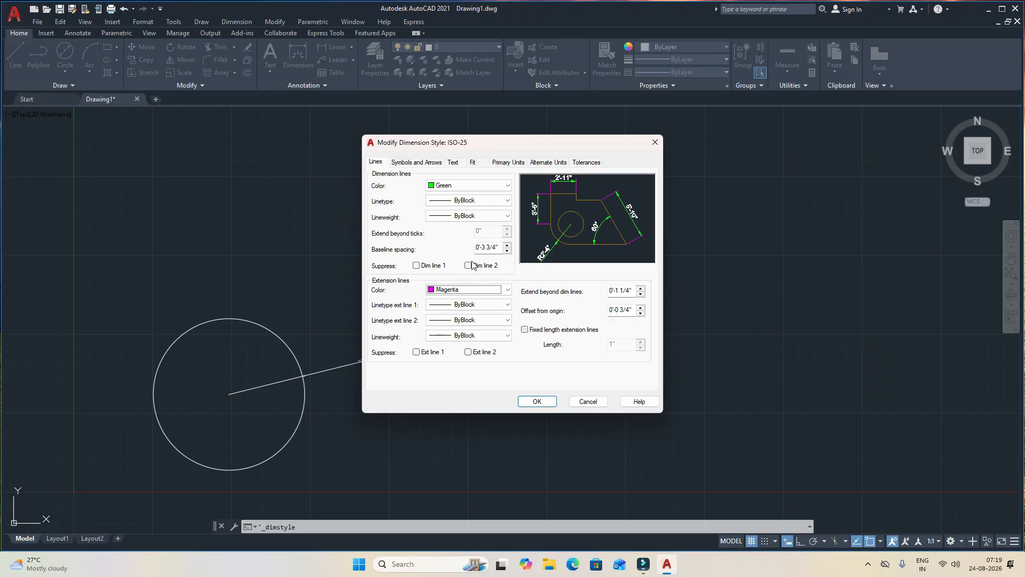
Step: Set the ISO-25 style's first, second and leader arrowheads to Architectural tick
{"action": "left_click", "coordinate": [425, 165]}
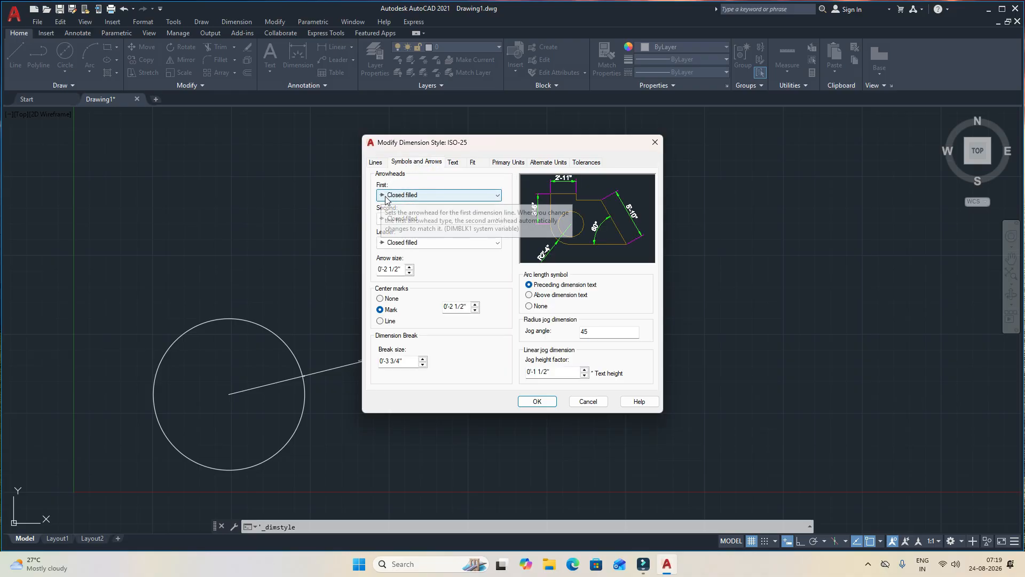
{"action": "left_click", "coordinate": [494, 196]}
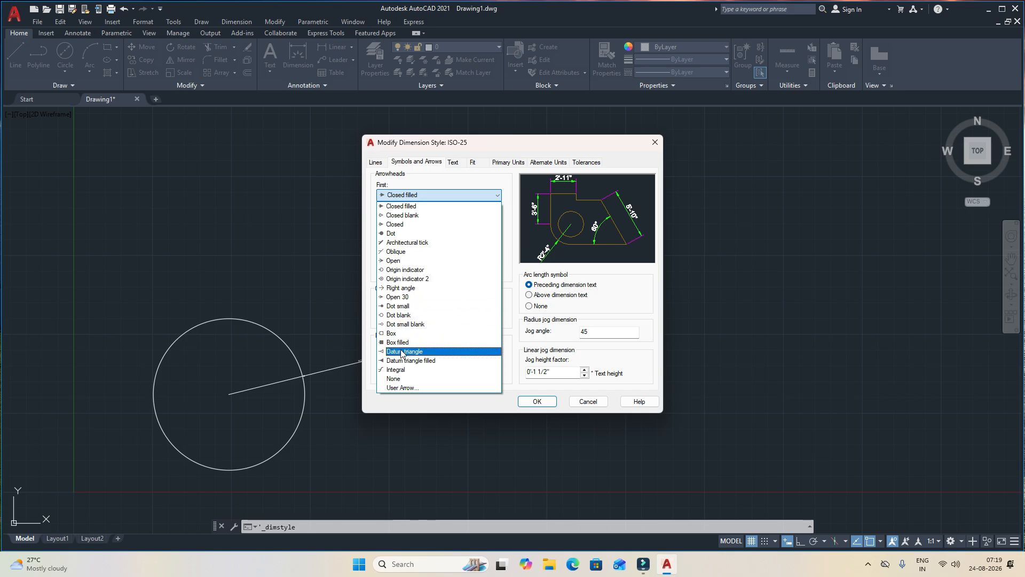
{"action": "left_click", "coordinate": [412, 242]}
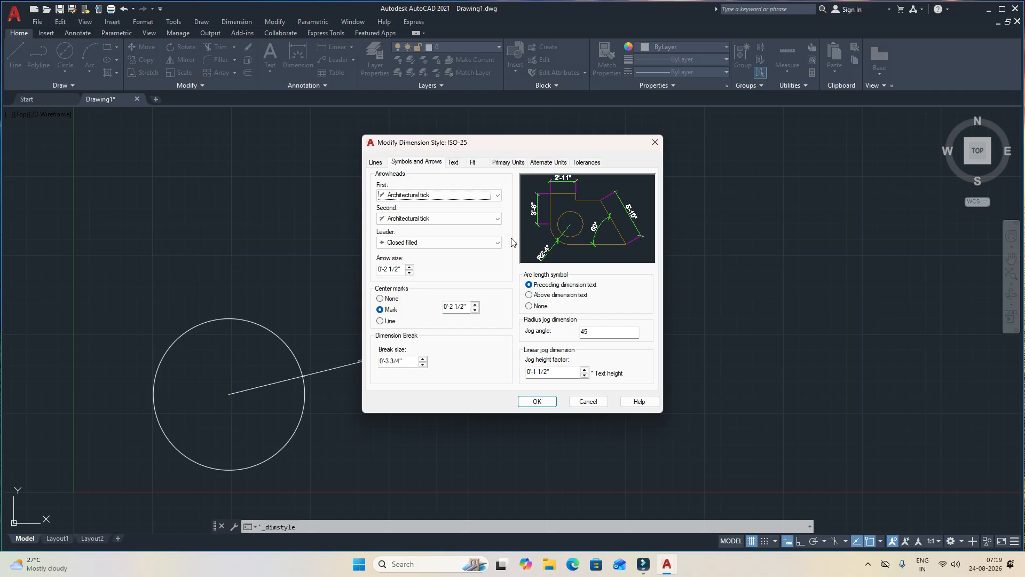
{"action": "left_click", "coordinate": [487, 243]}
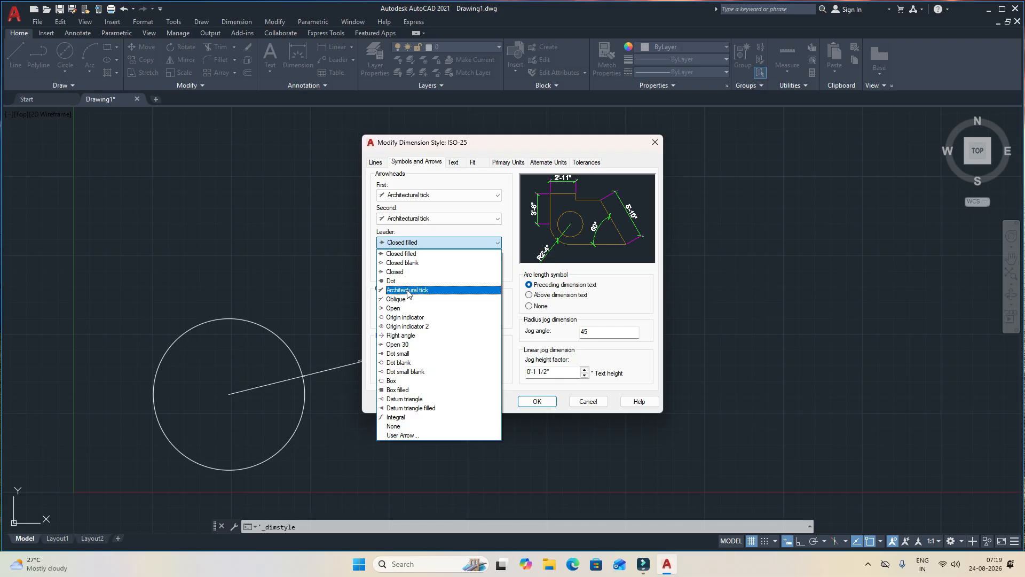
{"action": "left_click", "coordinate": [407, 290]}
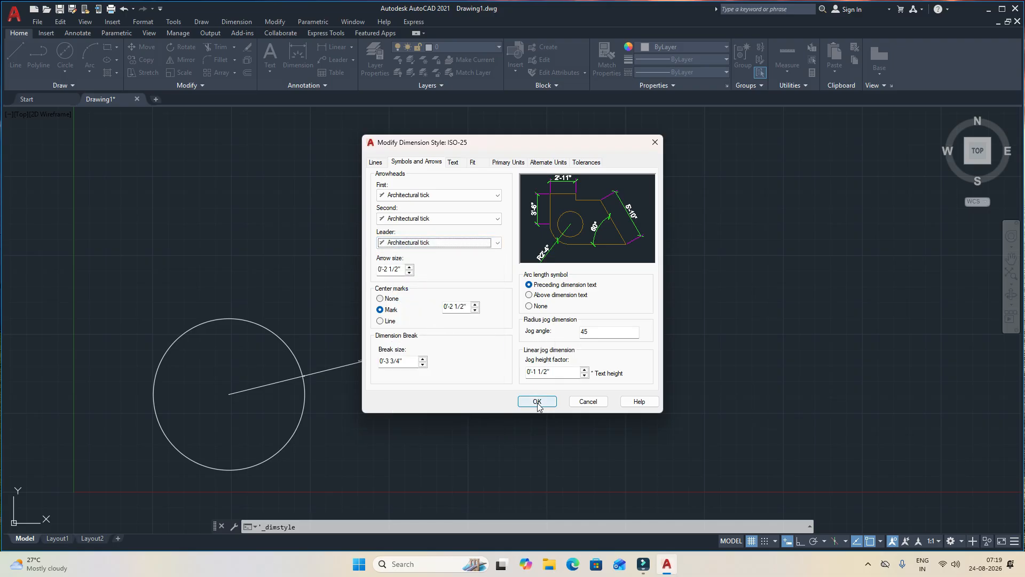
Step: Change the Standard text style's font to Times New Roman, apply it and return to the dimension style settings
{"action": "left_click", "coordinate": [454, 162]}
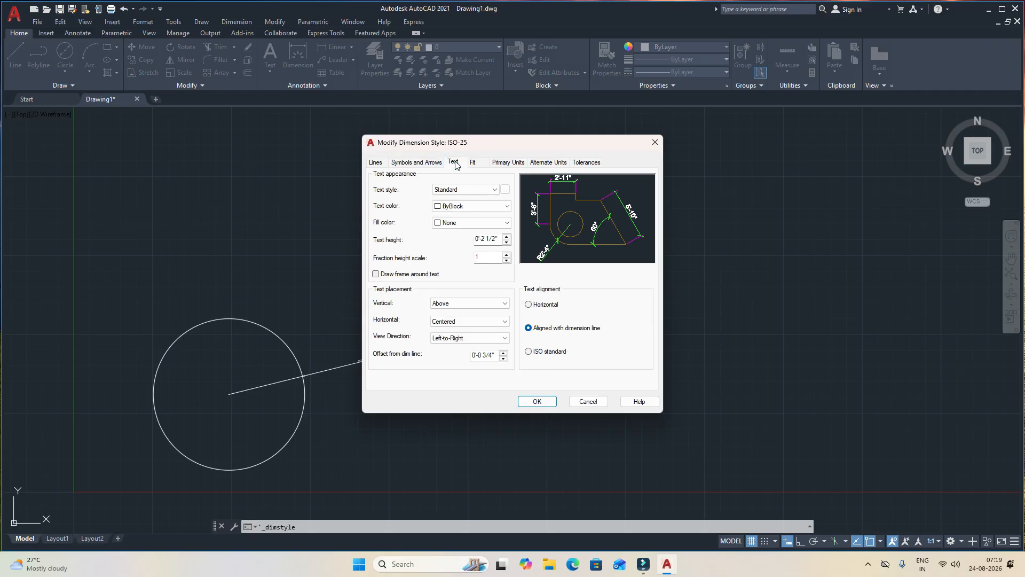
{"action": "left_click", "coordinate": [505, 191]}
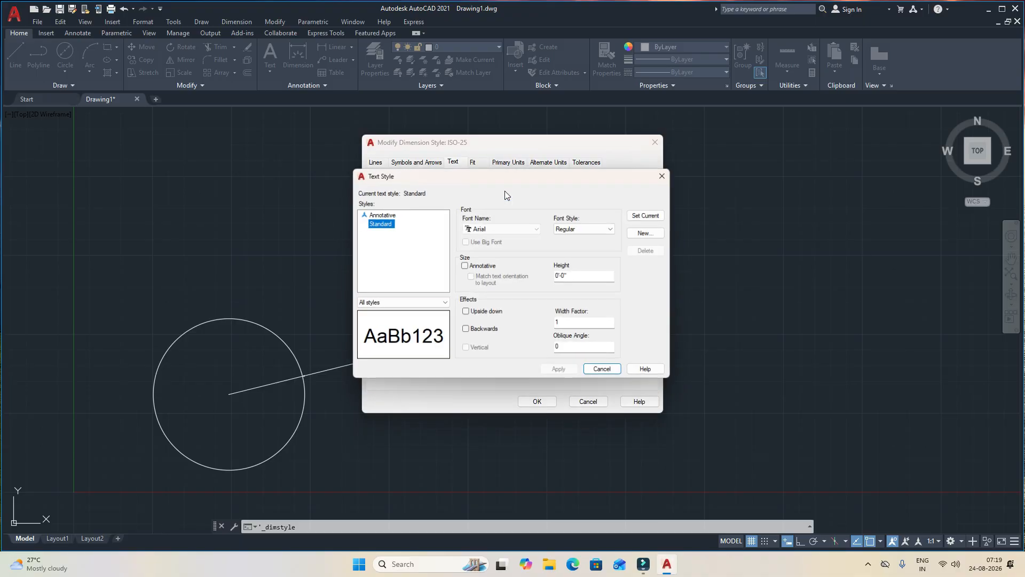
{"action": "left_click", "coordinate": [533, 228]}
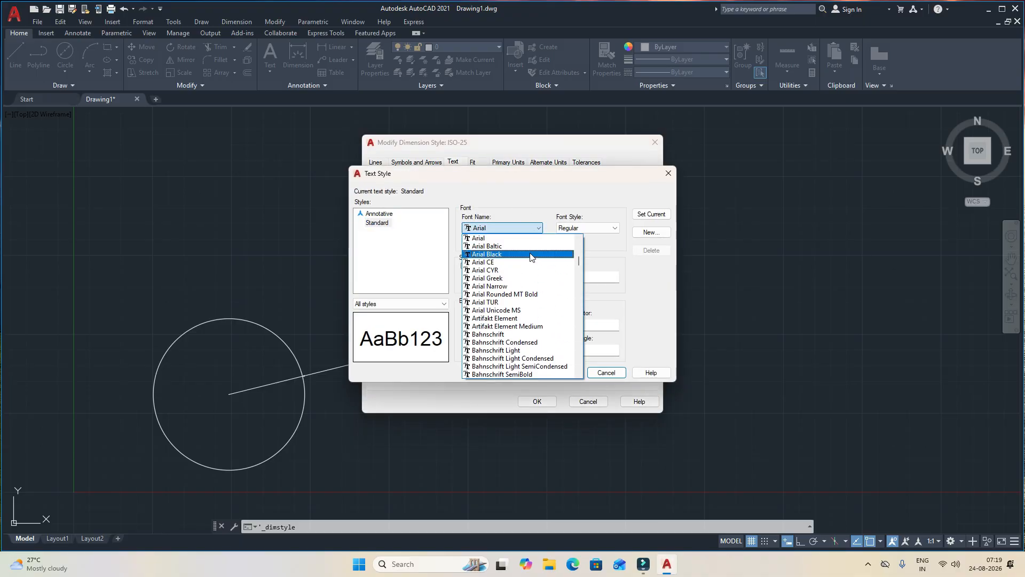
{"action": "scroll", "coordinate": [531, 281], "scroll_direction": "down", "scroll_amount": 5}
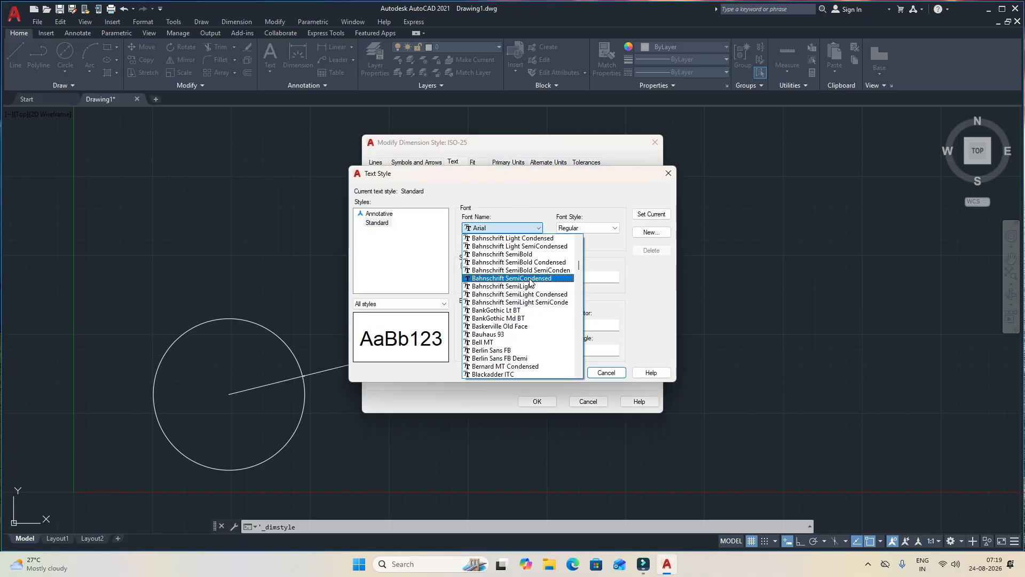
{"action": "key", "text": "t"}
{"action": "key", "text": "t"}
{"action": "key", "text": "t"}
{"action": "key", "text": "t"}
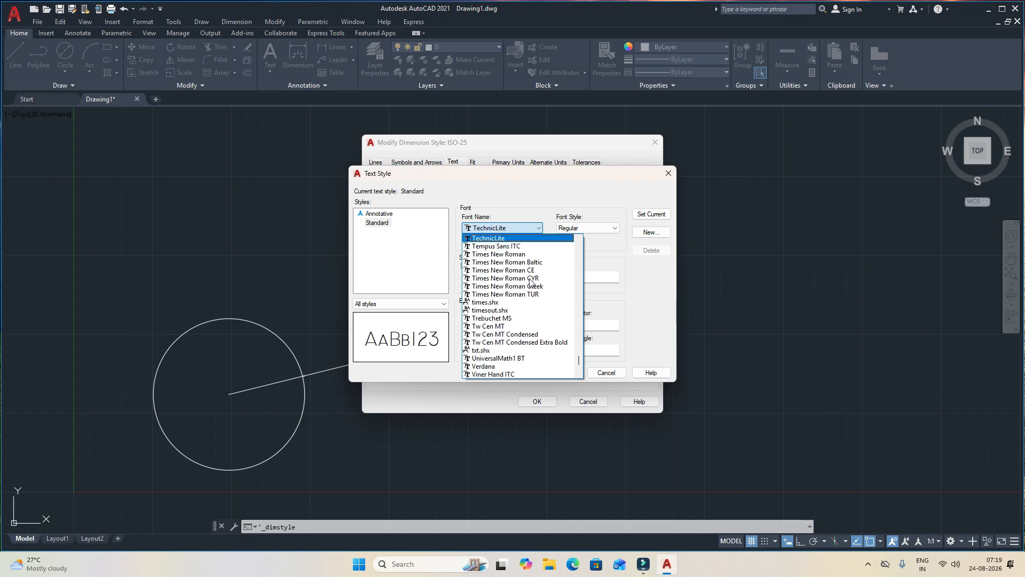
{"action": "scroll", "coordinate": [516, 289], "scroll_direction": "up", "scroll_amount": 1}
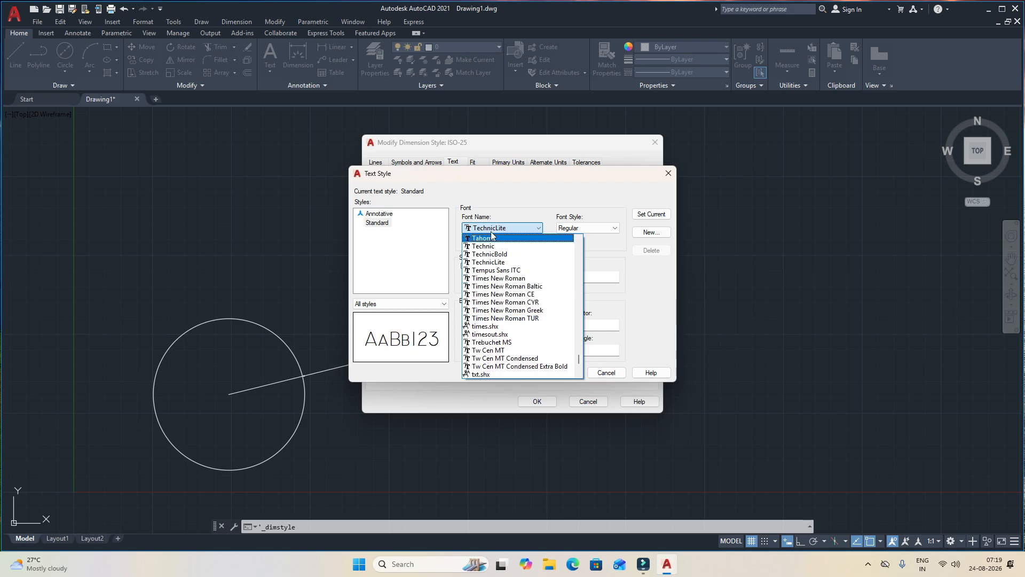
{"action": "left_click", "coordinate": [505, 277]}
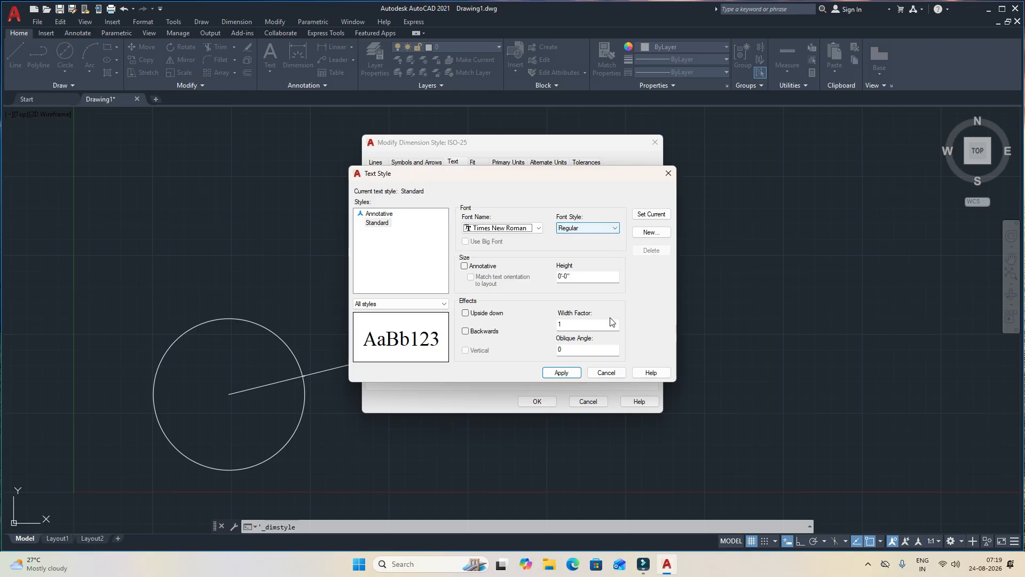
{"action": "left_click", "coordinate": [565, 373]}
{"action": "left_click", "coordinate": [606, 373]}
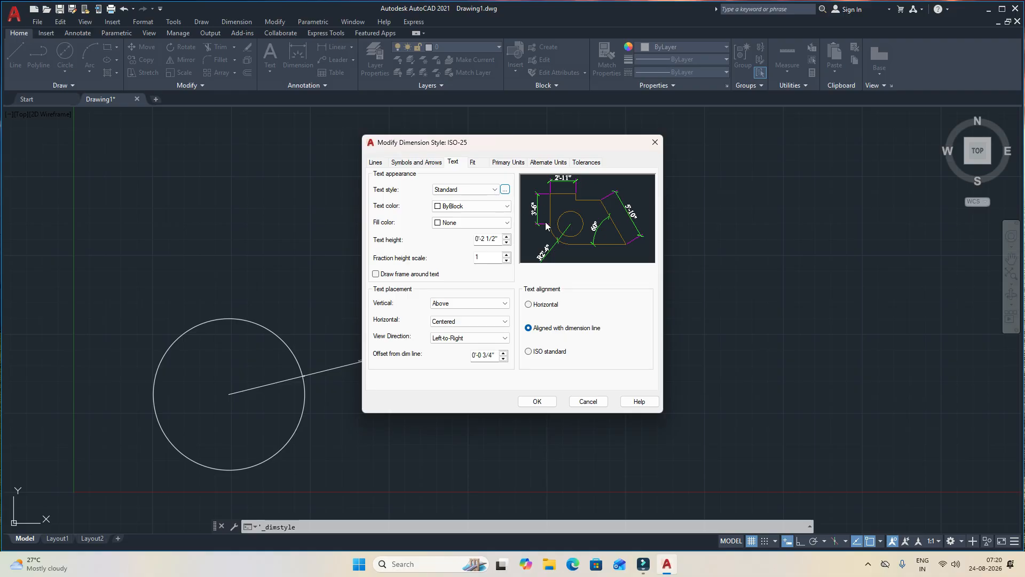
Step: Check the vertical text placement options, accept the modified ISO-25 style and close the Dimension Style Manager
{"action": "left_click", "coordinate": [502, 306]}
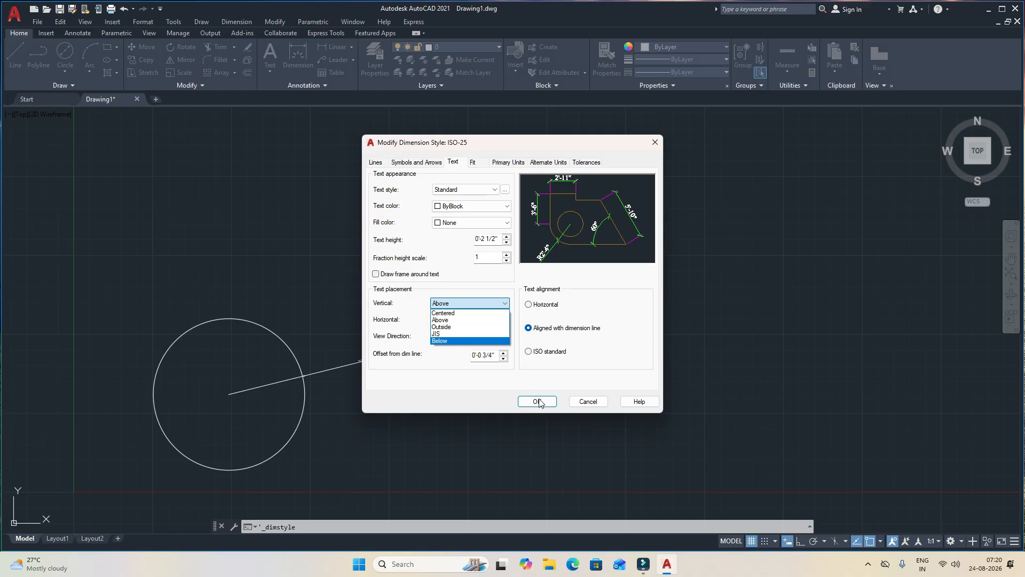
{"action": "left_click", "coordinate": [628, 321]}
{"action": "left_click", "coordinate": [537, 401]}
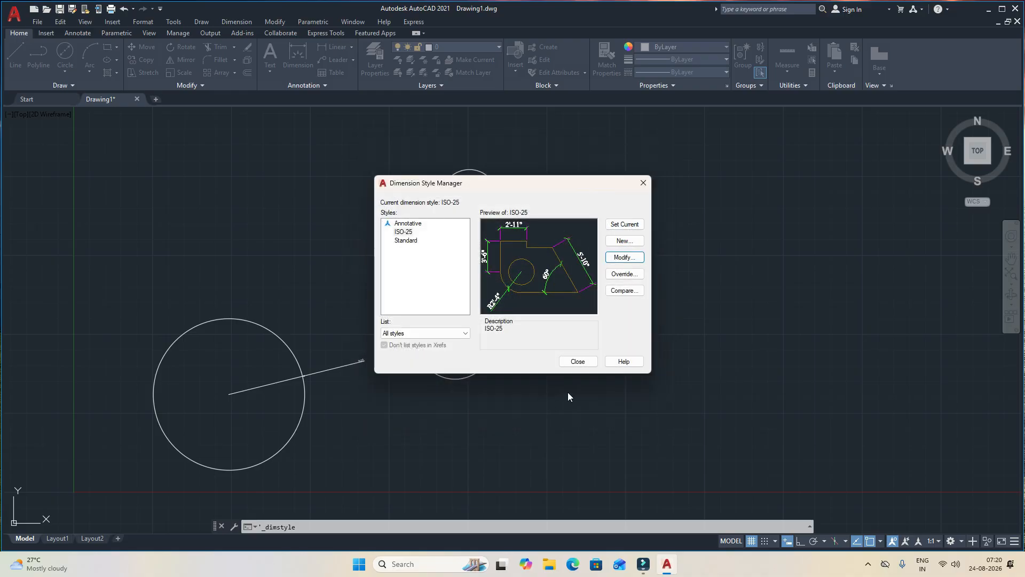
{"action": "left_click", "coordinate": [584, 366]}
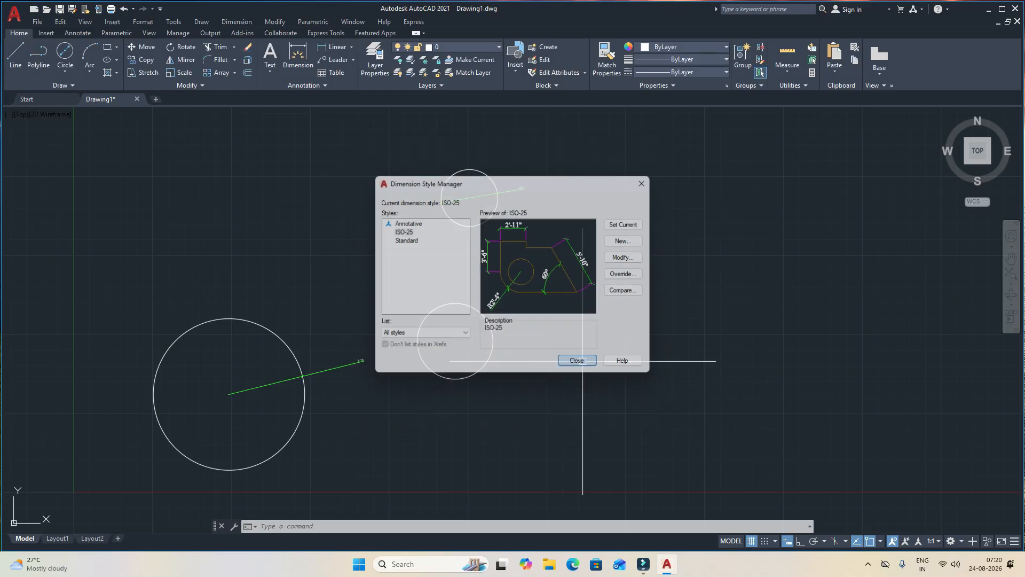
Step: Draw a rectangle about 52' wide above the topmost circle
{"action": "type", "text": "re"}
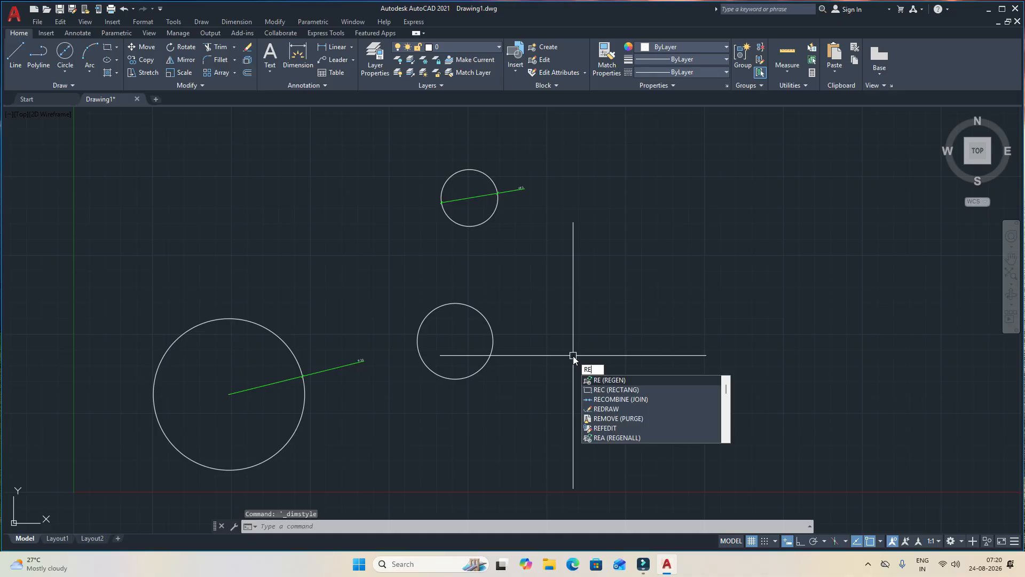
{"action": "type", "text": "c"}
{"action": "key", "text": "Return"}
{"action": "scroll", "coordinate": [543, 344], "scroll_direction": "down", "scroll_amount": 4}
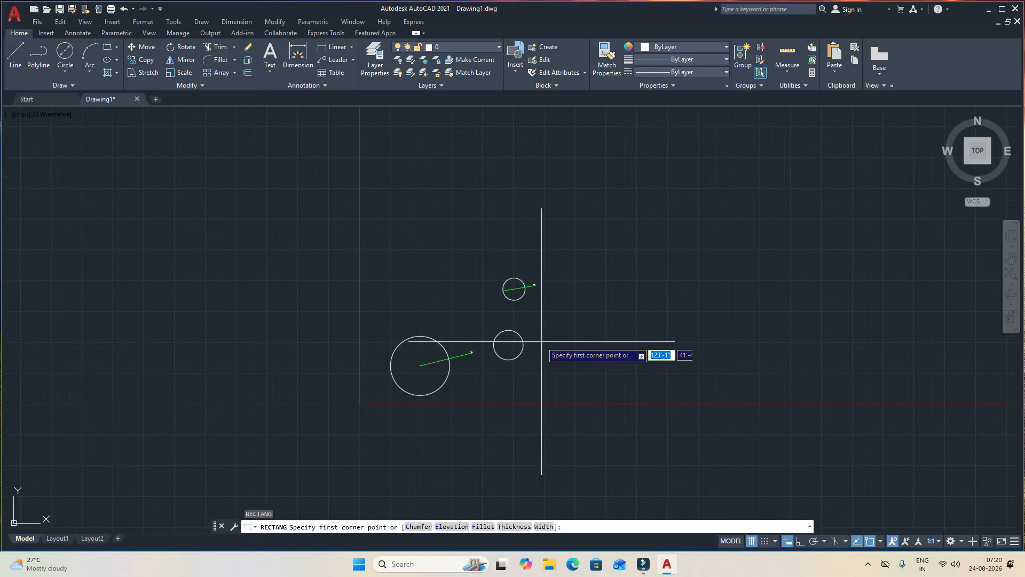
{"action": "left_click", "coordinate": [428, 188]}
{"action": "left_click", "coordinate": [505, 235]}
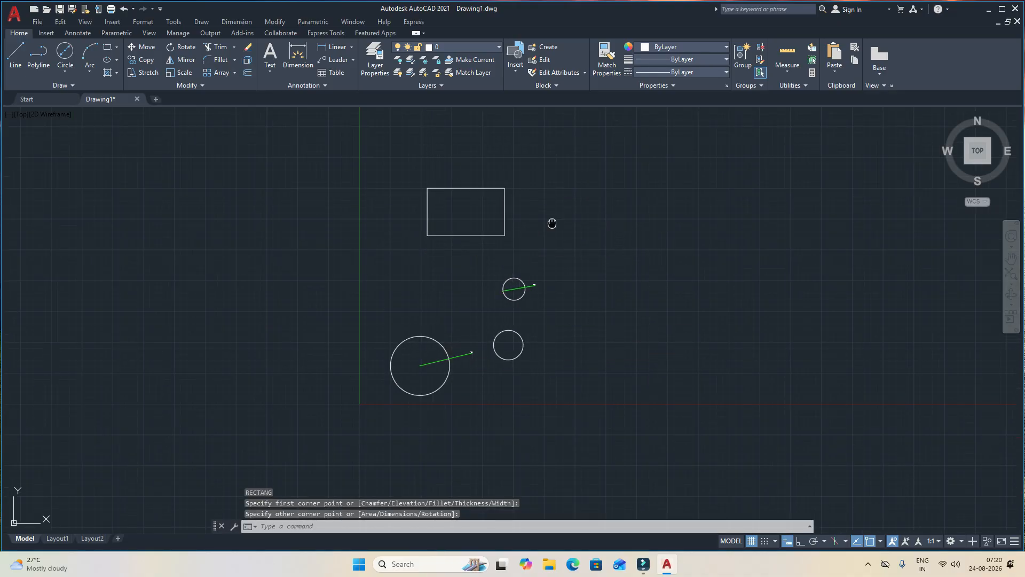
Step: Add a linear dimension to the rectangle's top edge, placing the dimension line above it
{"action": "scroll", "coordinate": [502, 229], "scroll_direction": "up", "scroll_amount": 4}
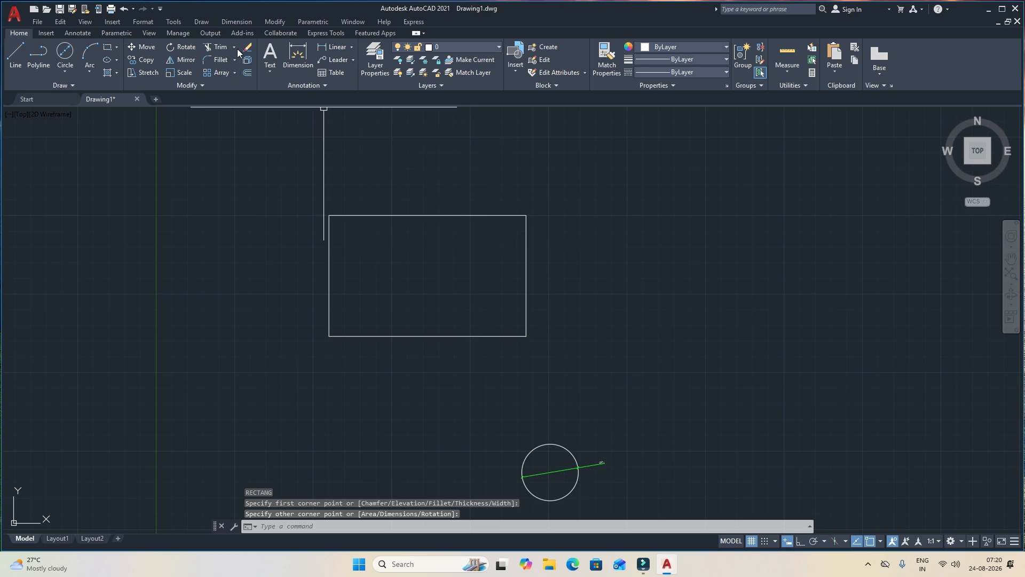
{"action": "left_click", "coordinate": [237, 22]}
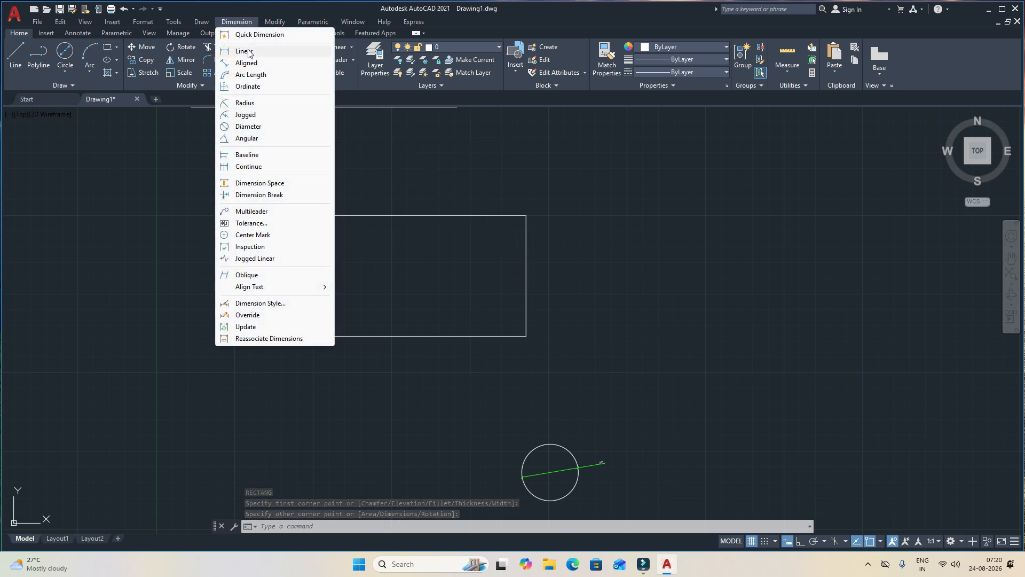
{"action": "left_click", "coordinate": [247, 47]}
{"action": "left_click", "coordinate": [329, 215]}
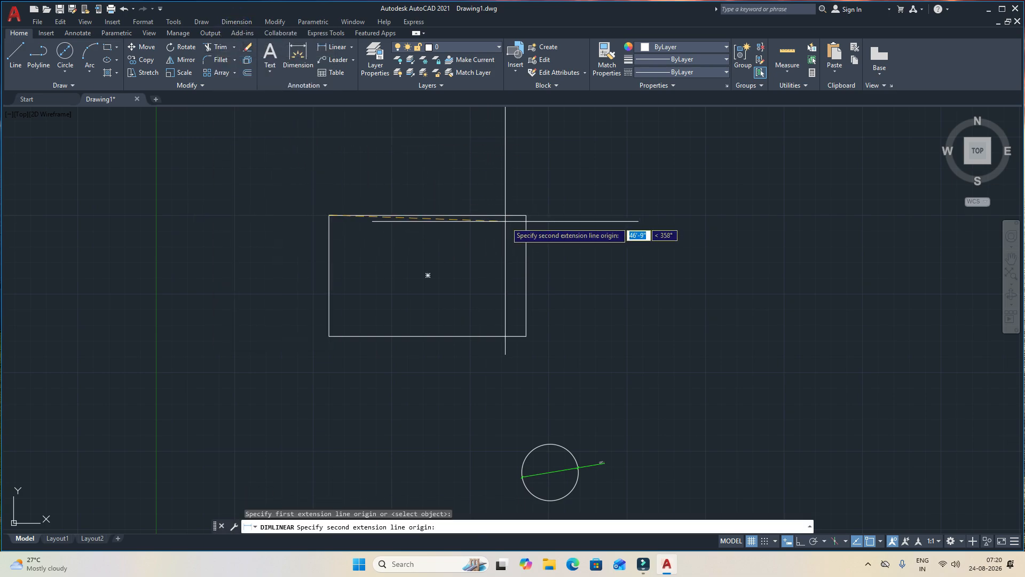
{"action": "left_click", "coordinate": [525, 215]}
{"action": "scroll", "coordinate": [427, 192], "scroll_direction": "up", "scroll_amount": 5}
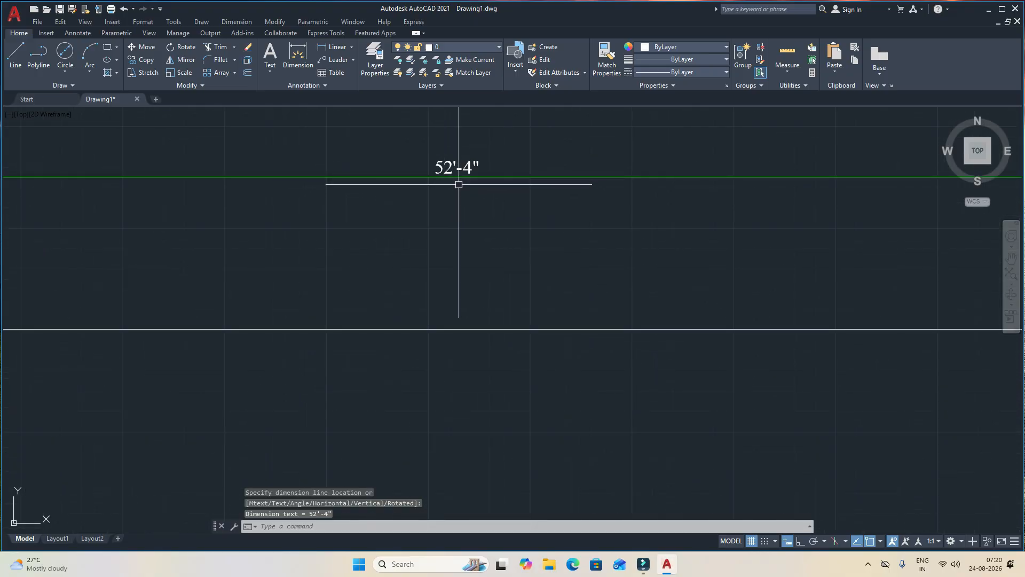
{"action": "scroll", "coordinate": [457, 187], "scroll_direction": "down", "scroll_amount": 4}
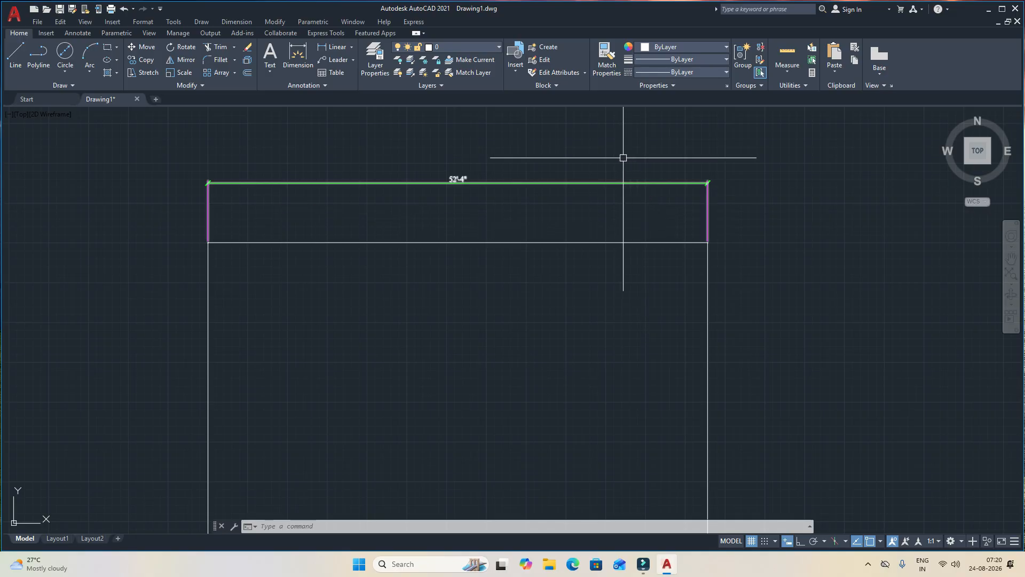
{"action": "middle_click_drag", "start_coordinate": [582, 197], "coordinate": [571, 203]}
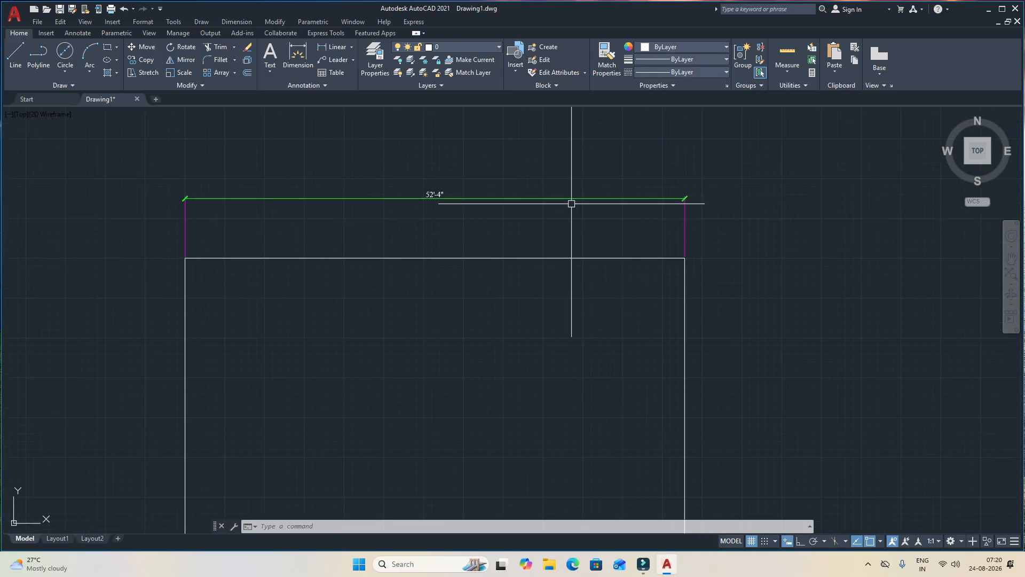
Step: Set the ISO-25 dimension style's vertical text placement to Centered, accept the change and close the Dimension Style Manager
{"action": "scroll", "coordinate": [434, 190], "scroll_direction": "up", "scroll_amount": 8}
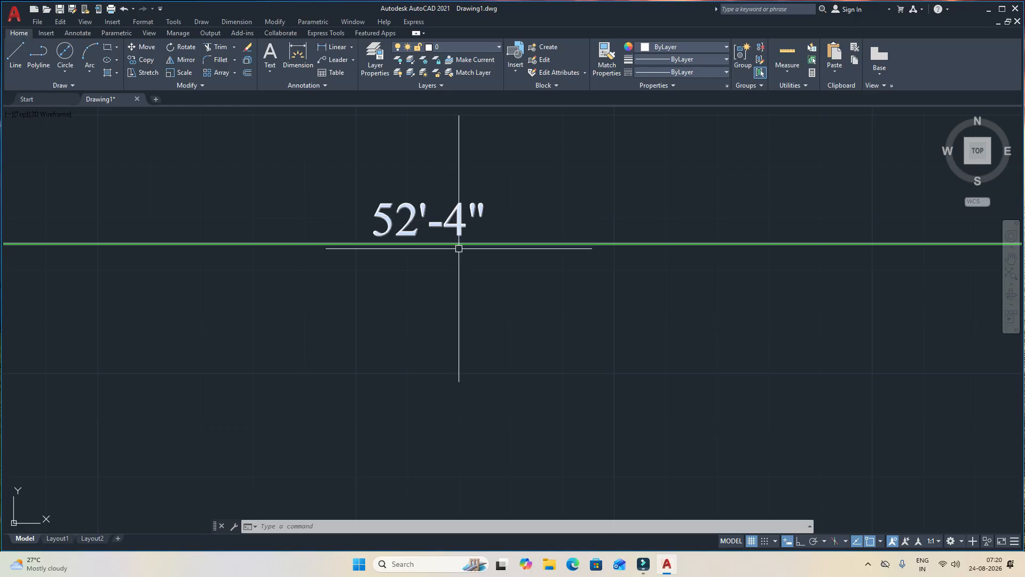
{"action": "scroll", "coordinate": [458, 248], "scroll_direction": "down", "scroll_amount": 8}
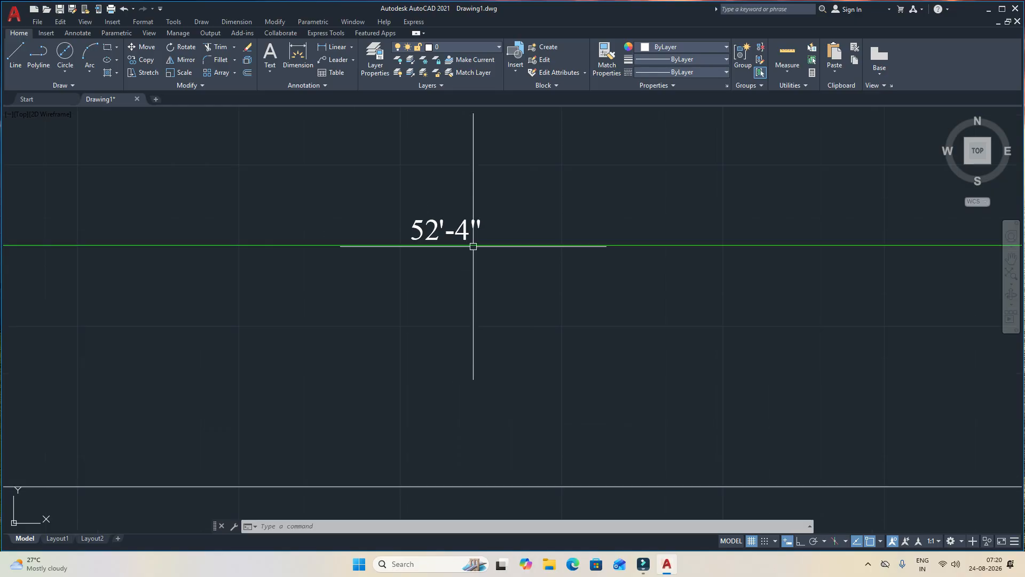
{"action": "left_click", "coordinate": [236, 22]}
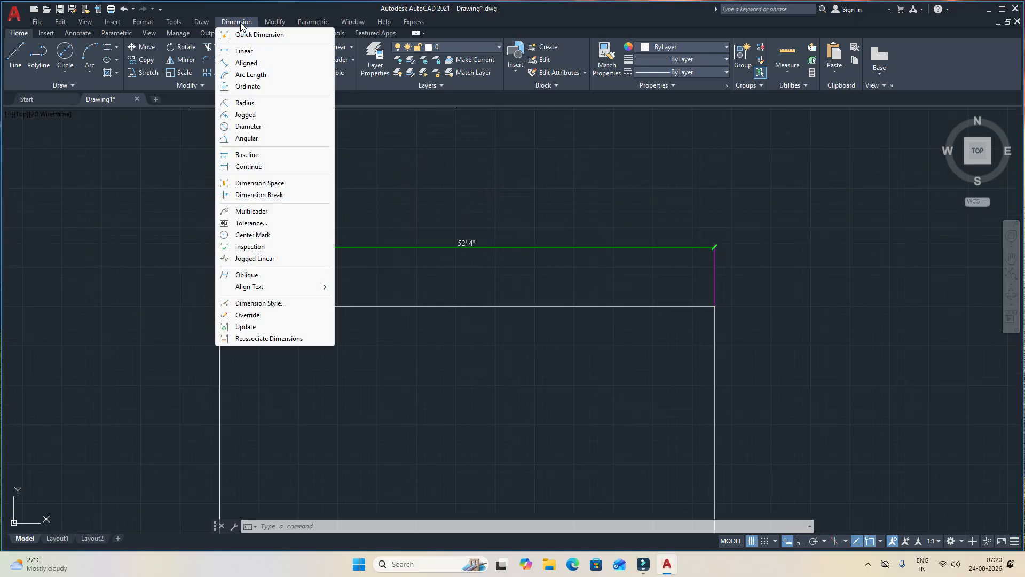
{"action": "left_click", "coordinate": [273, 302]}
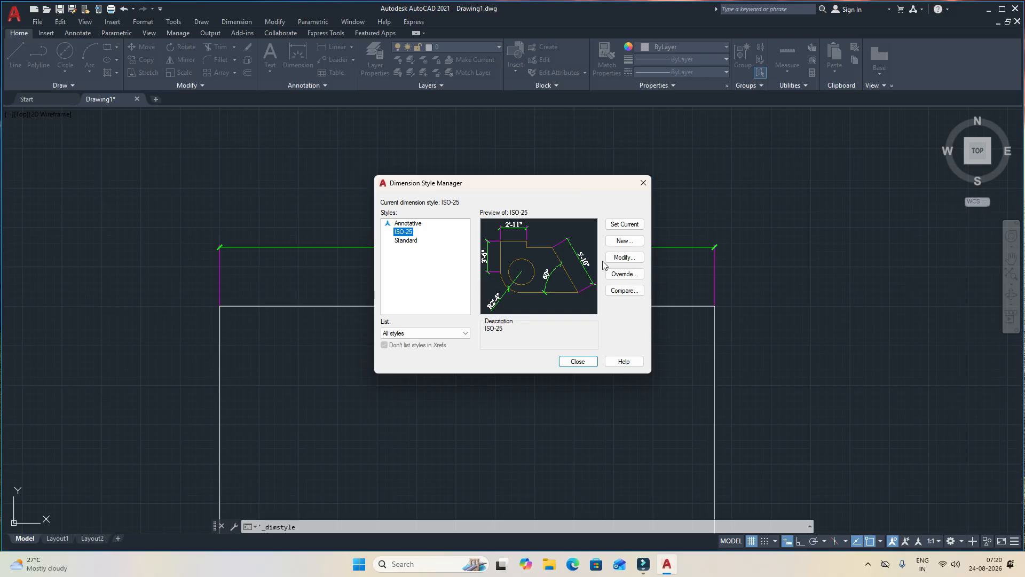
{"action": "left_click", "coordinate": [624, 258]}
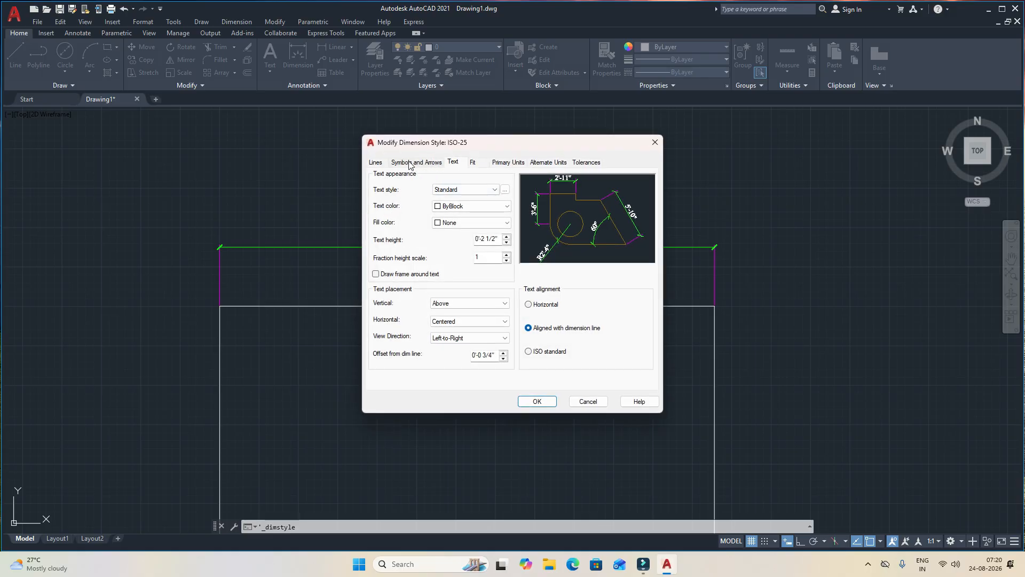
{"action": "left_click", "coordinate": [411, 162]}
{"action": "left_click", "coordinate": [453, 162]}
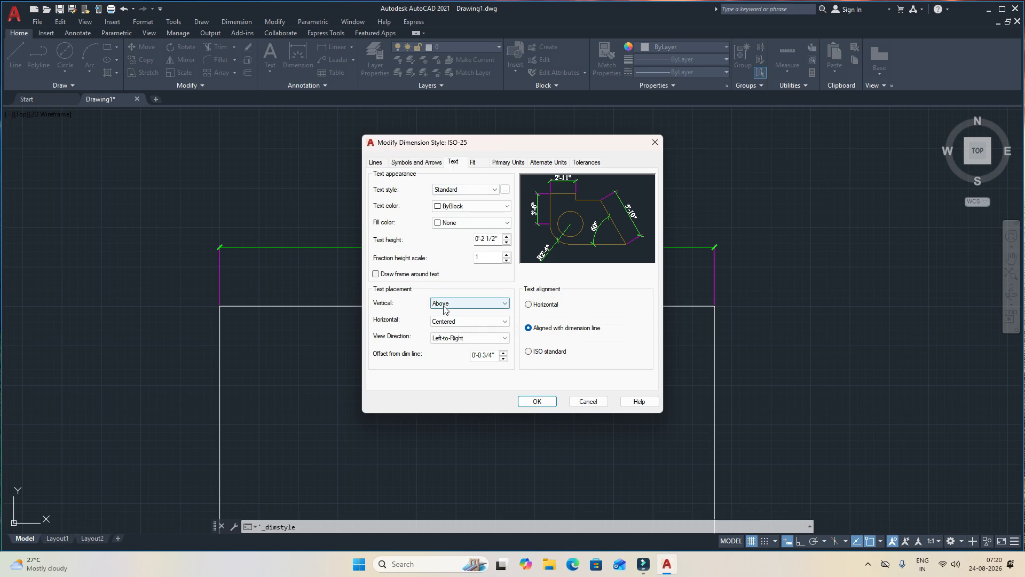
{"action": "left_click", "coordinate": [469, 307]}
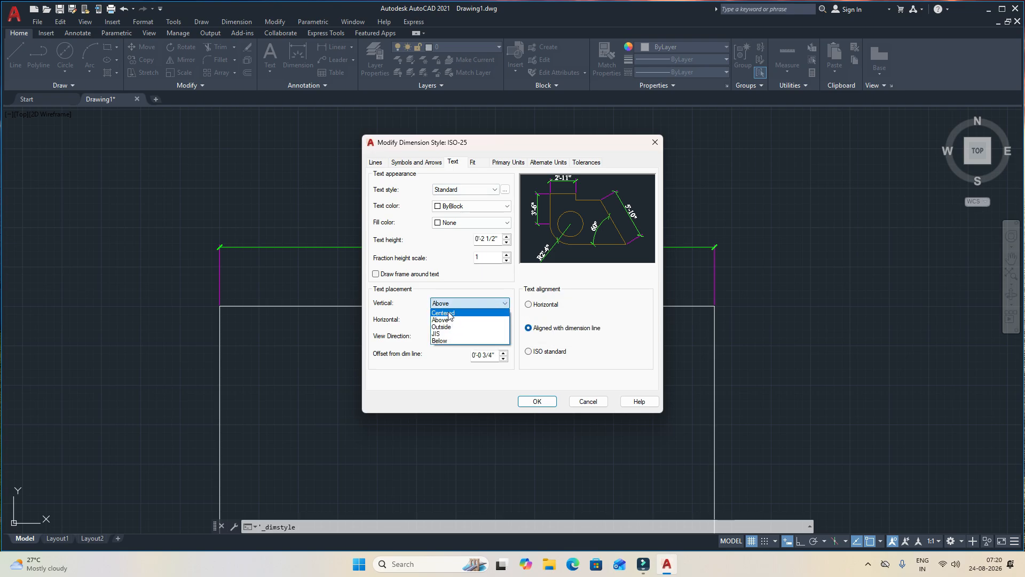
{"action": "left_click", "coordinate": [449, 314]}
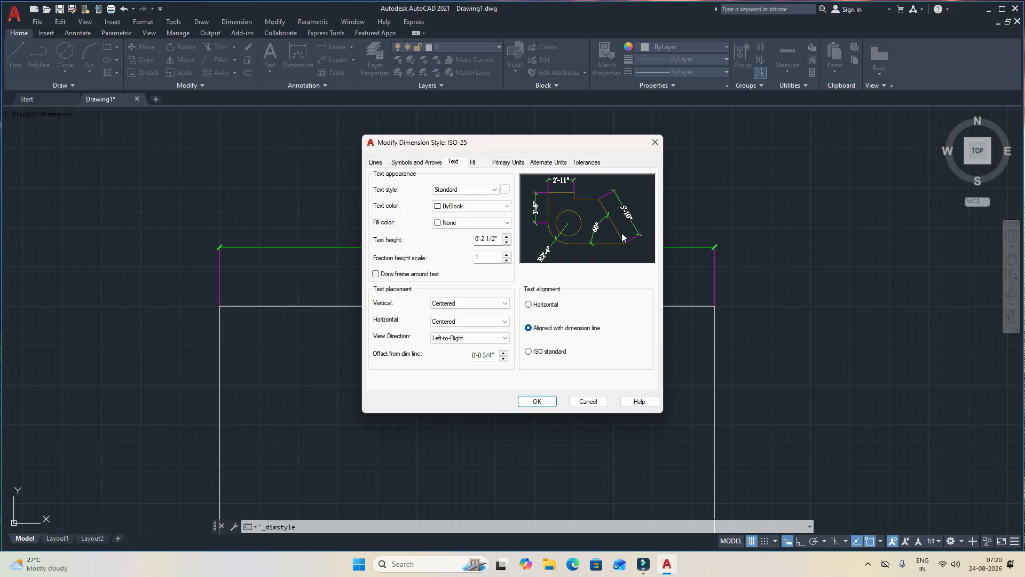
{"action": "left_click", "coordinate": [537, 401]}
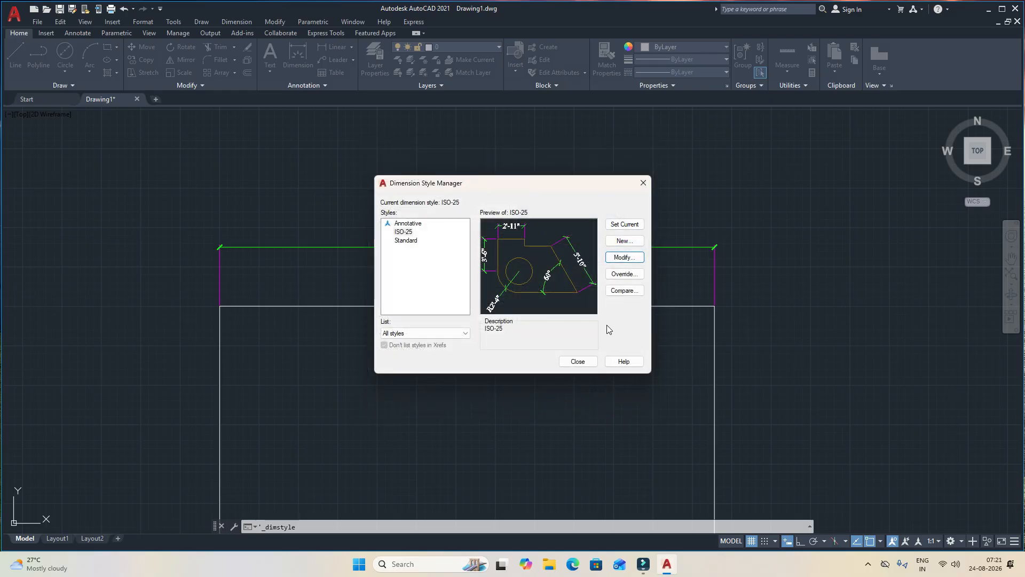
{"action": "left_click", "coordinate": [578, 362]}
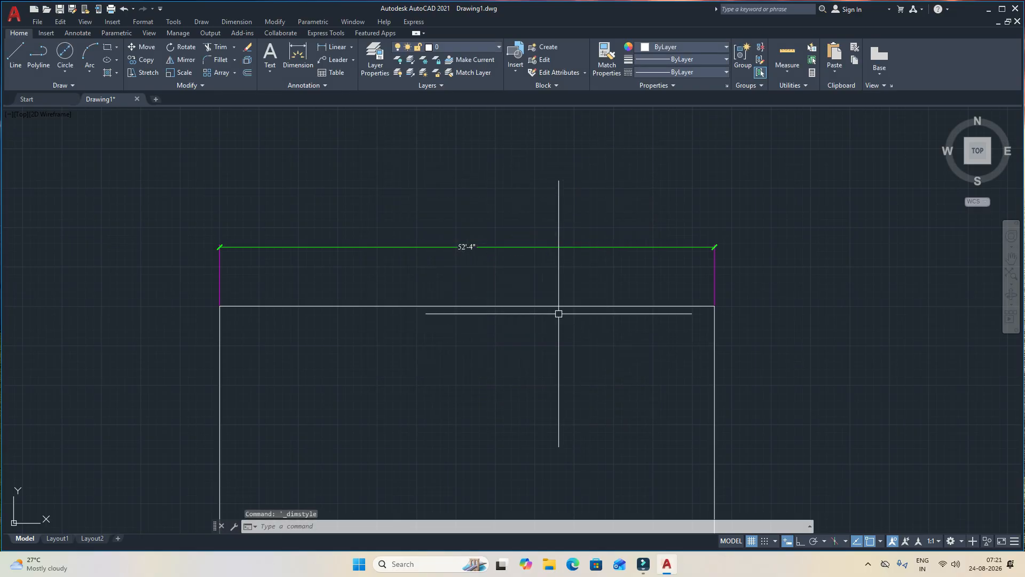
Step: Toggle Ortho mode on and back off, and turn off the drawing grid
{"action": "scroll", "coordinate": [464, 235], "scroll_direction": "up", "scroll_amount": 6}
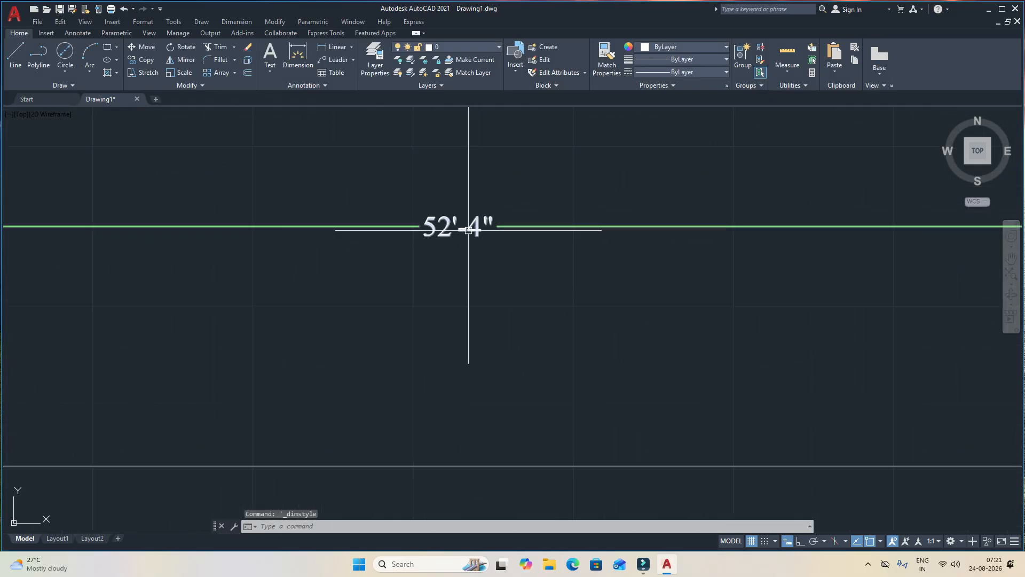
{"action": "scroll", "coordinate": [532, 256], "scroll_direction": "down", "scroll_amount": 8}
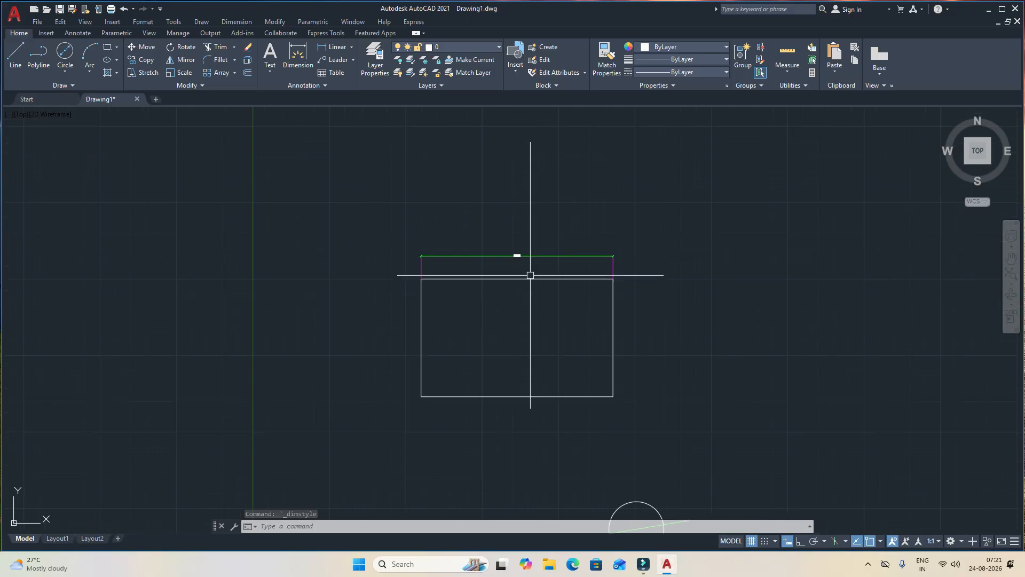
{"action": "scroll", "coordinate": [576, 303], "scroll_direction": "up", "scroll_amount": 2}
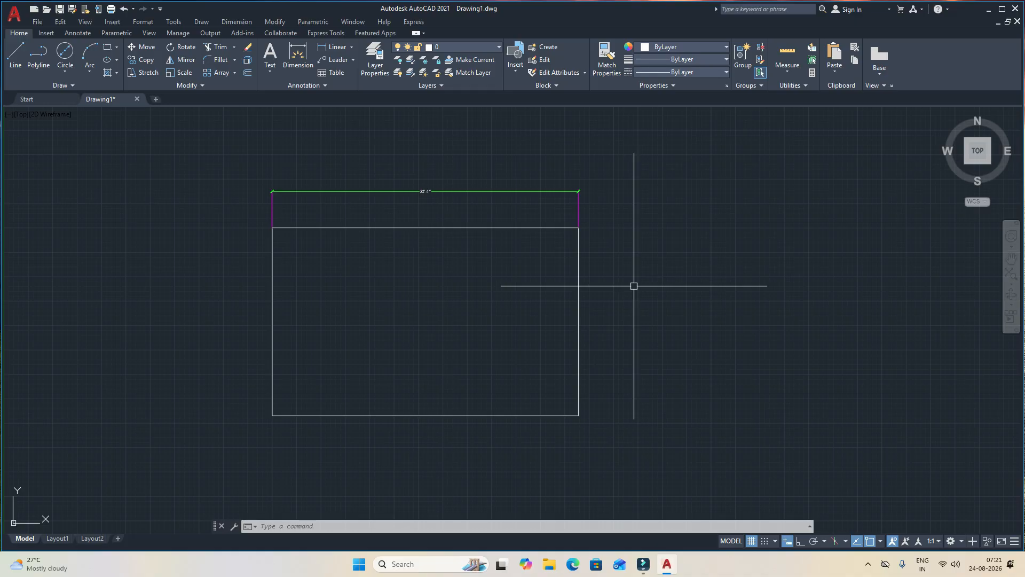
{"action": "key", "text": "F8"}
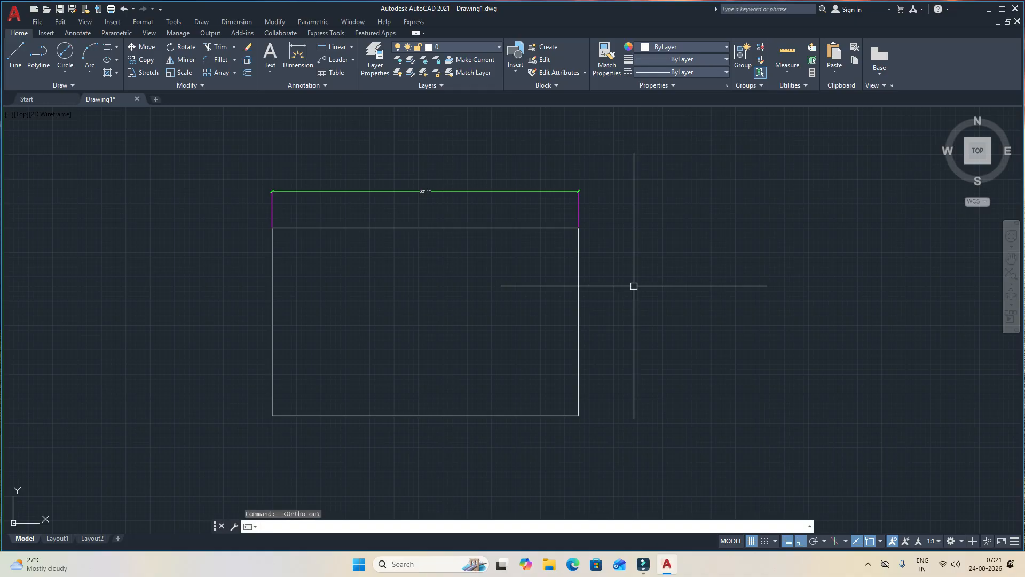
{"action": "key", "text": "F8"}
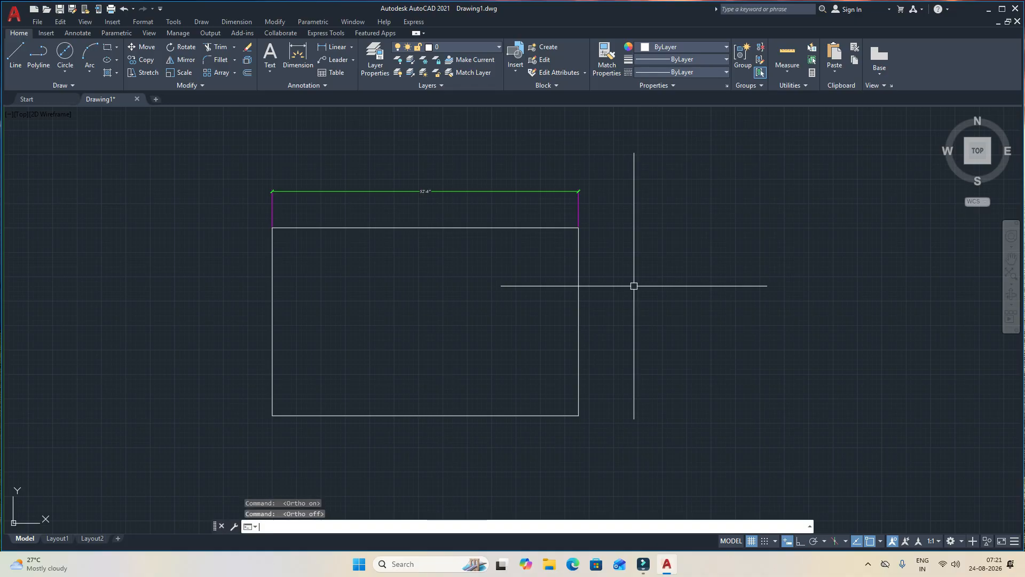
{"action": "key", "text": "F7"}
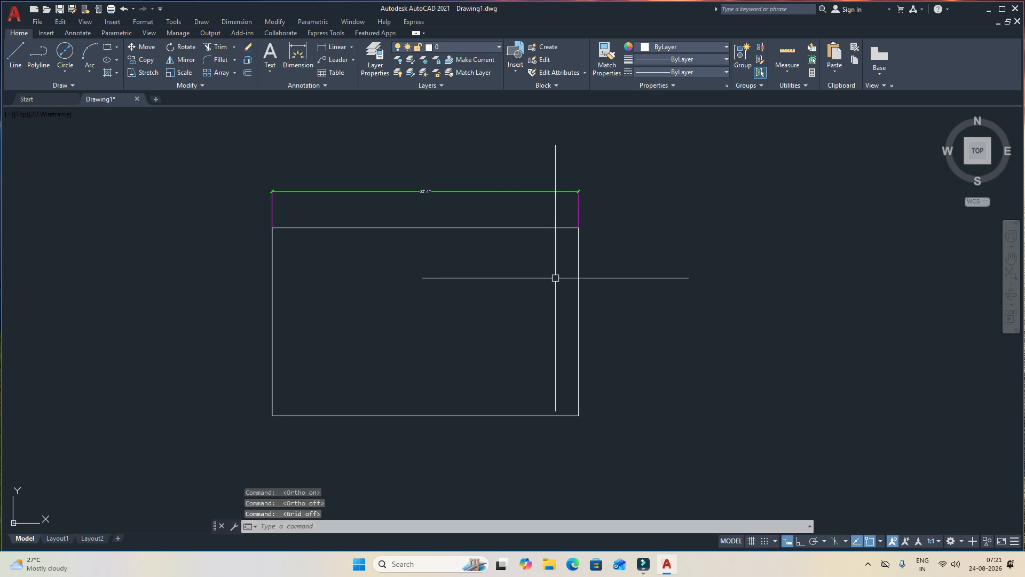
Step: Start a line to the right of the dimensioned rectangle with Ortho on and draw a 30' horizontal segment toward the right
{"action": "middle_click_drag", "start_coordinate": [440, 233], "coordinate": [462, 229]}
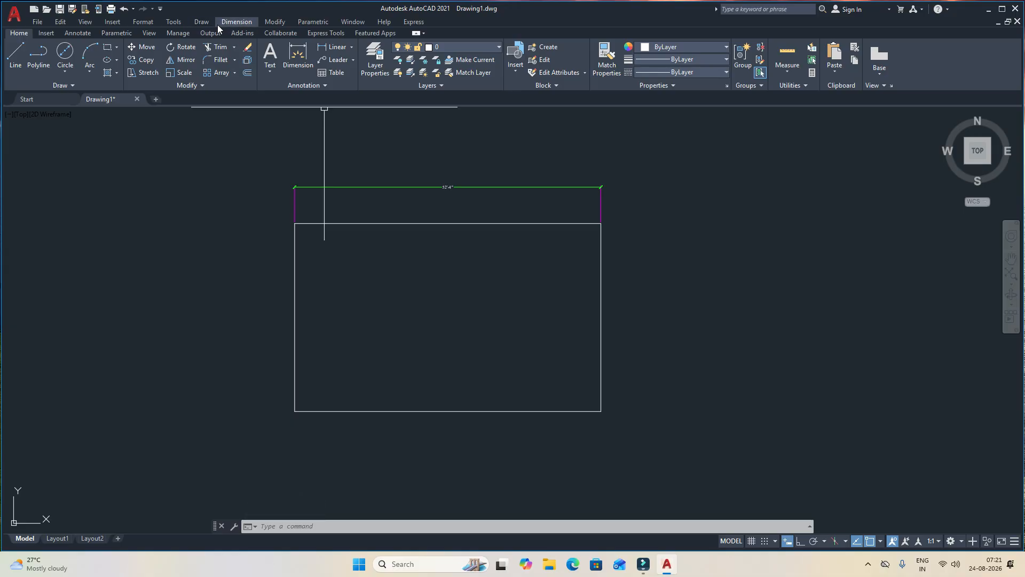
{"action": "left_click", "coordinate": [15, 53]}
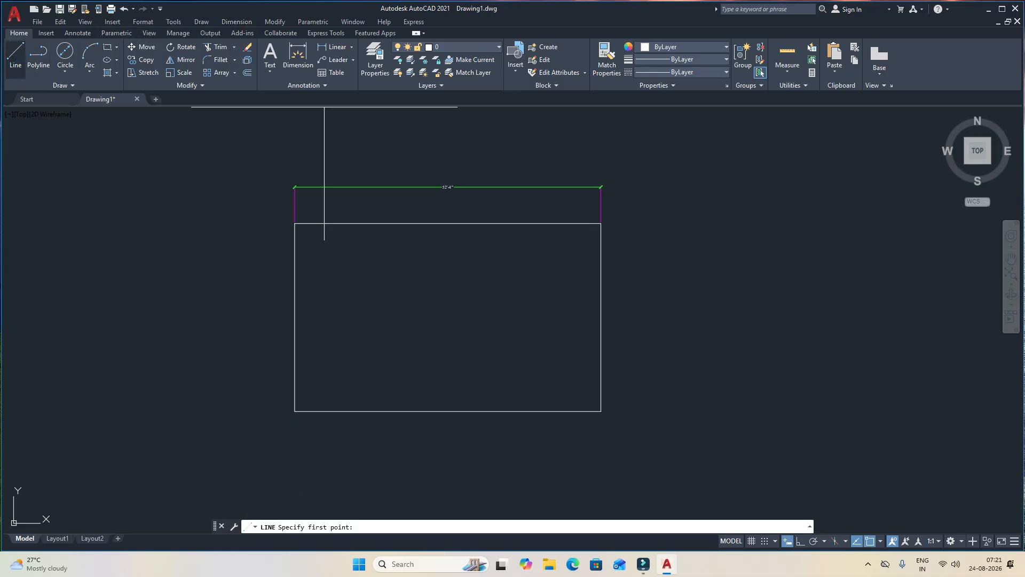
{"action": "scroll", "coordinate": [241, 200], "scroll_direction": "down", "scroll_amount": 4}
{"action": "left_click", "coordinate": [474, 210]}
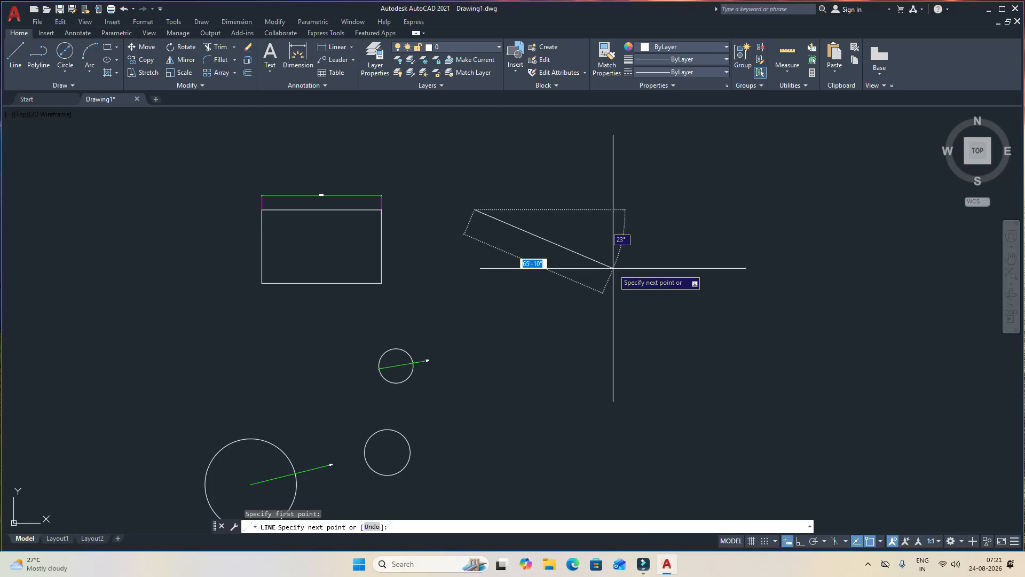
{"action": "key", "text": "F8"}
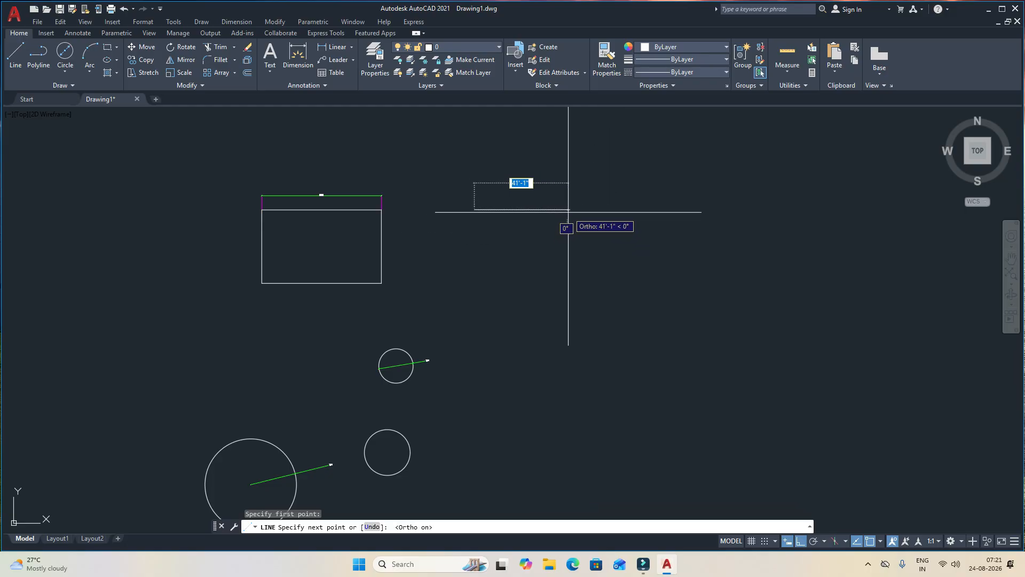
{"action": "type", "text": "30'"}
{"action": "key", "text": "Return"}
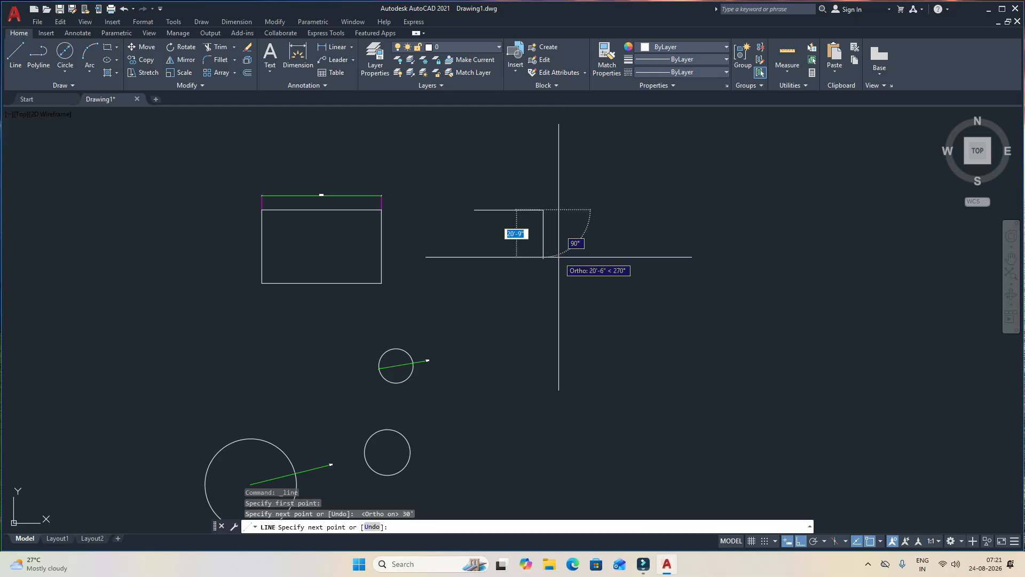
Step: Continue the line 15' downward and 30' to the left, and close it into a rectangle
{"action": "type", "text": "15"}
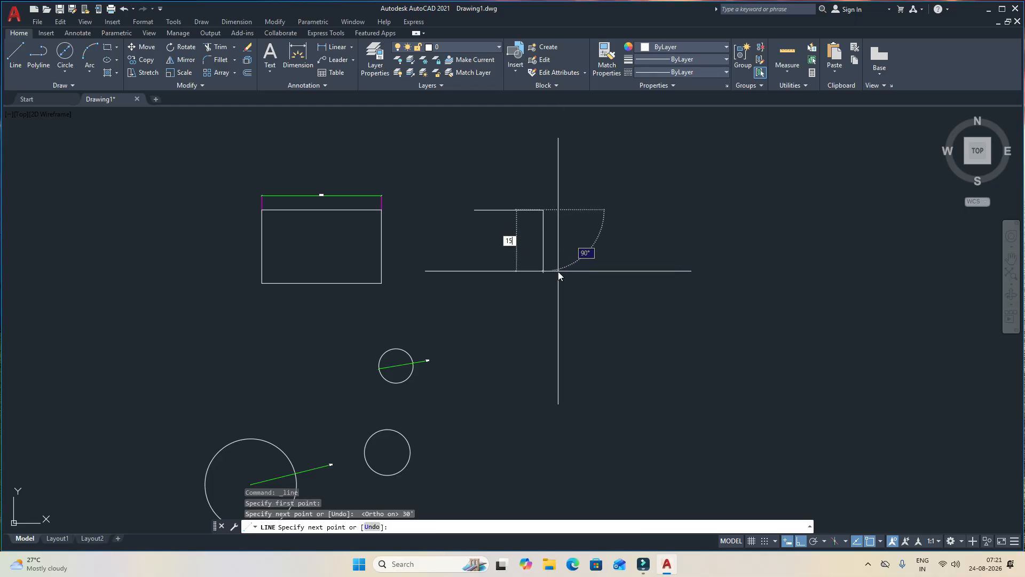
{"action": "type", "text": "'"}
{"action": "key", "text": "Return"}
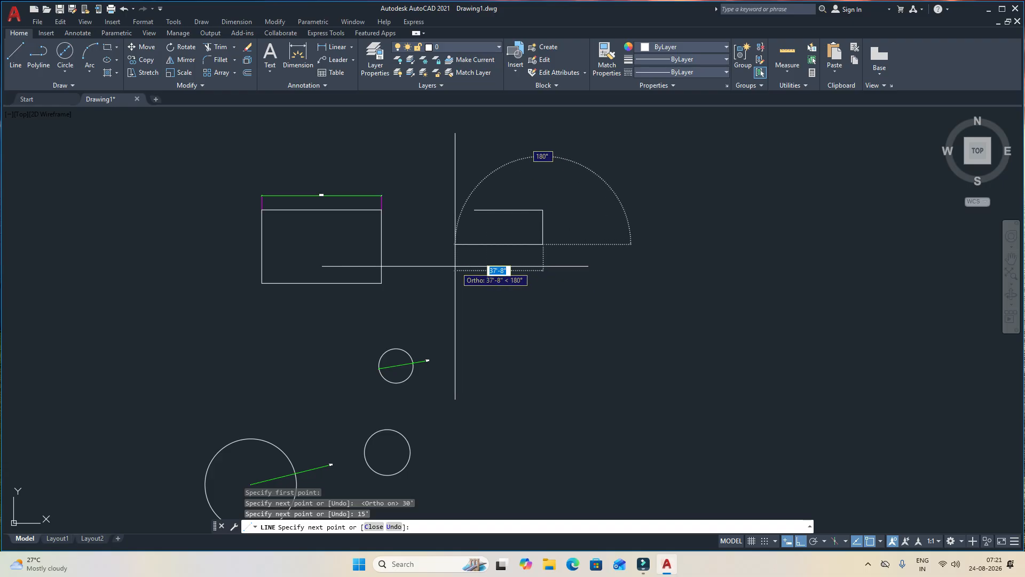
{"action": "type", "text": "30'"}
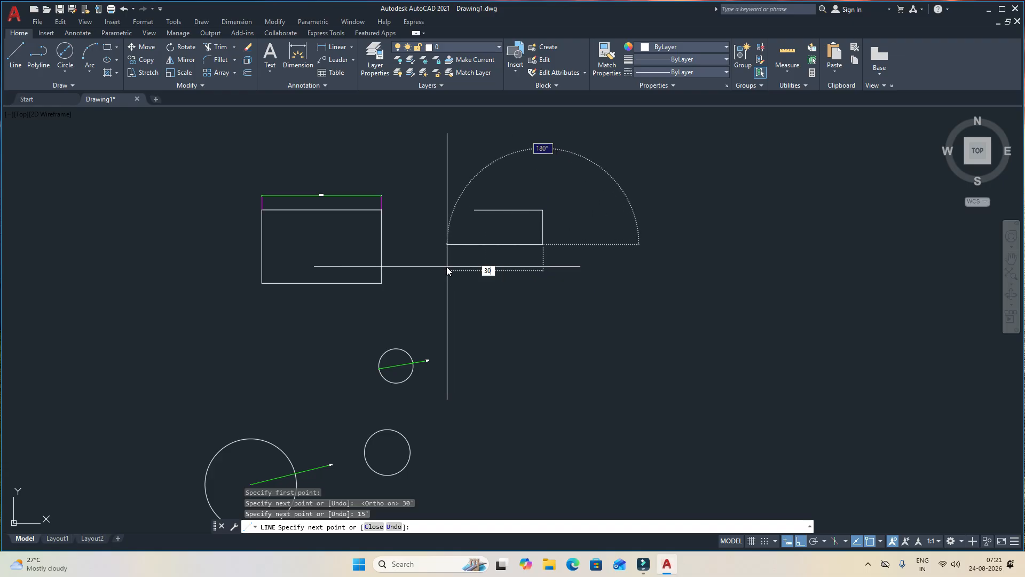
{"action": "key", "text": "Return"}
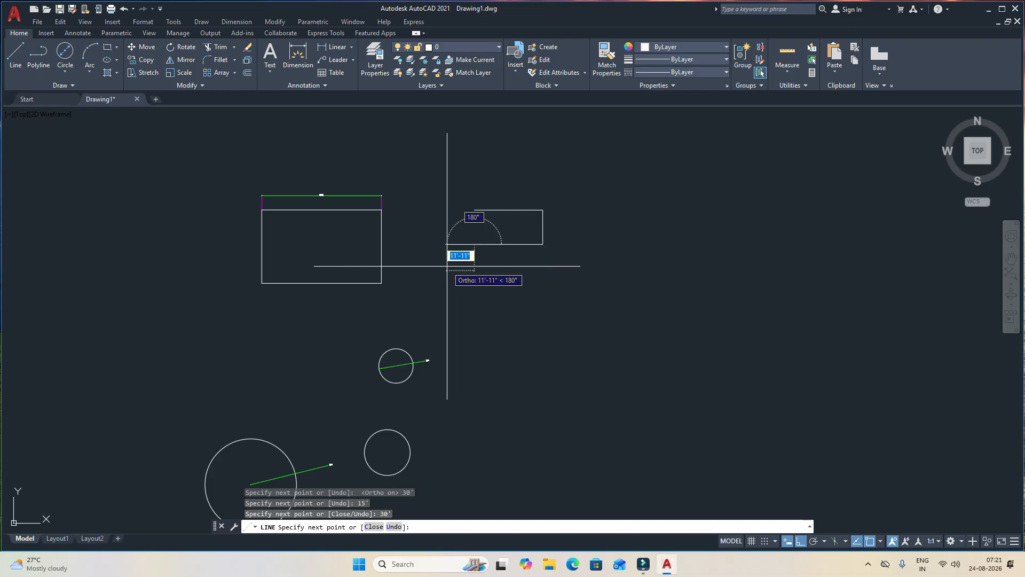
{"action": "type", "text": "c"}
{"action": "key", "text": "Return"}
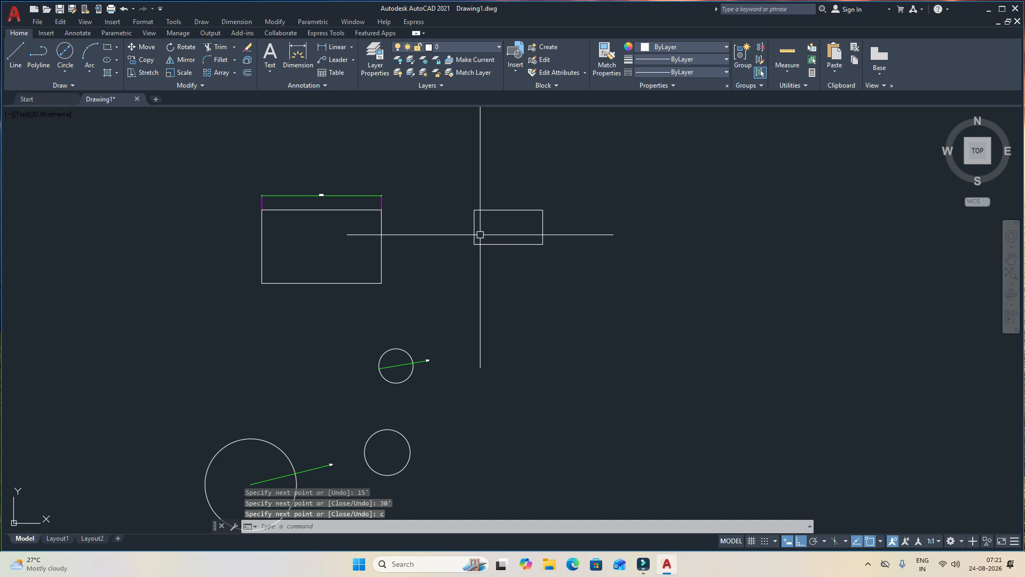
Step: Add a linear dimension to the new rectangle's top edge, placing the dimension line just above it
{"action": "scroll", "coordinate": [482, 237], "scroll_direction": "up", "scroll_amount": 5}
{"action": "middle_click_drag", "start_coordinate": [498, 160], "coordinate": [440, 225]}
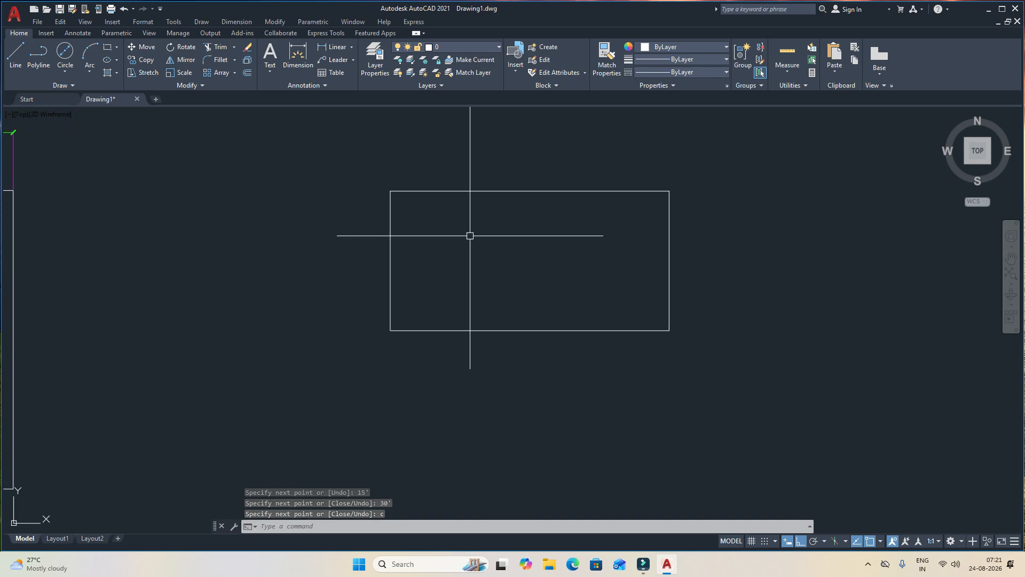
{"action": "left_click", "coordinate": [237, 21]}
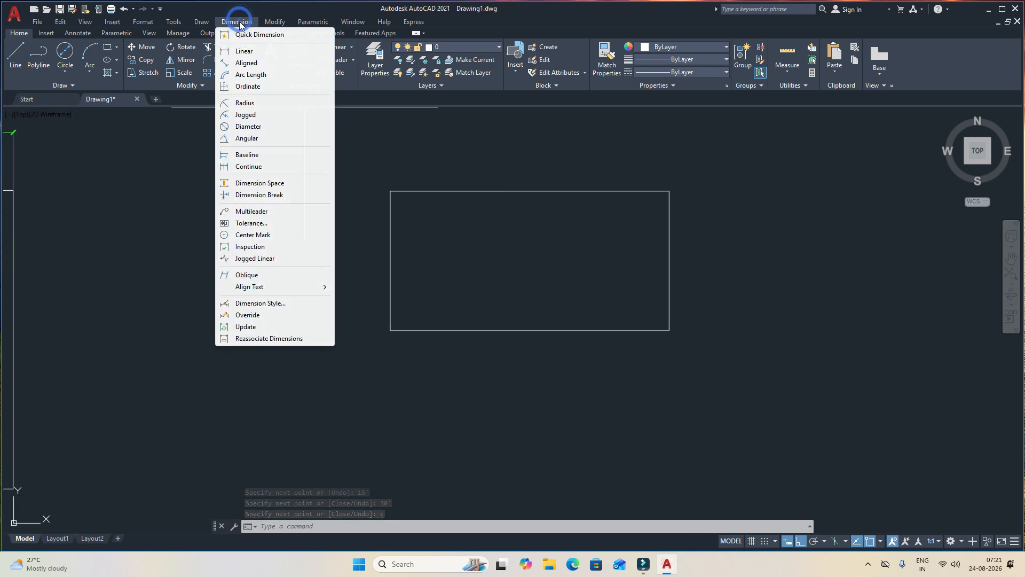
{"action": "left_click", "coordinate": [244, 51]}
{"action": "left_click", "coordinate": [390, 191]}
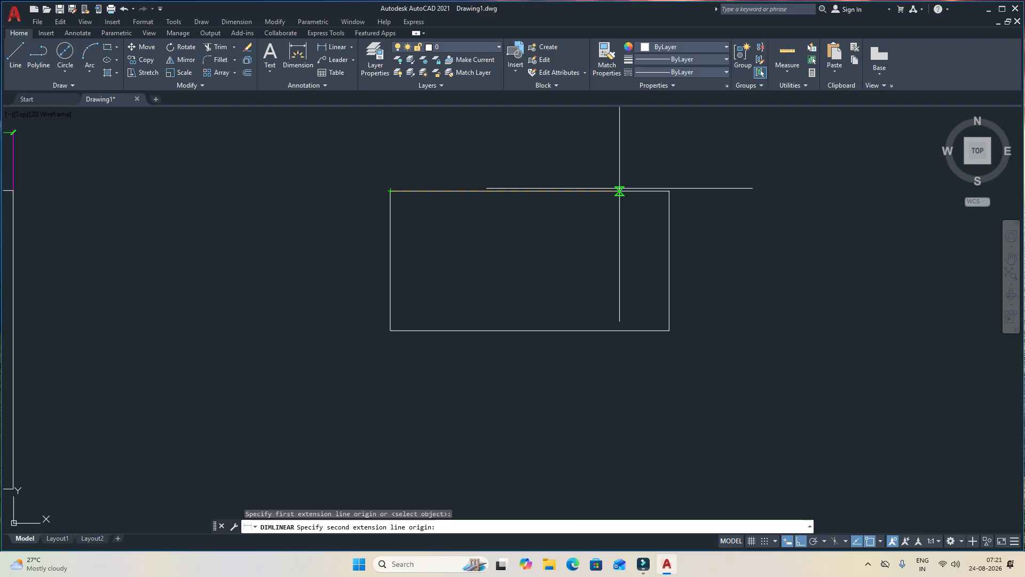
{"action": "left_click", "coordinate": [669, 190]}
{"action": "left_click", "coordinate": [544, 174]}
Step: Add a linear dimension to the same rectangle's right edge, placing the dimension line outside it
{"action": "scroll", "coordinate": [526, 169], "scroll_direction": "up", "scroll_amount": 4}
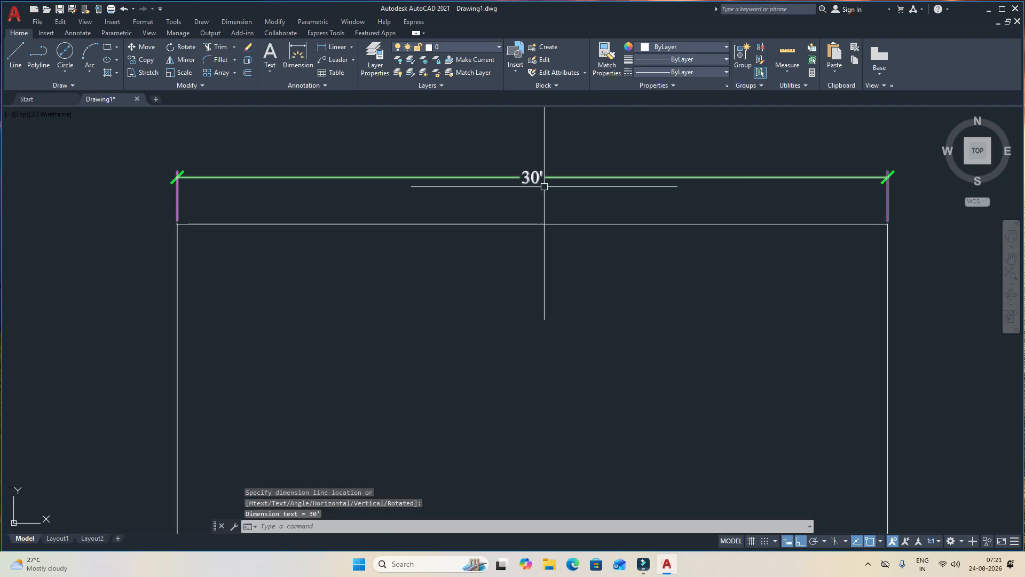
{"action": "middle_click_drag", "start_coordinate": [542, 183], "coordinate": [464, 158]}
{"action": "scroll", "coordinate": [595, 220], "scroll_direction": "down", "scroll_amount": 2}
{"action": "key", "text": "Return"}
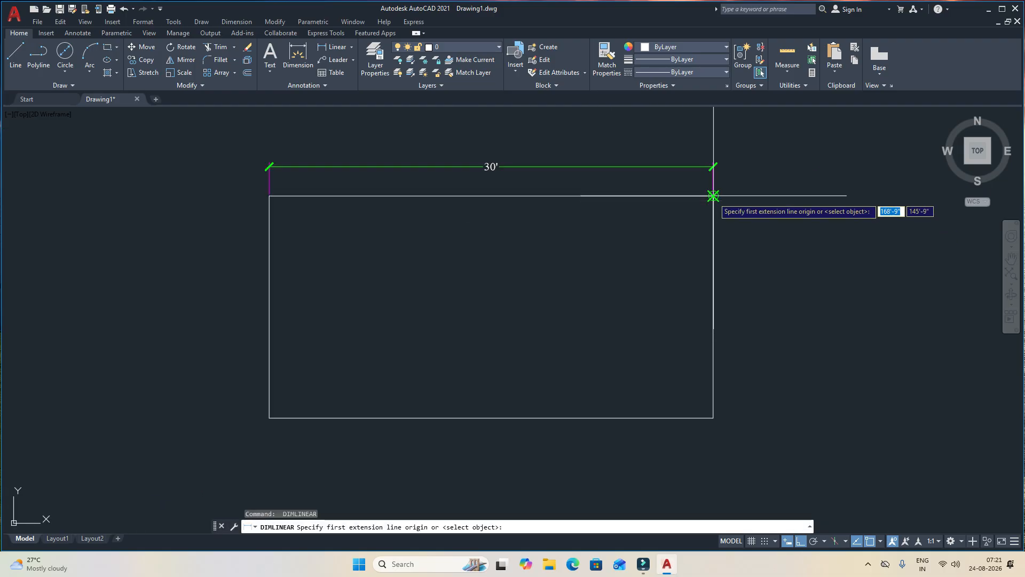
{"action": "left_click", "coordinate": [713, 196]}
{"action": "left_click", "coordinate": [713, 418]}
{"action": "left_click", "coordinate": [740, 401]}
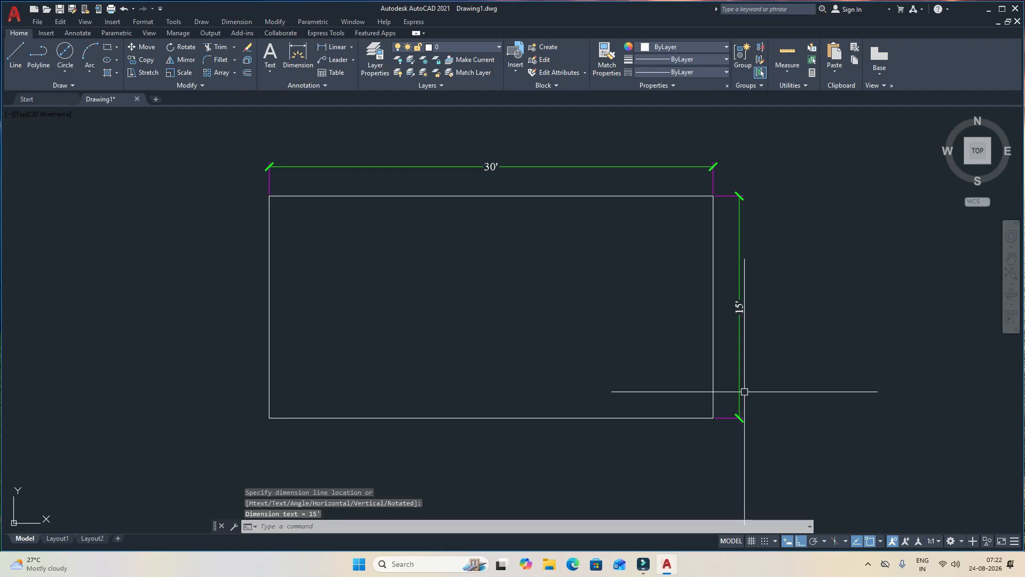
Step: Add a linear dimension to the rectangle's bottom edge, placing the dimension line below it
{"action": "middle_click_drag", "start_coordinate": [623, 411], "coordinate": [627, 353]}
{"action": "key", "text": "Return"}
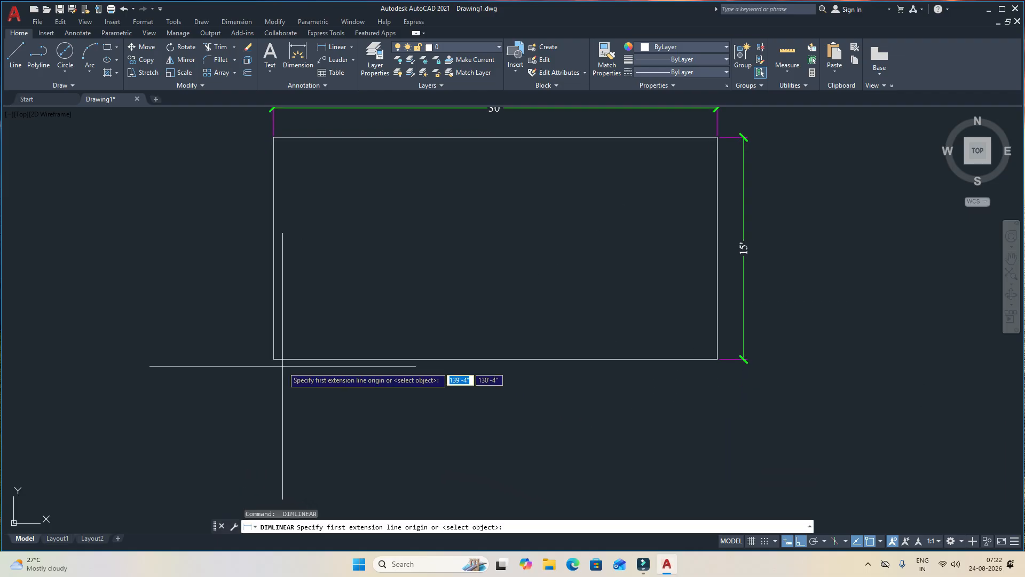
{"action": "left_click", "coordinate": [274, 359]}
{"action": "left_click", "coordinate": [716, 359]}
{"action": "left_click", "coordinate": [705, 390]}
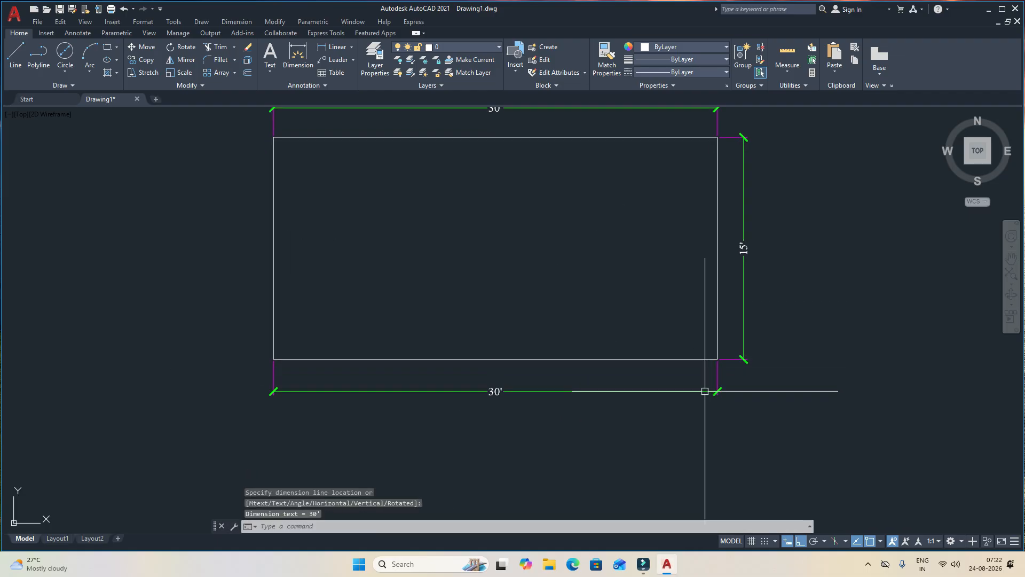
Step: Add a linear dimension to the rectangle's left edge, placing the dimension line just outside it
{"action": "key", "text": "Return"}
{"action": "left_click", "coordinate": [273, 137]}
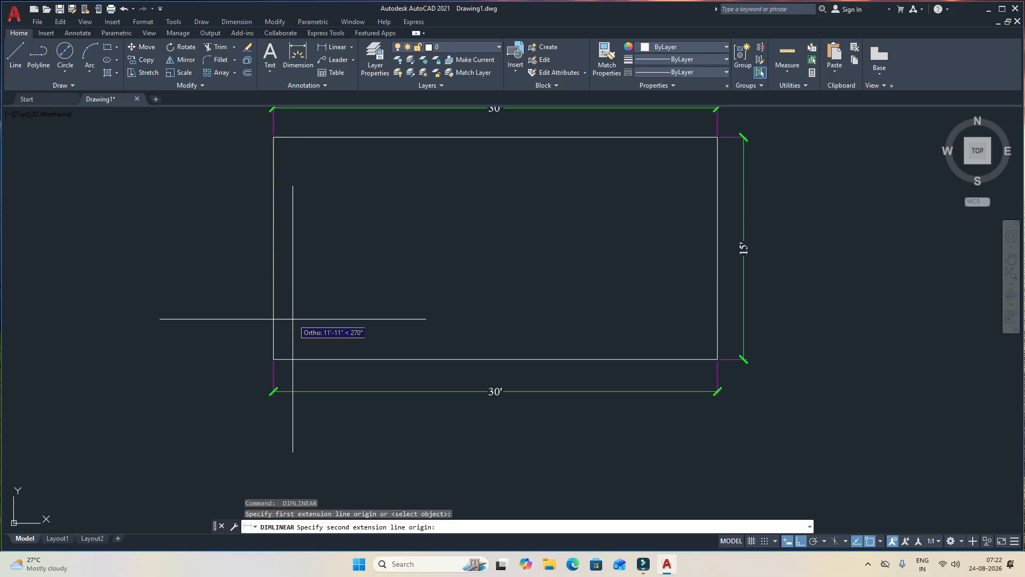
{"action": "left_click", "coordinate": [274, 359]}
{"action": "left_click", "coordinate": [244, 347]}
Step: Draw a 2-Point circle inside the dimensioned rectangle, from the midpoint of its top edge to the midpoint of its bottom edge
{"action": "scroll", "coordinate": [557, 274], "scroll_direction": "down", "scroll_amount": 4}
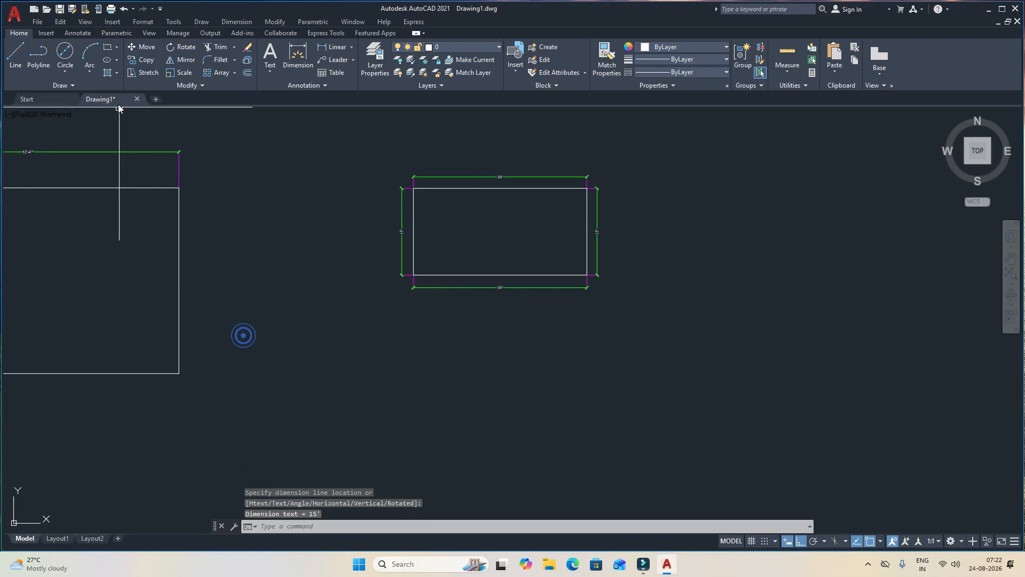
{"action": "left_click", "coordinate": [65, 73]}
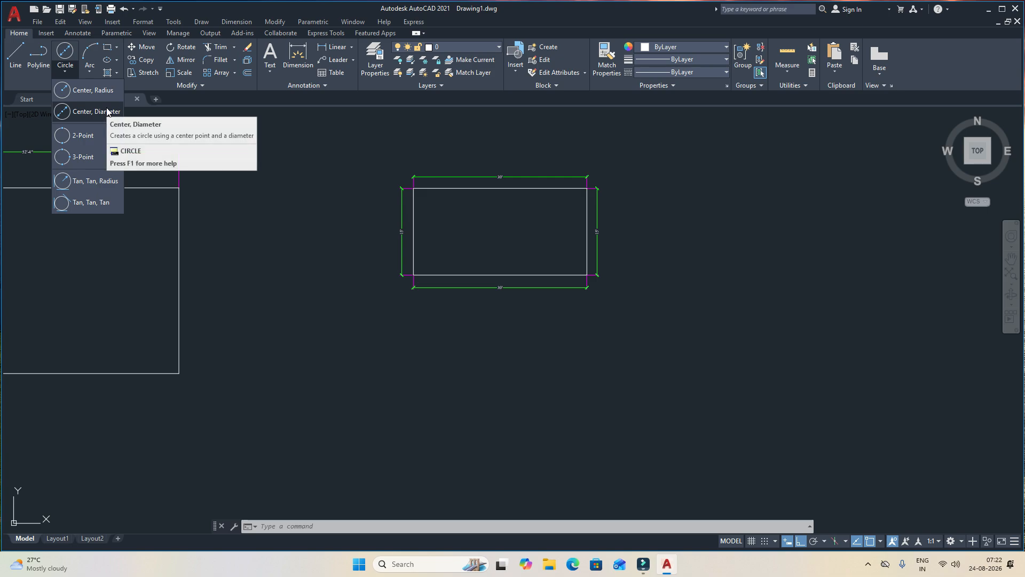
{"action": "left_click", "coordinate": [80, 135]}
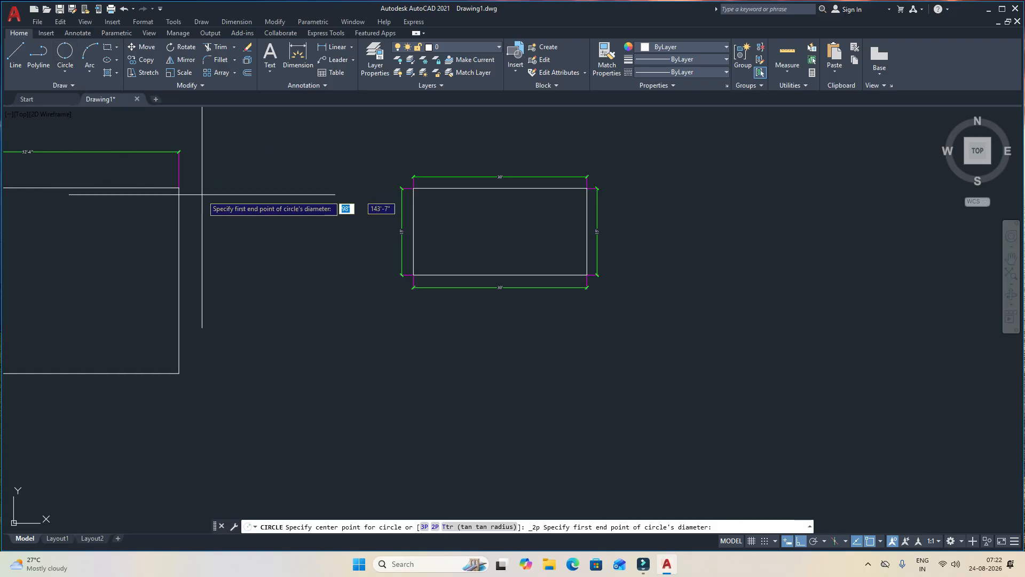
{"action": "left_click", "coordinate": [500, 187]}
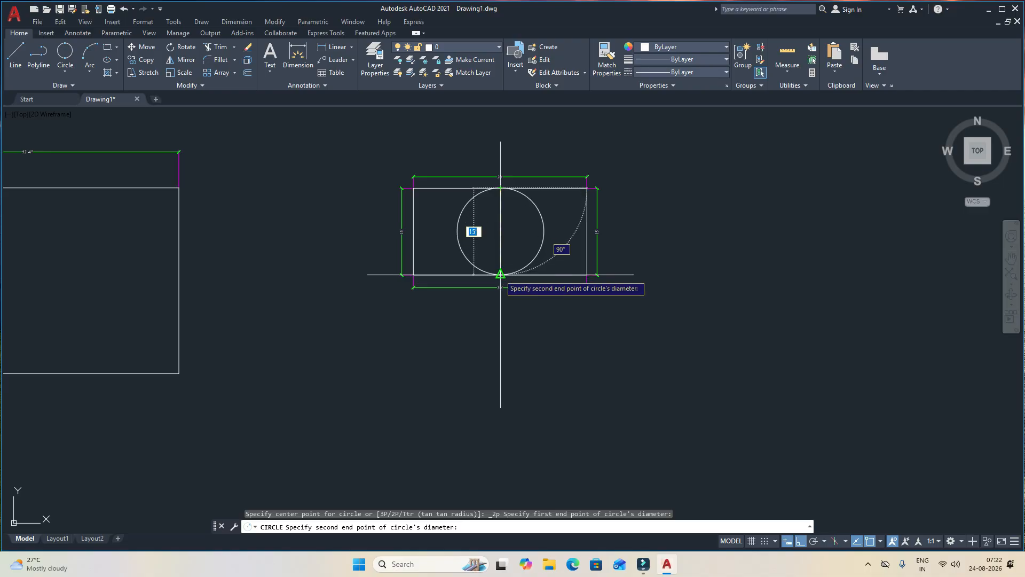
{"action": "left_click", "coordinate": [499, 275]}
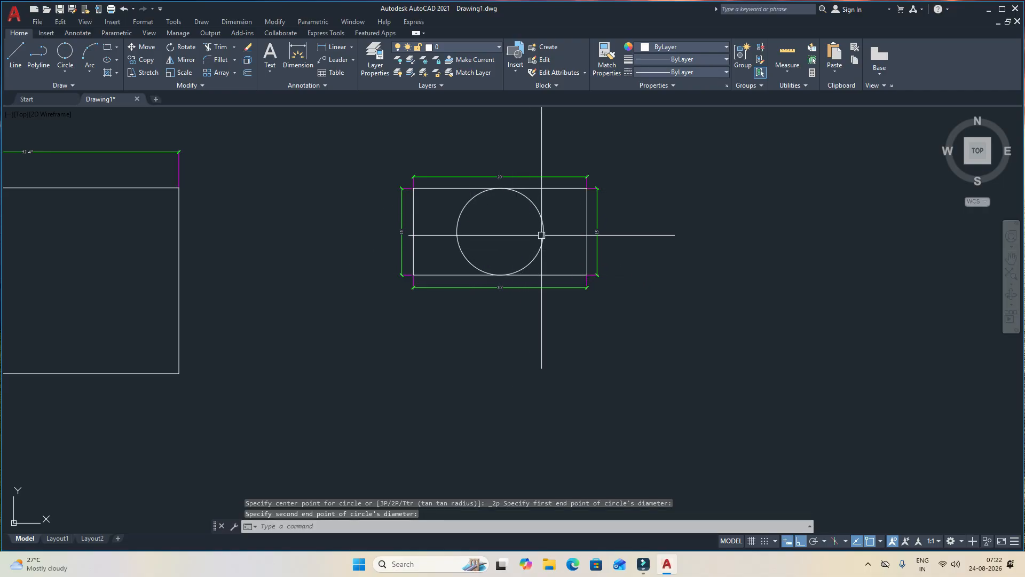
Step: Add a diameter dimension to the circle inside the rectangle, placing its text outside the circle at the upper right
{"action": "left_click", "coordinate": [236, 22]}
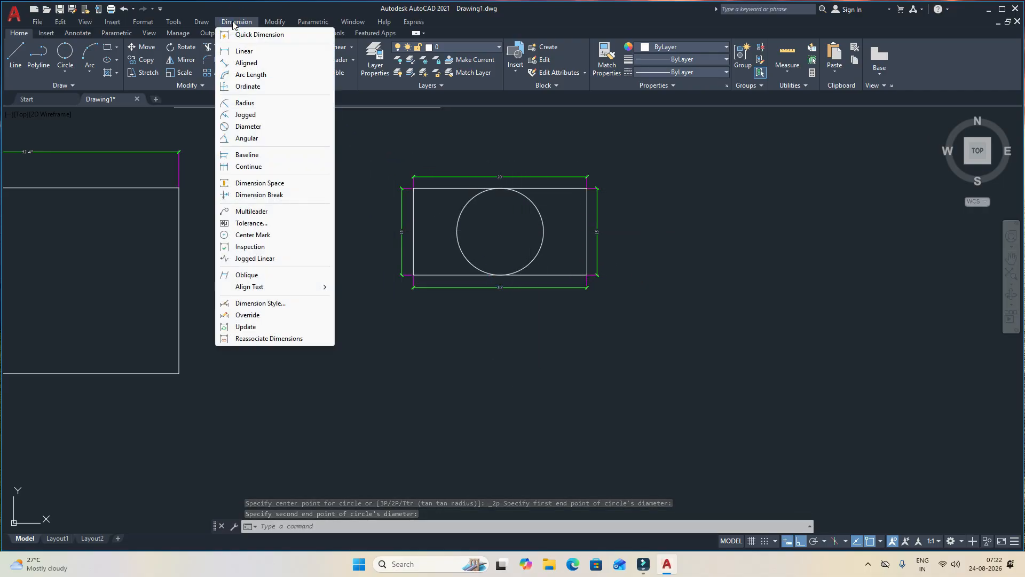
{"action": "left_click", "coordinate": [248, 127]}
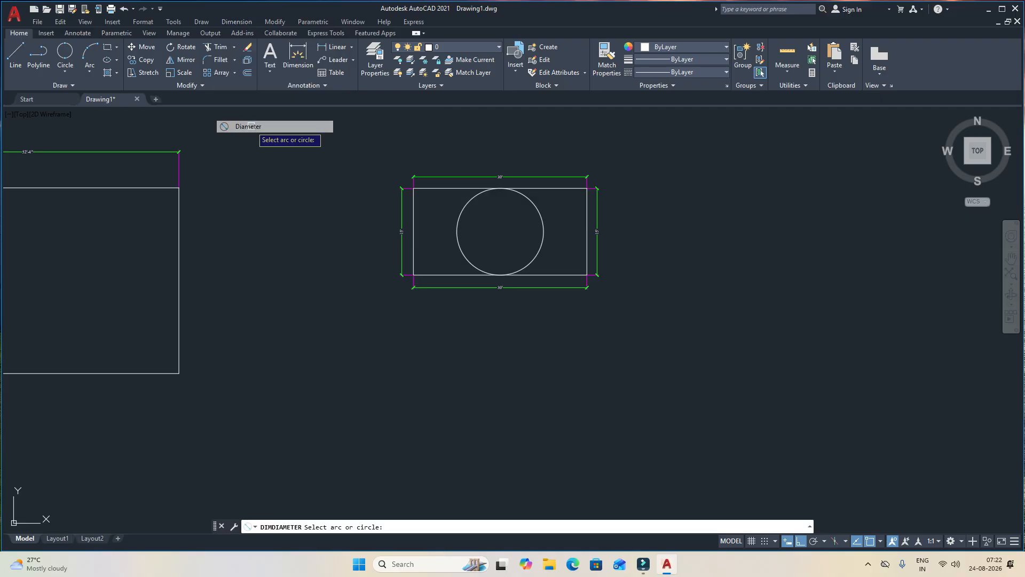
{"action": "scroll", "coordinate": [558, 223], "scroll_direction": "up", "scroll_amount": 4}
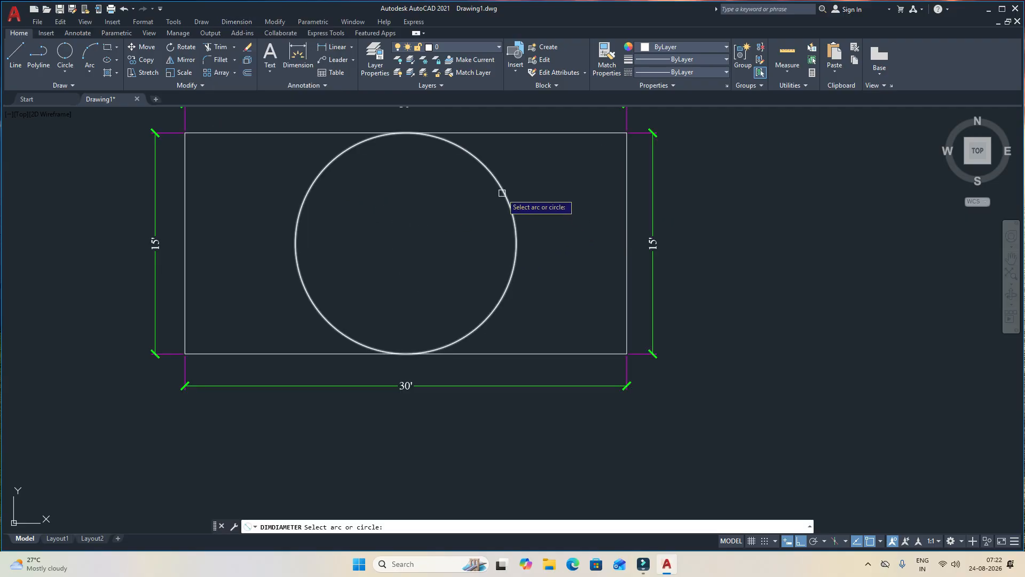
{"action": "left_click", "coordinate": [502, 189]}
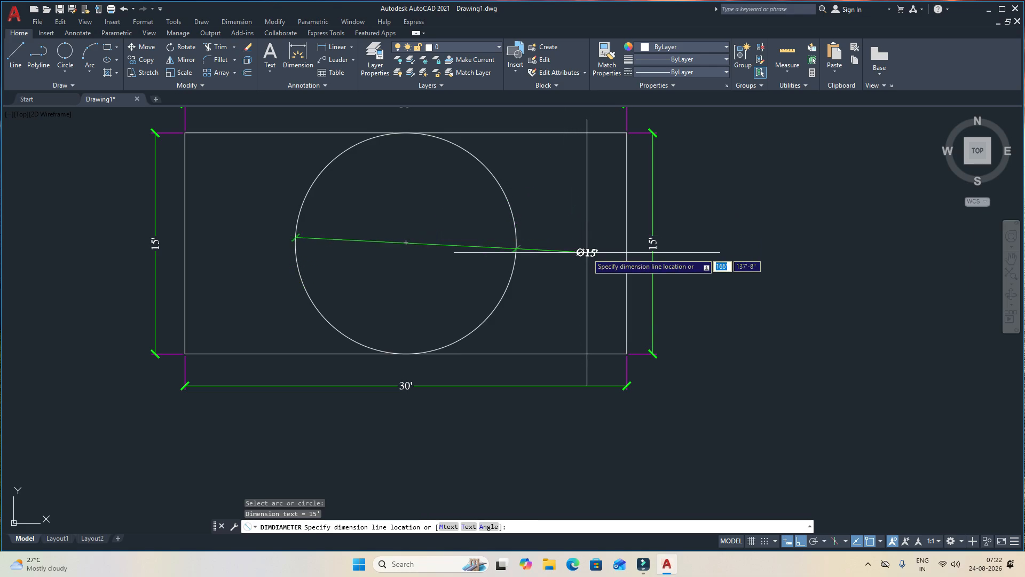
{"action": "left_click", "coordinate": [578, 188]}
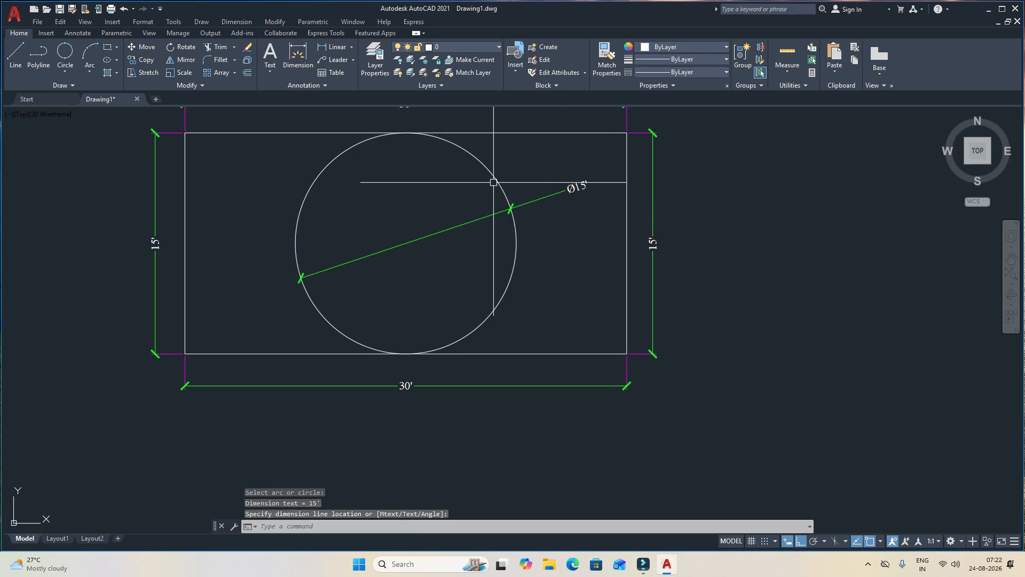
Step: Draw a 3-sided polygon right of the rectangle, circumscribed about a circle of about 8'-3" radius, with its vertical side on the right
{"action": "middle_click_drag", "start_coordinate": [577, 206], "coordinate": [576, 234]}
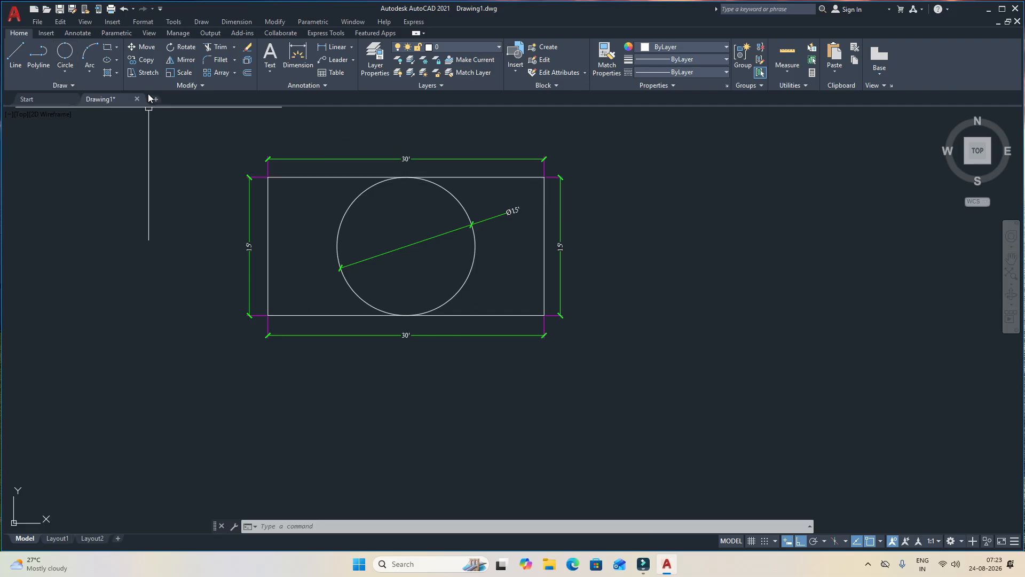
{"action": "left_click", "coordinate": [116, 48]}
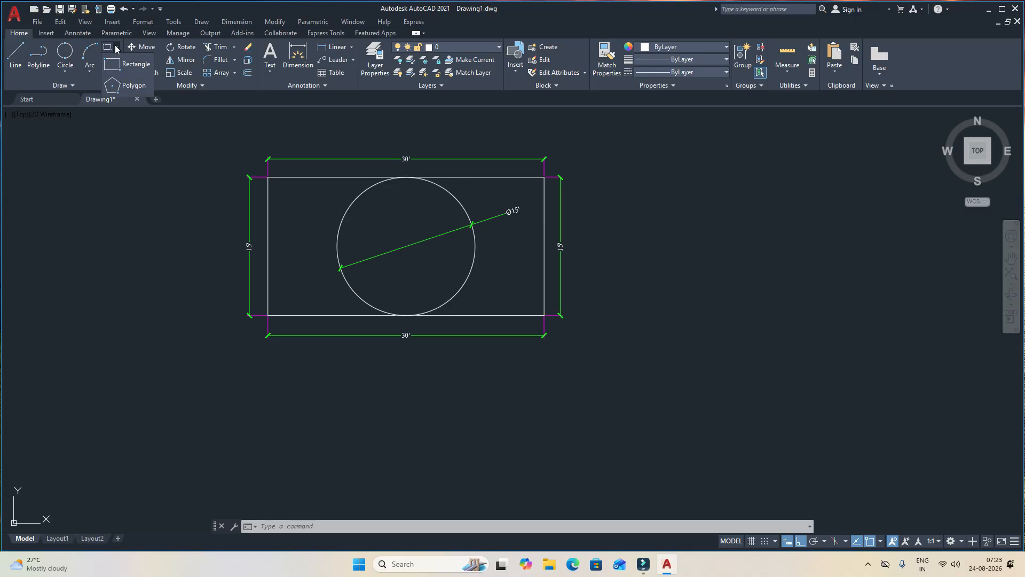
{"action": "left_click", "coordinate": [133, 85]}
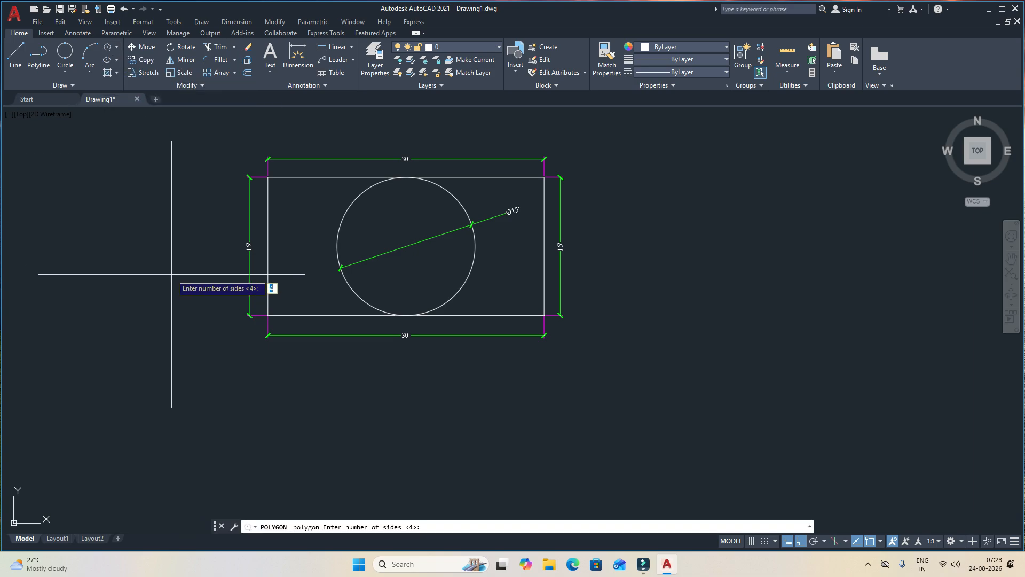
{"action": "scroll", "coordinate": [149, 308], "scroll_direction": "down", "scroll_amount": 2}
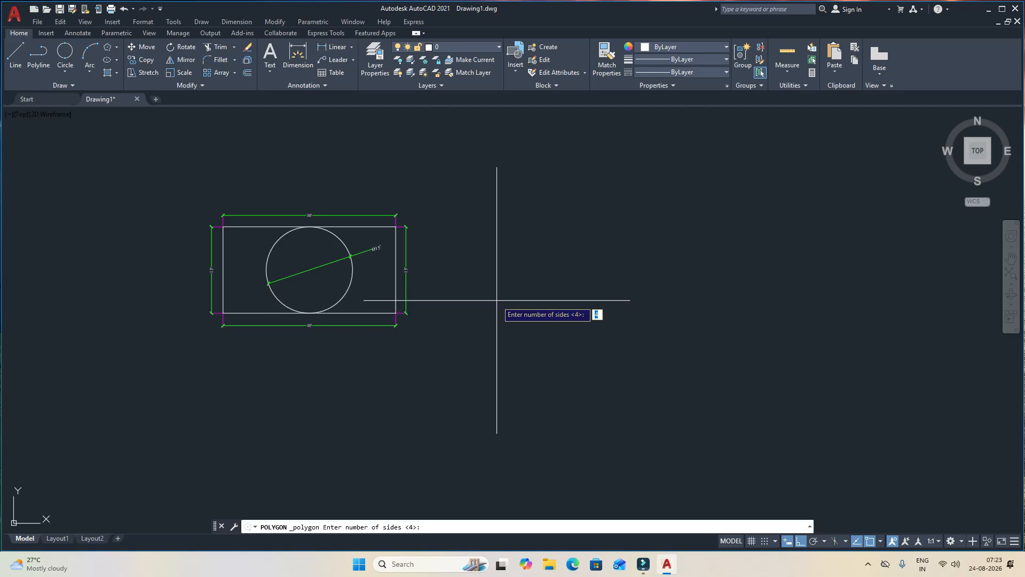
{"action": "key", "text": "Return"}
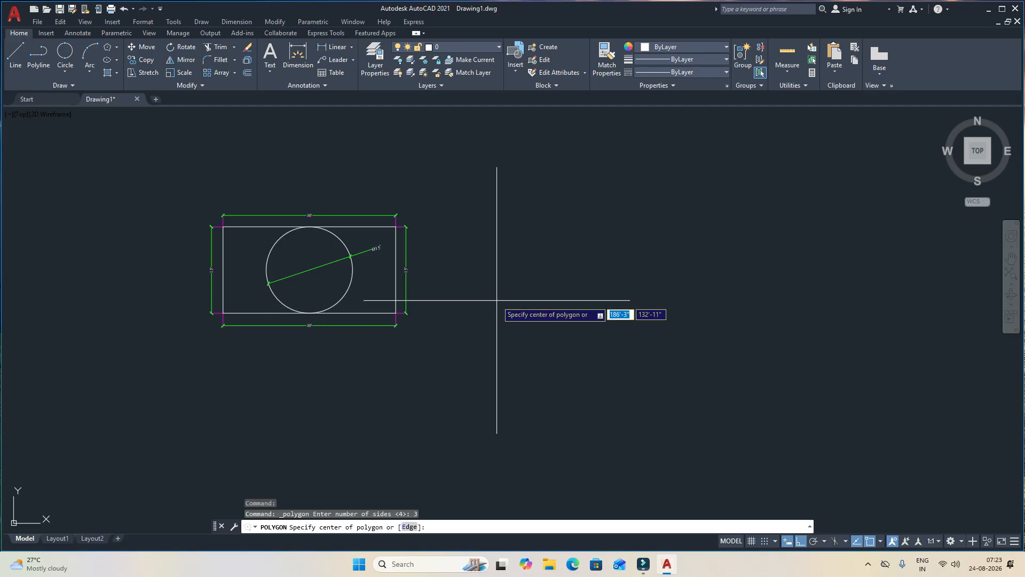
{"action": "left_click", "coordinate": [548, 204]}
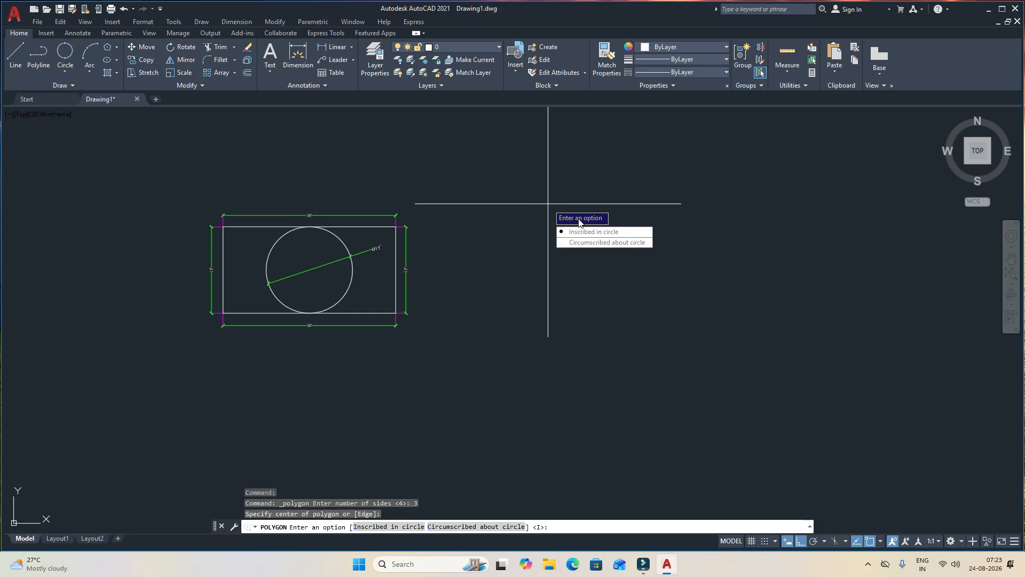
{"action": "left_click", "coordinate": [605, 242]}
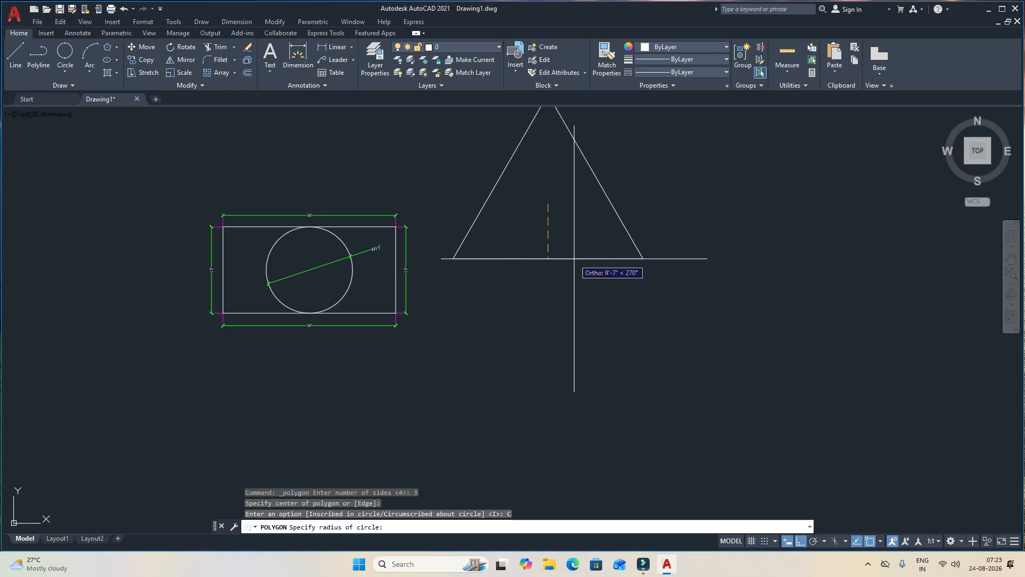
{"action": "scroll", "coordinate": [574, 258], "scroll_direction": "down", "scroll_amount": 2}
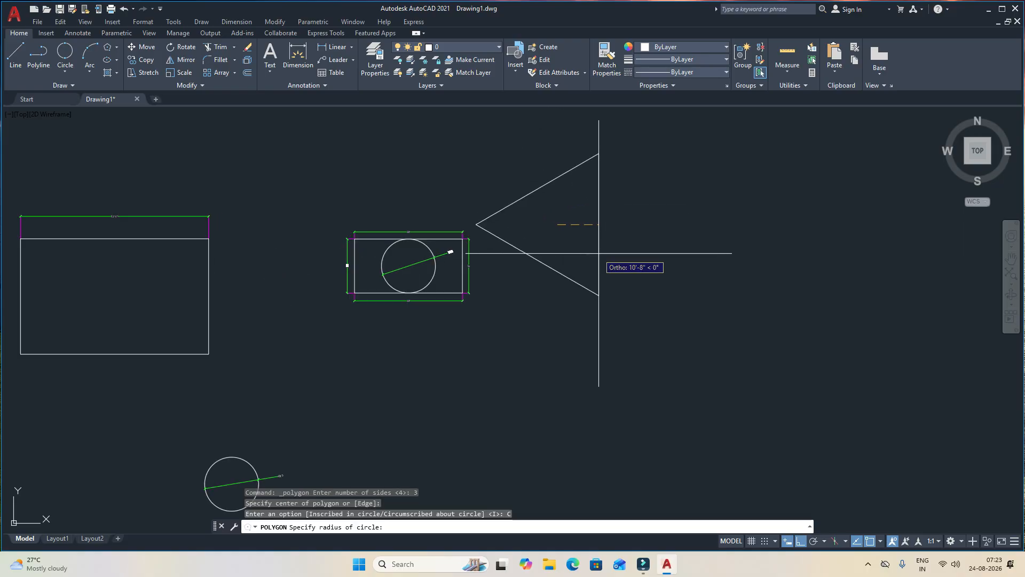
{"action": "left_click", "coordinate": [588, 218]}
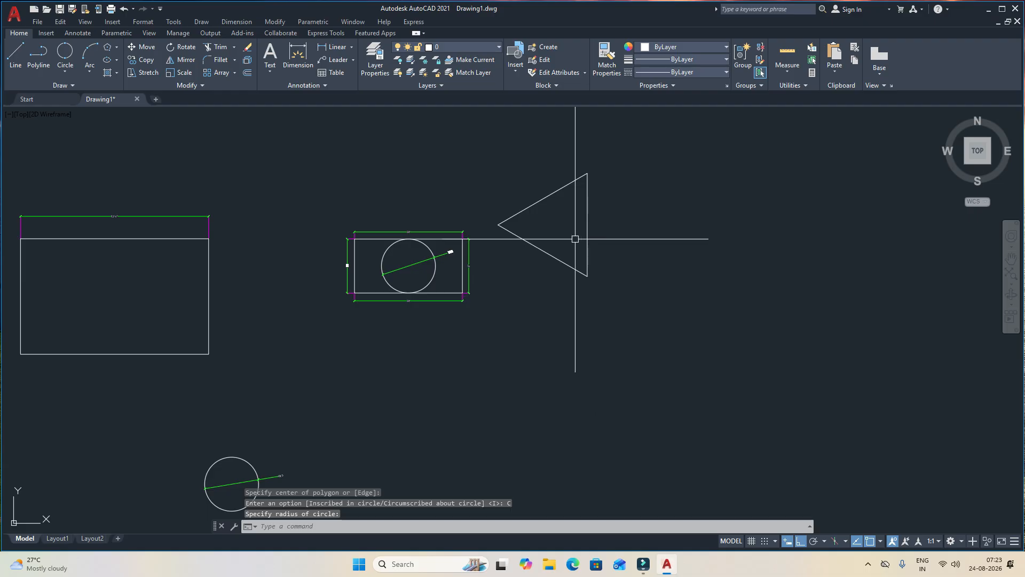
Step: Draw a 3-Point circle inside the triangle through the midpoints of its three sides
{"action": "middle_click_drag", "start_coordinate": [575, 236], "coordinate": [522, 300]}
{"action": "scroll", "coordinate": [482, 288], "scroll_direction": "up", "scroll_amount": 2}
{"action": "scroll", "coordinate": [482, 288], "scroll_direction": "up", "scroll_amount": 2}
{"action": "mouse_move", "coordinate": [541, 254]}
{"action": "middle_mouse_down"}
{"action": "mouse_move", "coordinate": [508, 282]}
{"action": "mouse_move", "coordinate": [491, 320]}
{"action": "middle_mouse_up"}
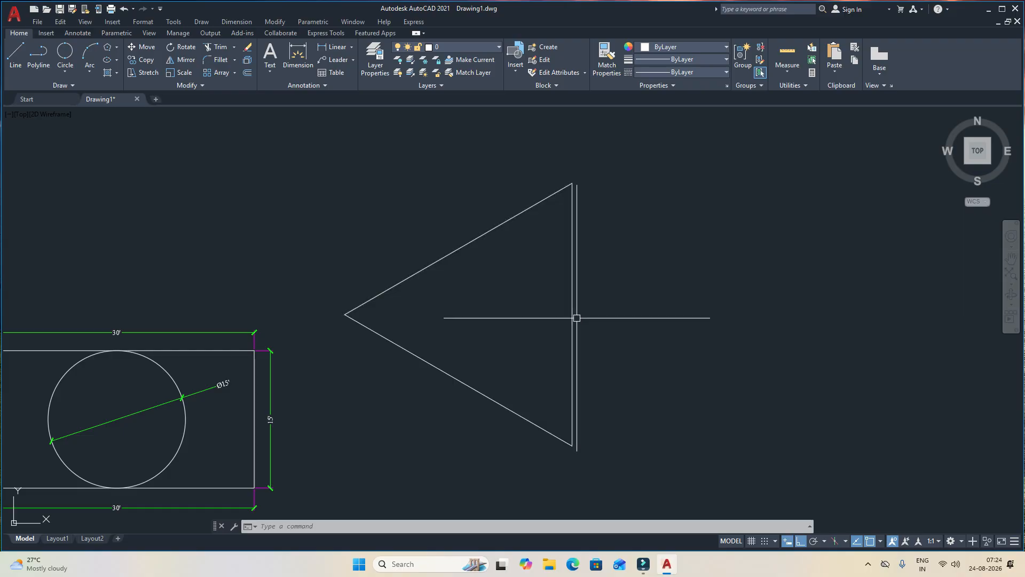
{"action": "left_click", "coordinate": [65, 73]}
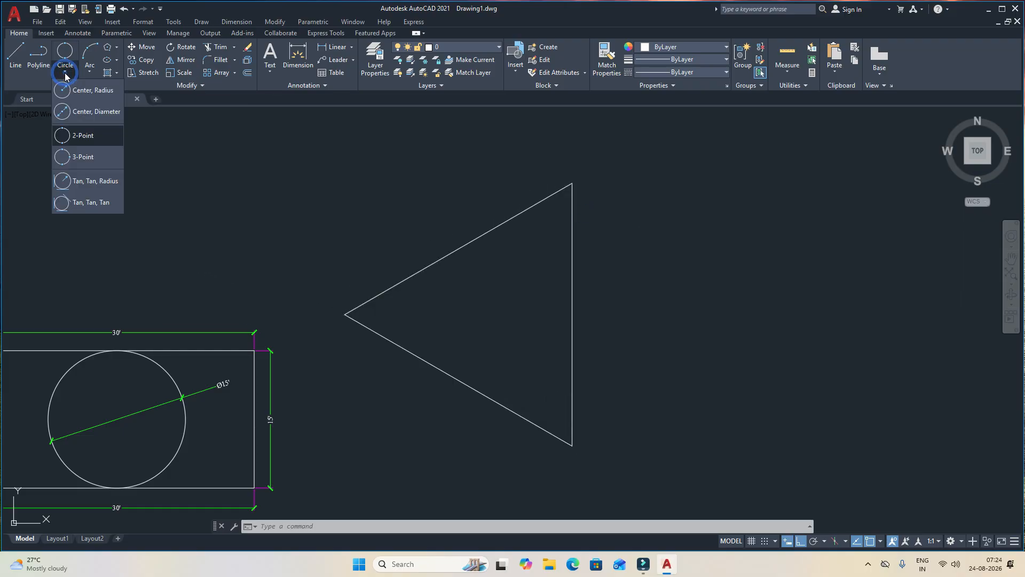
{"action": "left_click", "coordinate": [81, 157]}
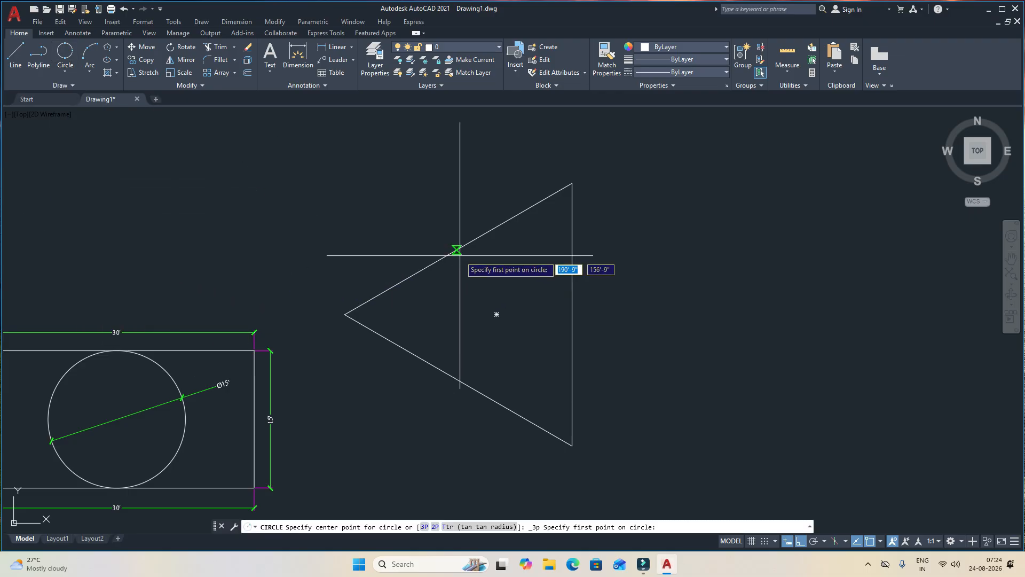
{"action": "left_click", "coordinate": [459, 249]}
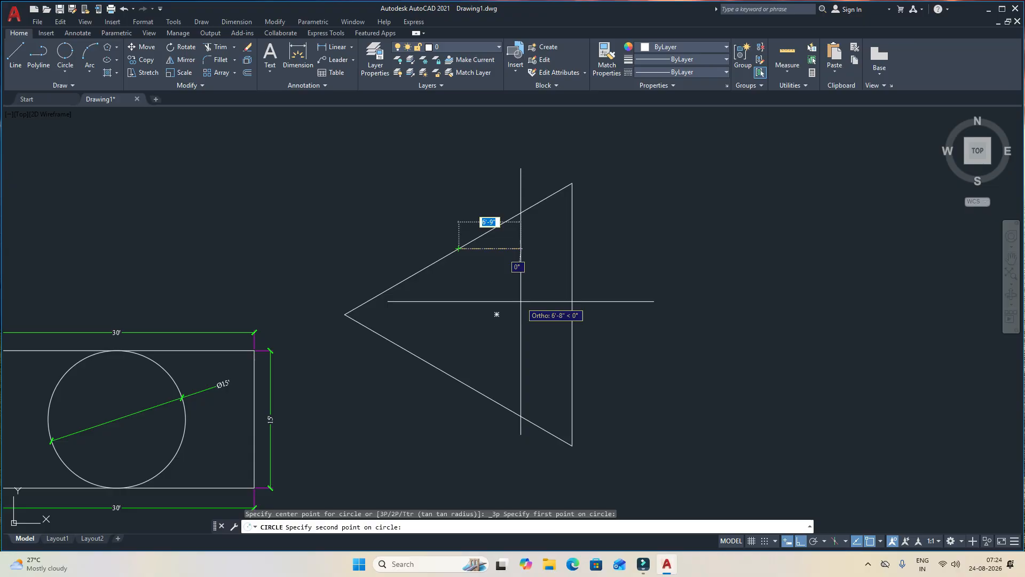
{"action": "left_click", "coordinate": [570, 314]}
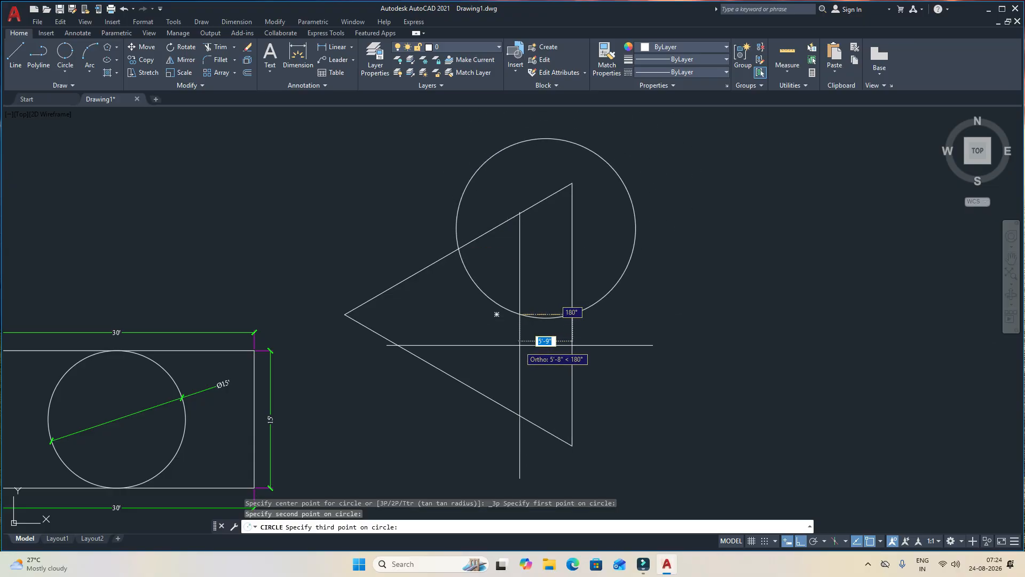
{"action": "left_click", "coordinate": [459, 378]}
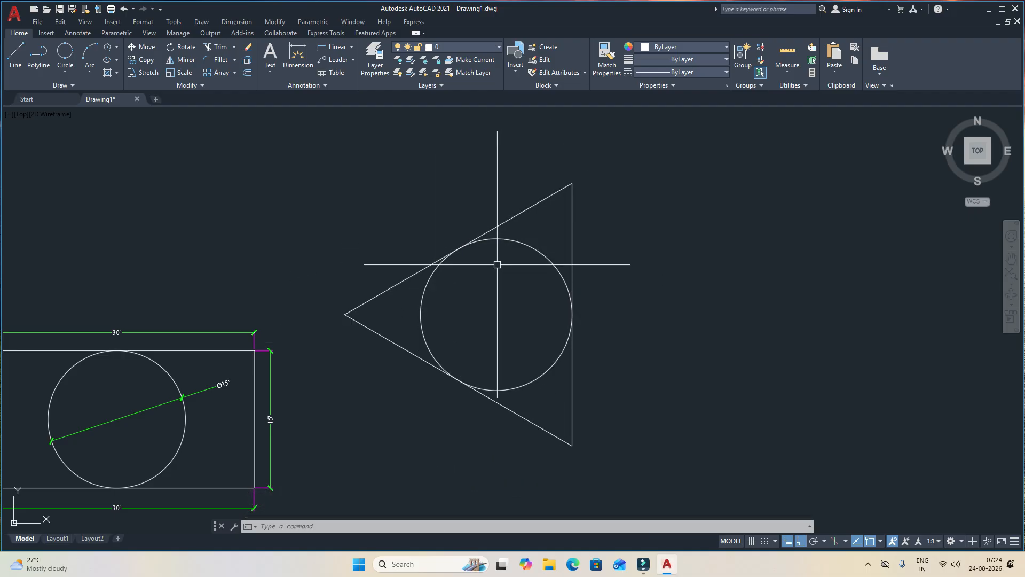
Step: Add a radius dimension to the circle inside the triangle, placing its text just outside the circle at the lower right
{"action": "left_click", "coordinate": [233, 23]}
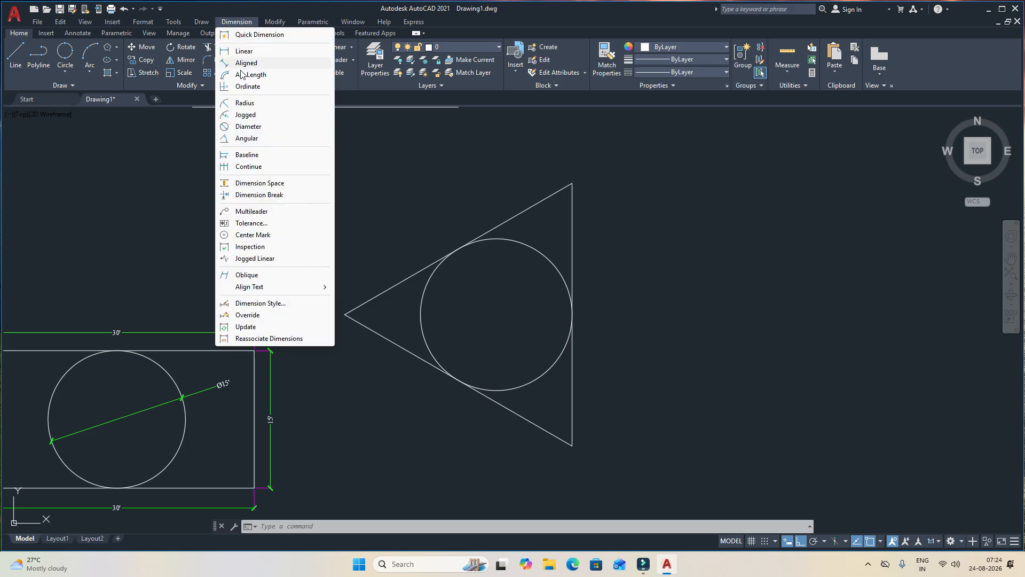
{"action": "left_click", "coordinate": [245, 104]}
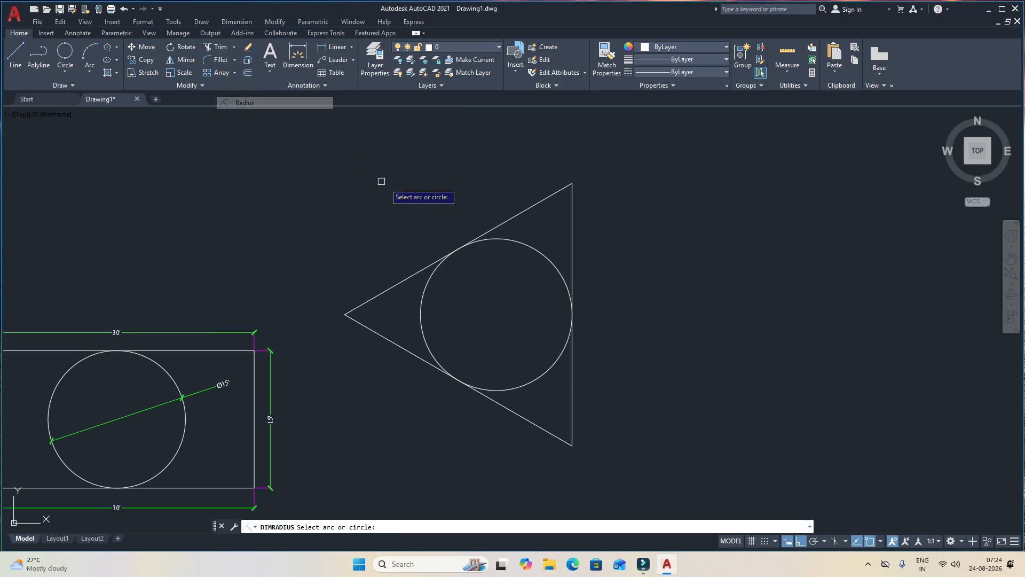
{"action": "left_click", "coordinate": [526, 248]}
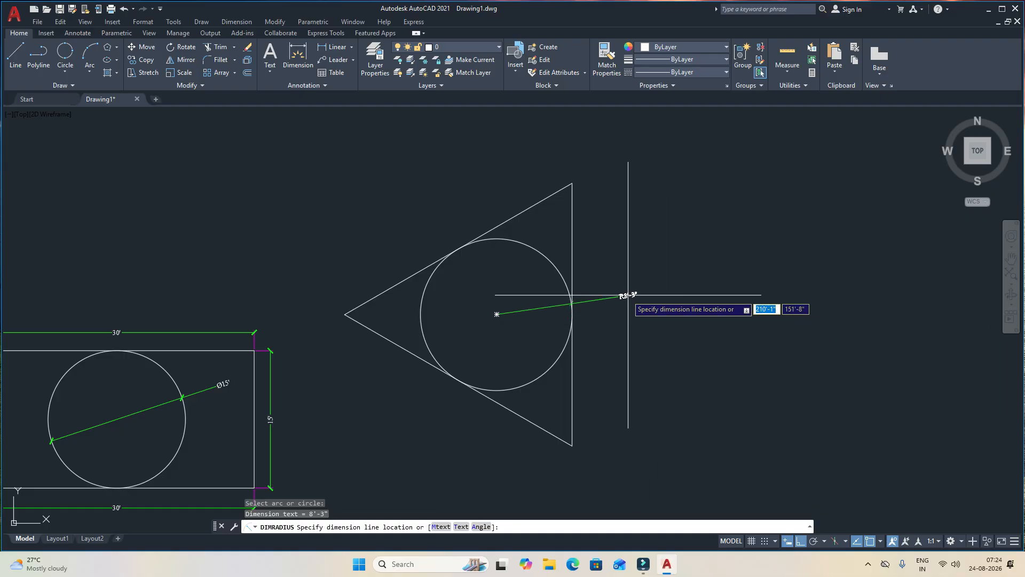
{"action": "left_click", "coordinate": [552, 398]}
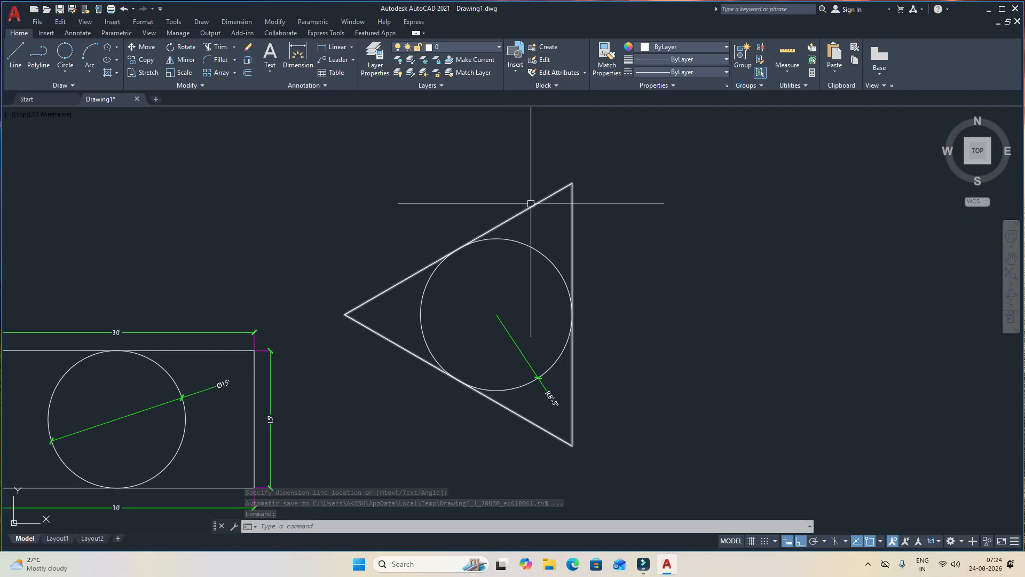
Step: Add an aligned dimension along the triangle's upper sloping side, placing the dimension line just outside the side
{"action": "middle_click_drag", "start_coordinate": [188, 345], "coordinate": [370, 284]}
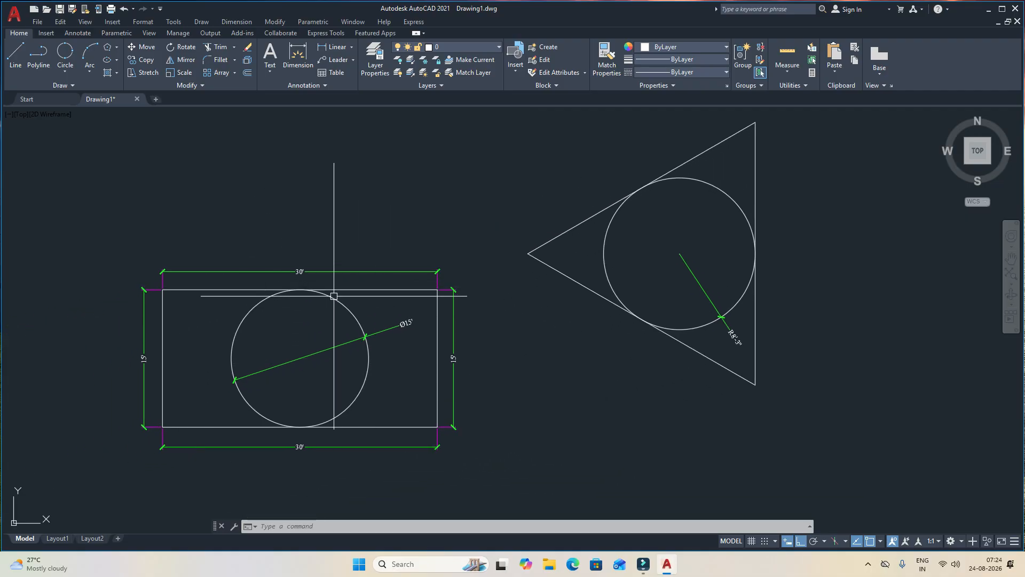
{"action": "middle_click_drag", "start_coordinate": [689, 278], "coordinate": [541, 356]}
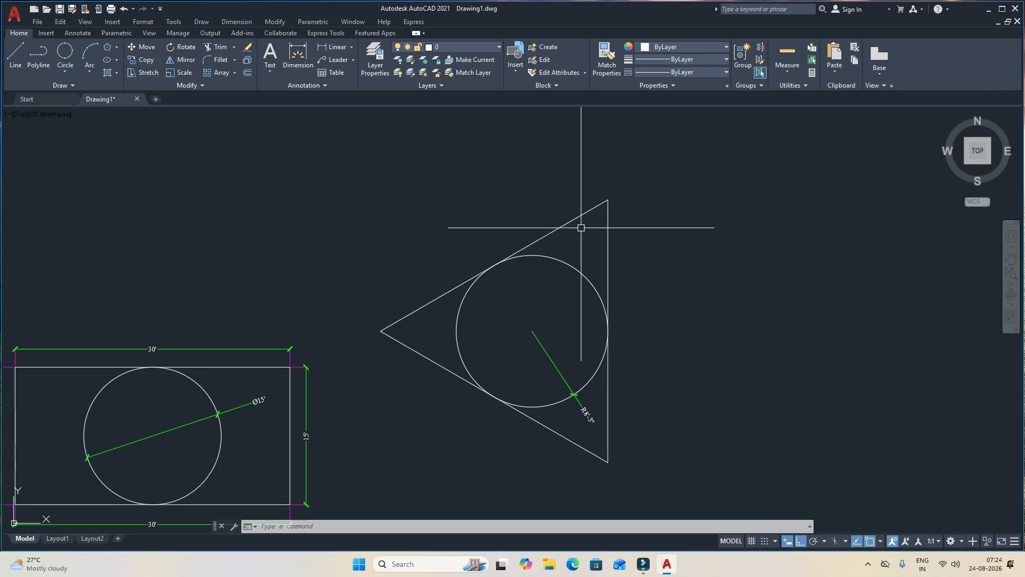
{"action": "left_click", "coordinate": [235, 22]}
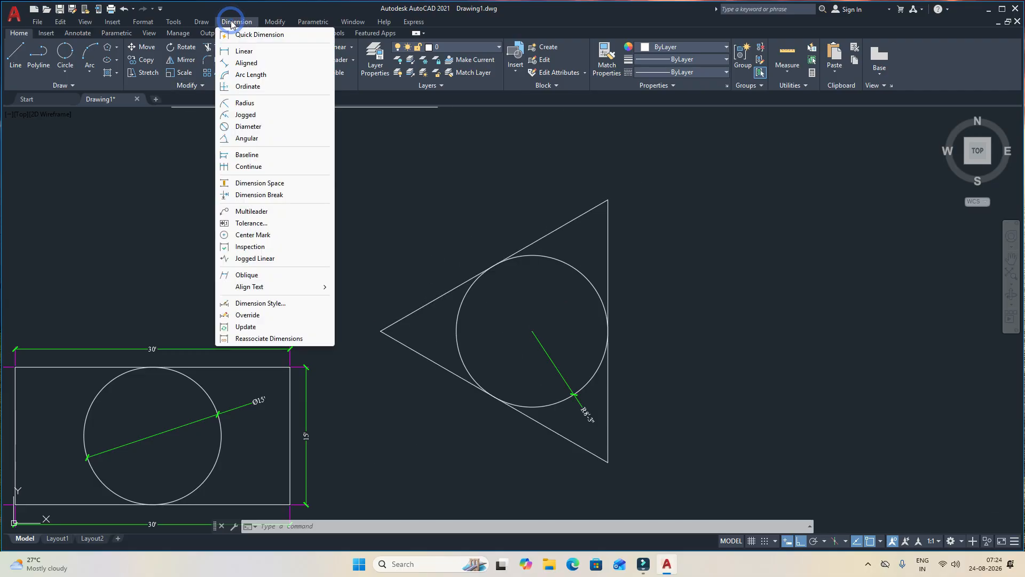
{"action": "left_click", "coordinate": [247, 63]}
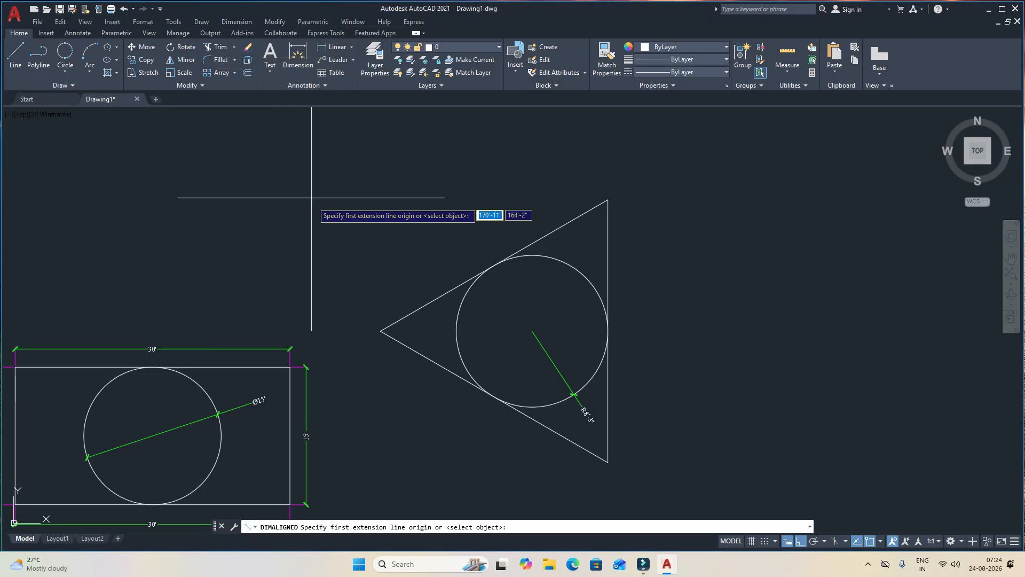
{"action": "left_click", "coordinate": [380, 331]}
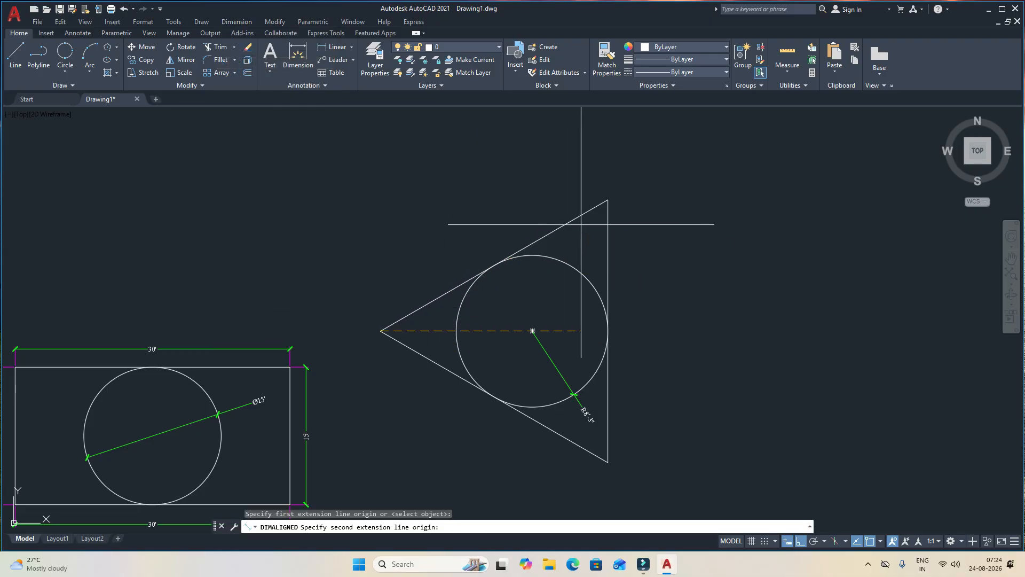
{"action": "left_click", "coordinate": [607, 200]}
{"action": "left_click", "coordinate": [525, 205]}
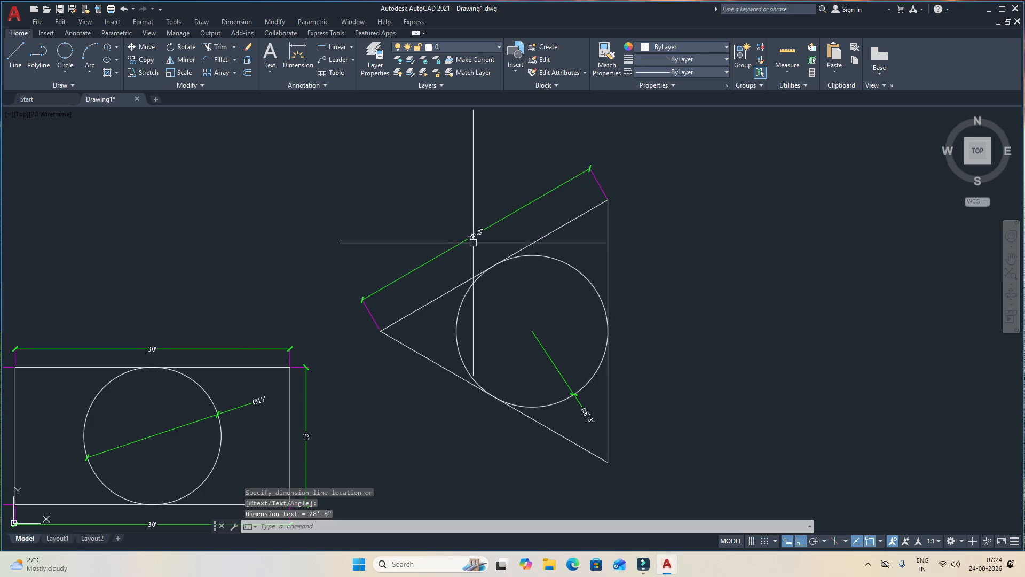
{"action": "scroll", "coordinate": [473, 242], "scroll_direction": "up", "scroll_amount": 4}
{"action": "scroll", "coordinate": [474, 240], "scroll_direction": "down", "scroll_amount": 4}
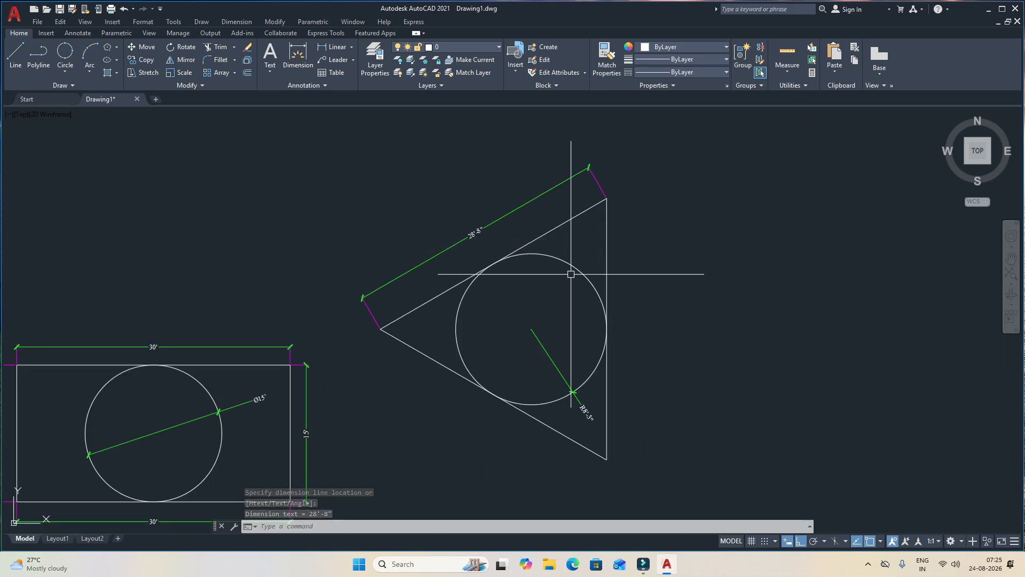
Step: Add a horizontal linear dimension from the triangle's left vertex to its upper-right vertex, placed above the triangle
{"action": "left_click", "coordinate": [236, 23]}
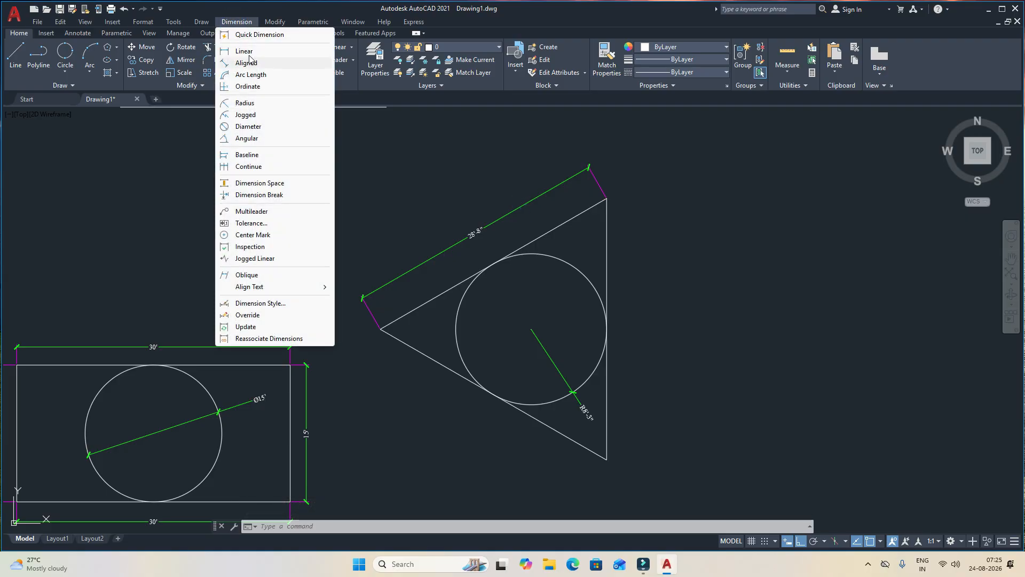
{"action": "left_click", "coordinate": [247, 52]}
{"action": "left_click", "coordinate": [381, 328]}
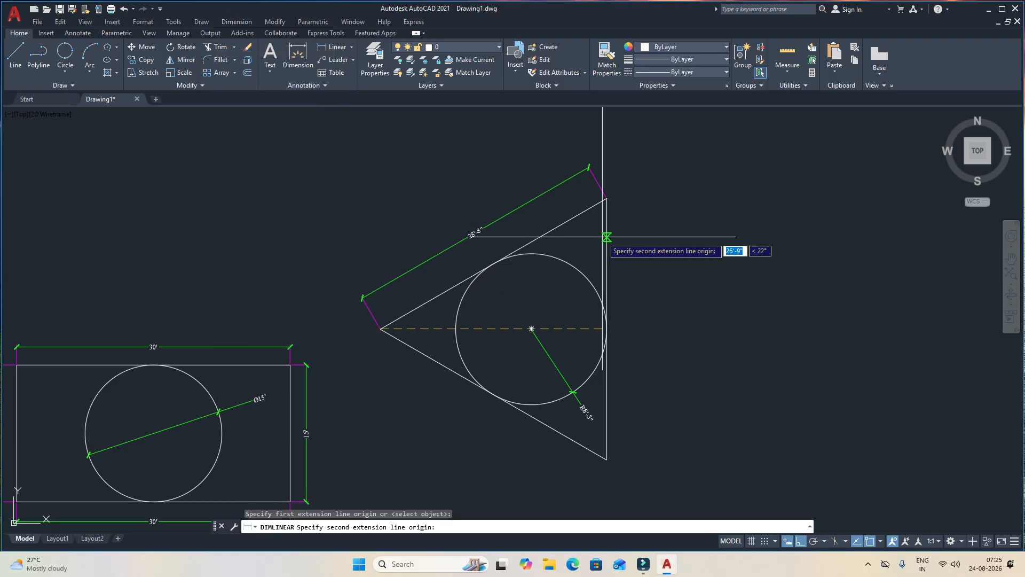
{"action": "left_click", "coordinate": [607, 199]}
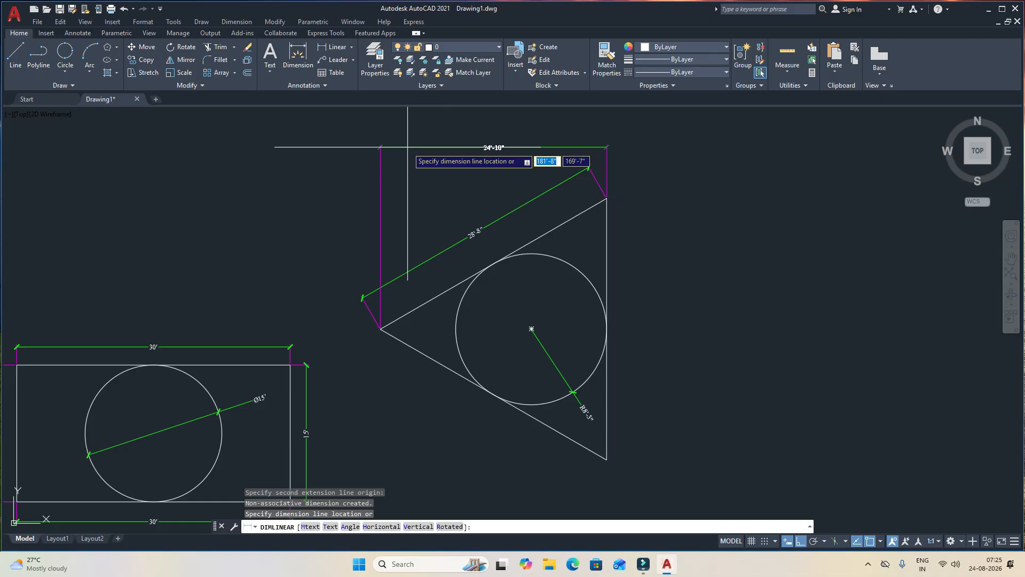
{"action": "middle_click_drag", "start_coordinate": [410, 140], "coordinate": [404, 172]}
{"action": "left_click", "coordinate": [404, 172]}
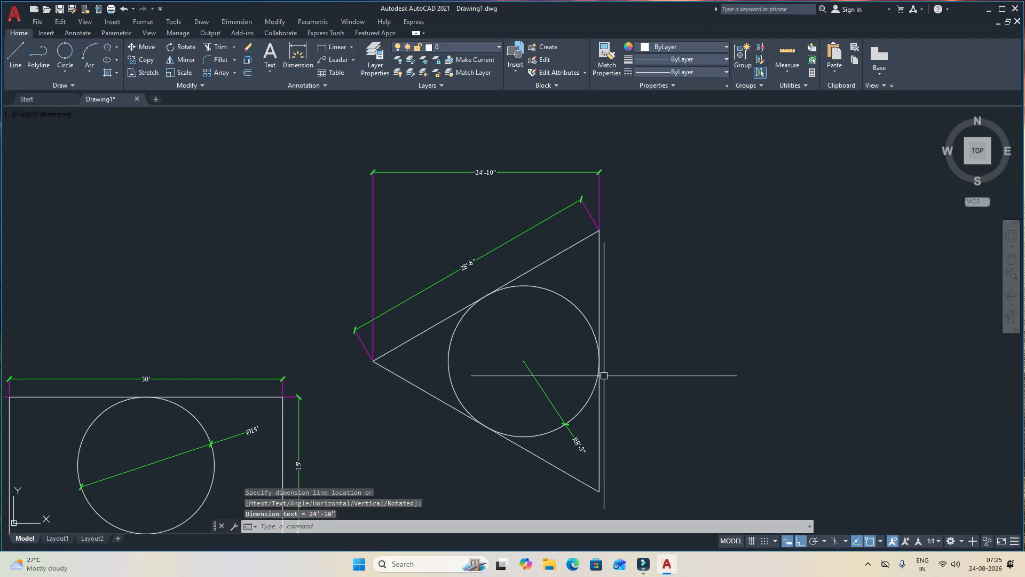
{"action": "scroll", "coordinate": [473, 168], "scroll_direction": "up", "scroll_amount": 4}
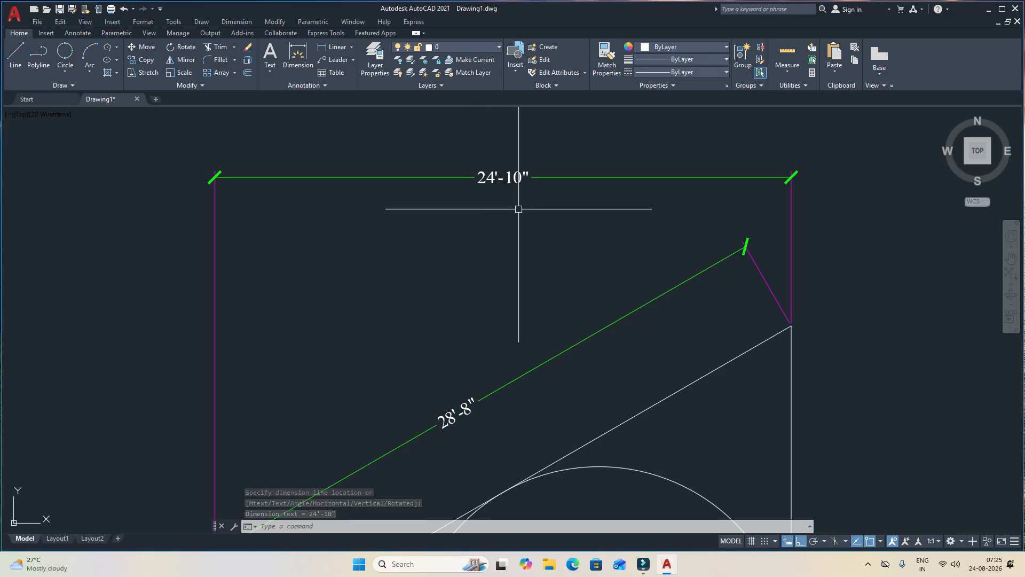
{"action": "scroll", "coordinate": [475, 192], "scroll_direction": "down", "scroll_amount": 4}
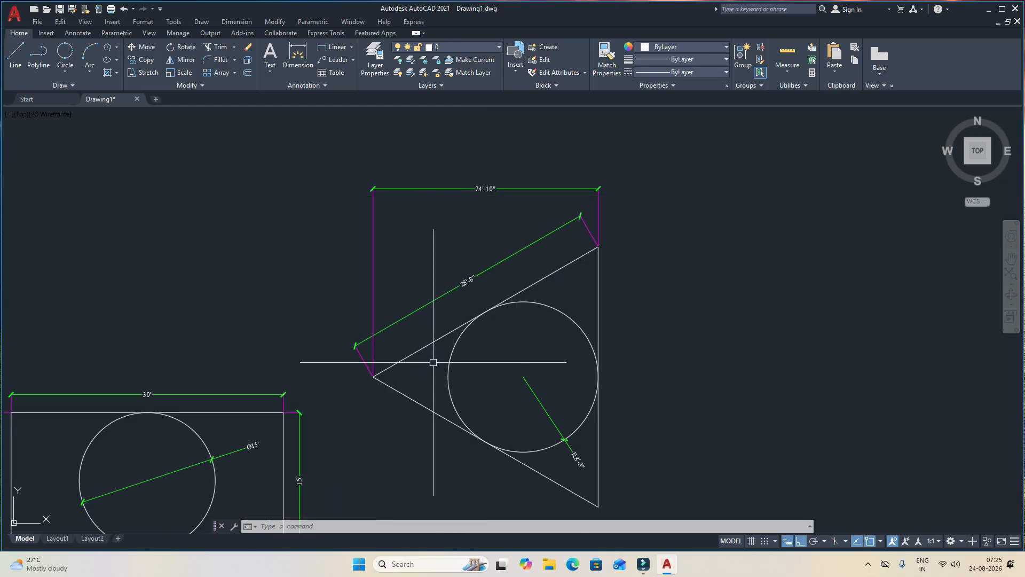
Step: Add an aligned dimension along the triangle's lower sloping side, placing the dimension line just outside the side
{"action": "middle_click_drag", "start_coordinate": [434, 417], "coordinate": [419, 361]}
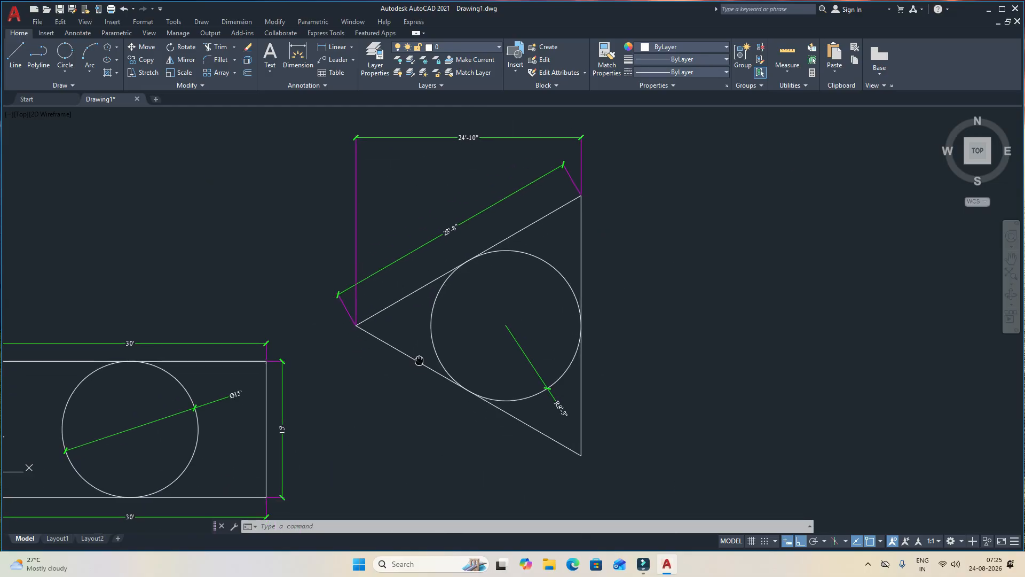
{"action": "left_click", "coordinate": [236, 22]}
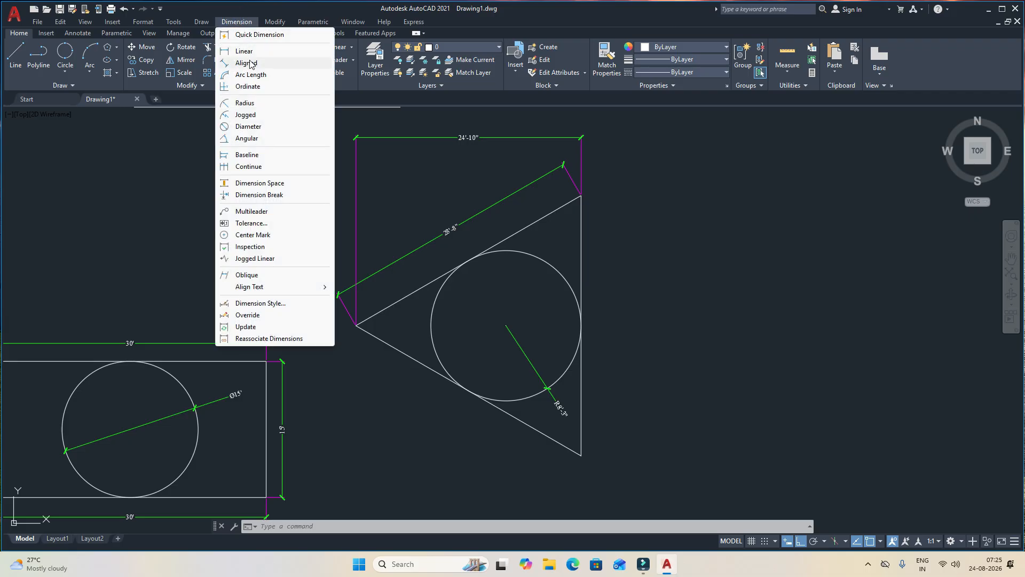
{"action": "left_click", "coordinate": [246, 63]}
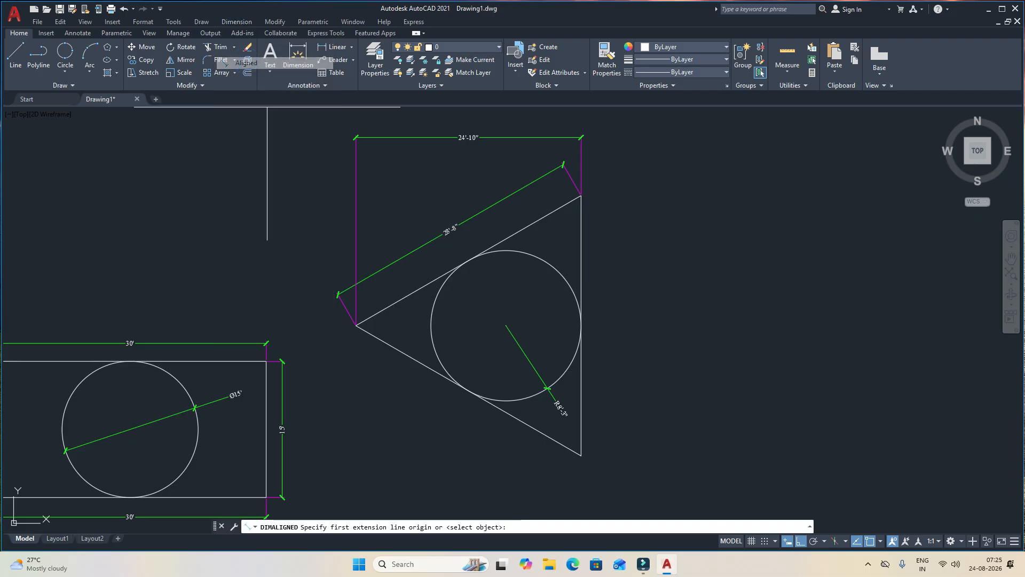
{"action": "left_click", "coordinate": [356, 325]}
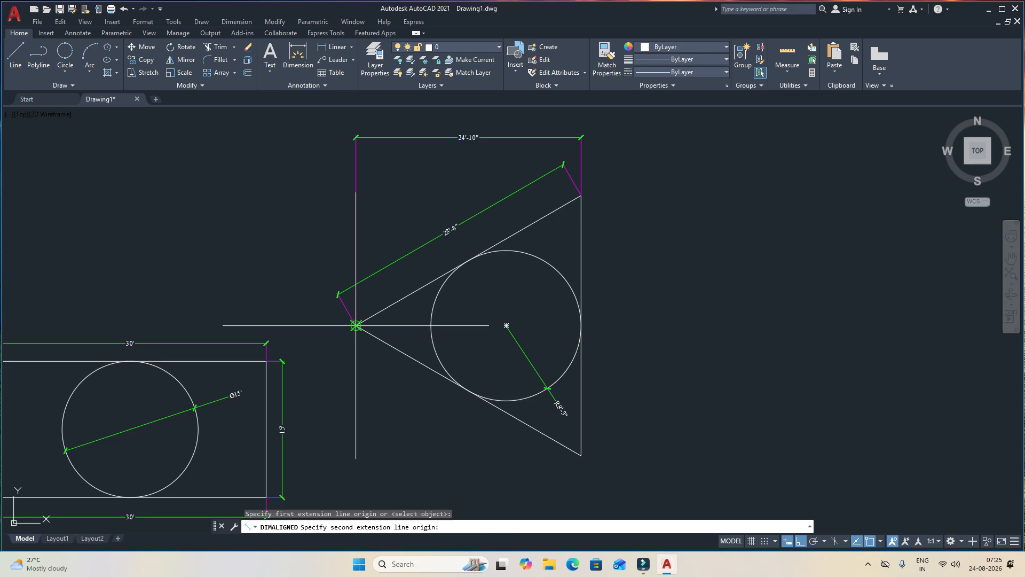
{"action": "left_click", "coordinate": [581, 455]}
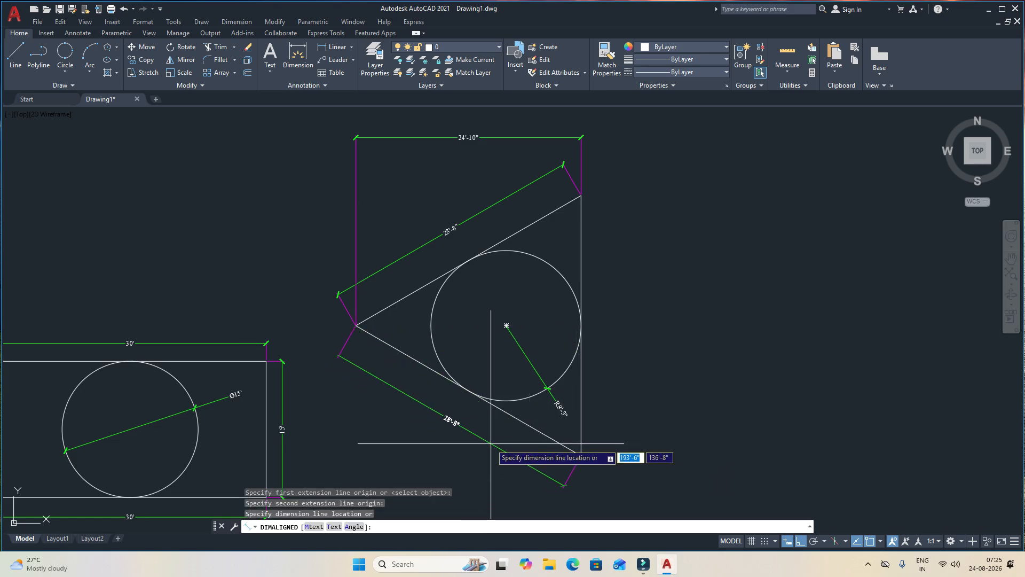
{"action": "left_click", "coordinate": [507, 453]}
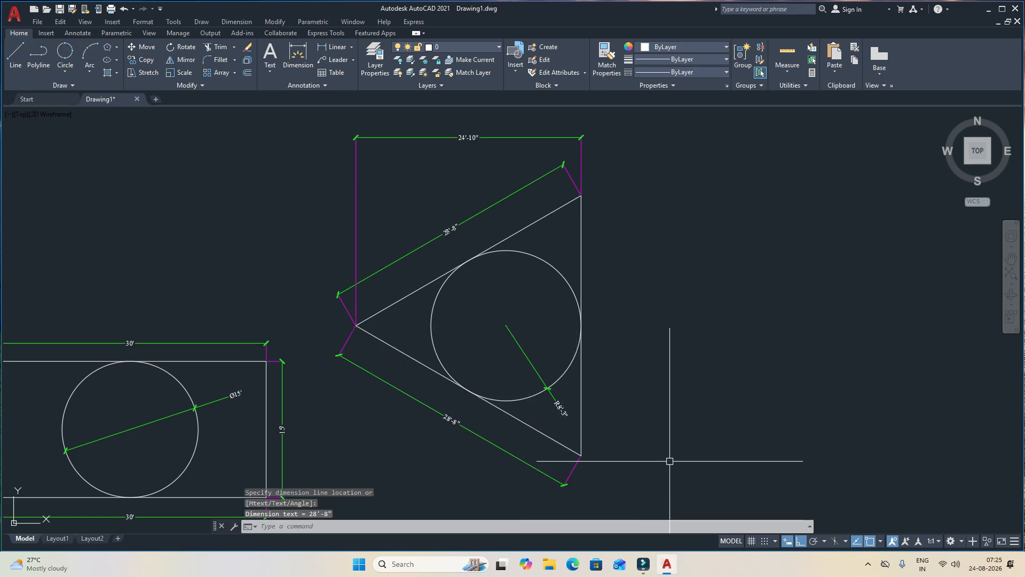
Step: Turn Ortho mode off and add an aligned dimension to the triangle's vertical side, placed just to its right
{"action": "key", "text": "F8"}
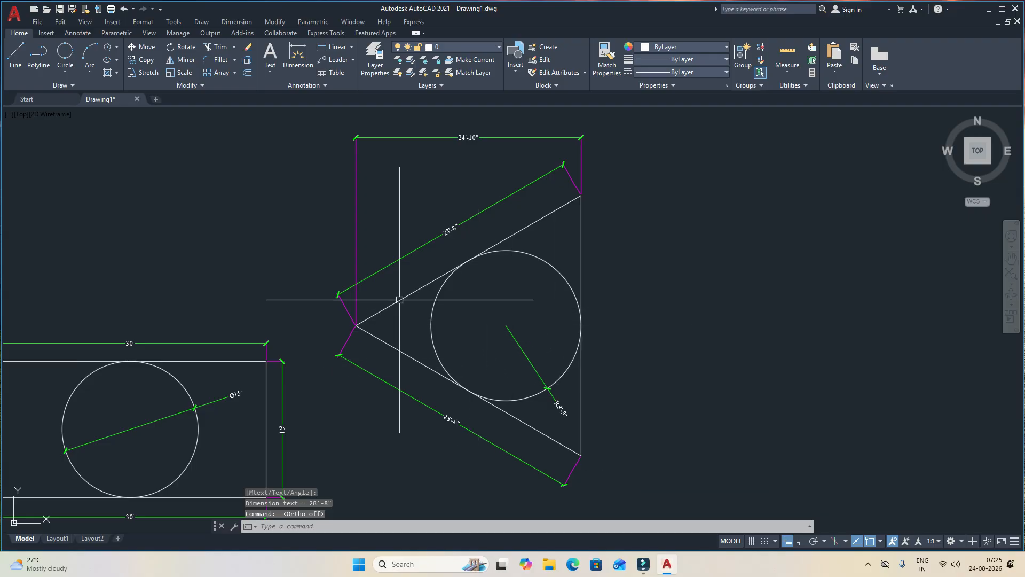
{"action": "left_click", "coordinate": [237, 21]}
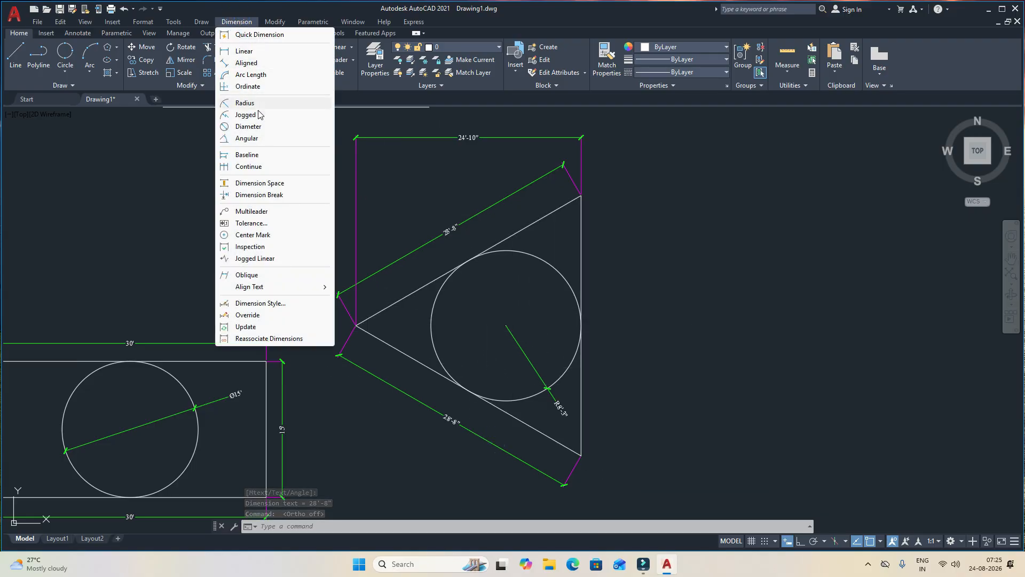
{"action": "left_click", "coordinate": [246, 62]}
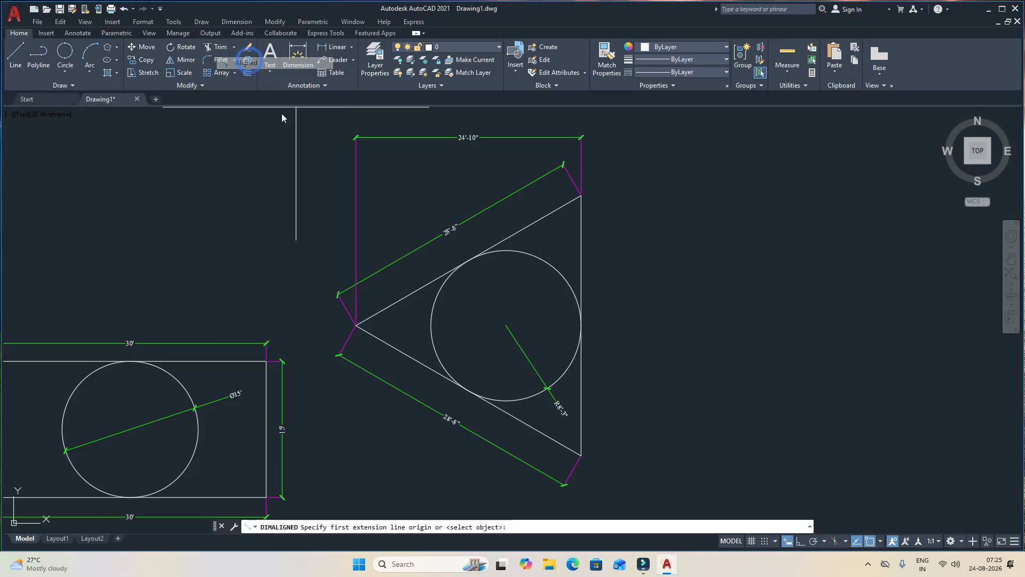
{"action": "middle_click_drag", "start_coordinate": [420, 294], "coordinate": [456, 263]}
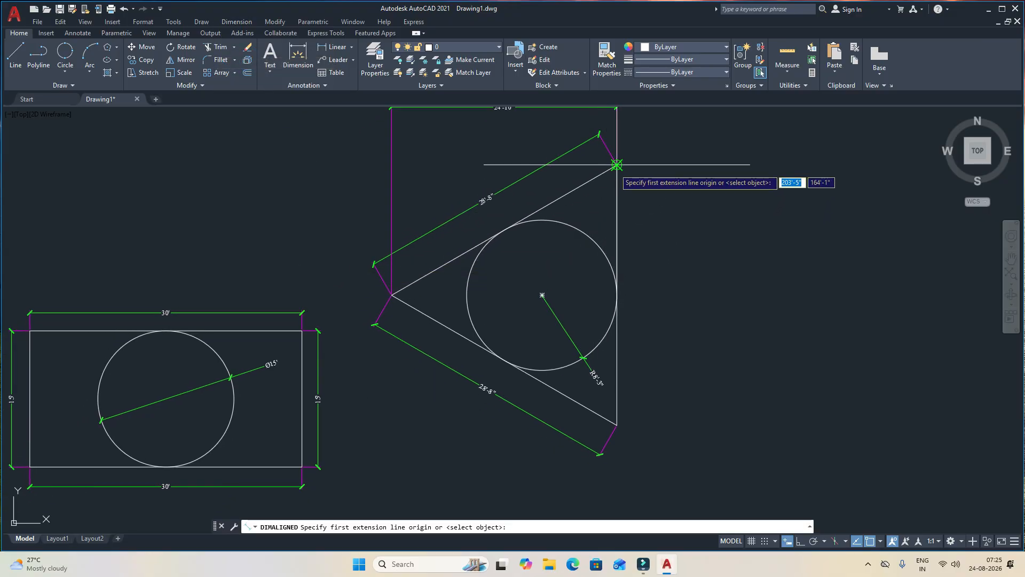
{"action": "left_click", "coordinate": [617, 165]}
{"action": "left_click", "coordinate": [617, 424]}
{"action": "left_click", "coordinate": [643, 339]}
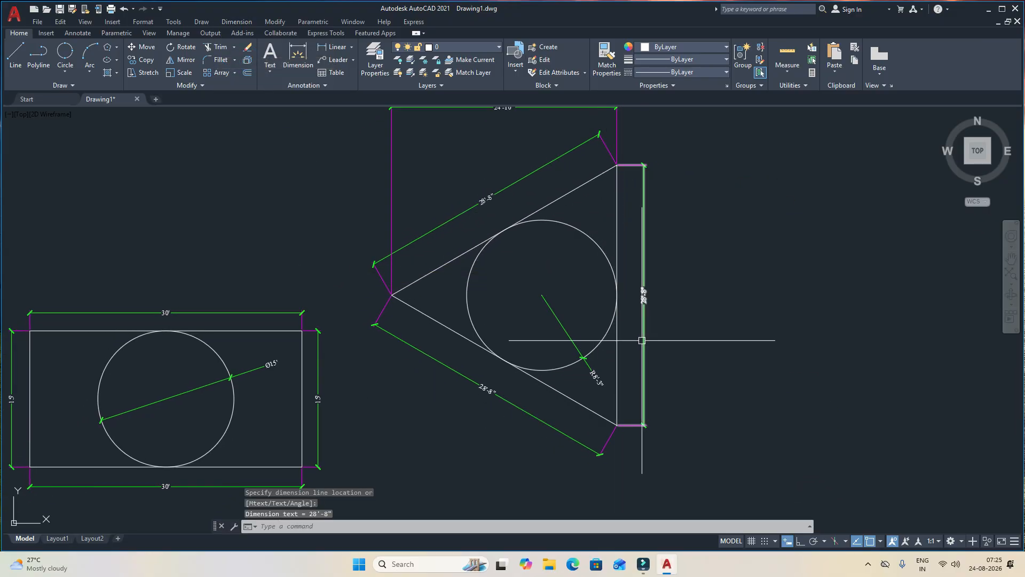
{"action": "scroll", "coordinate": [642, 303], "scroll_direction": "up", "scroll_amount": 4}
{"action": "scroll", "coordinate": [575, 272], "scroll_direction": "down", "scroll_amount": 4}
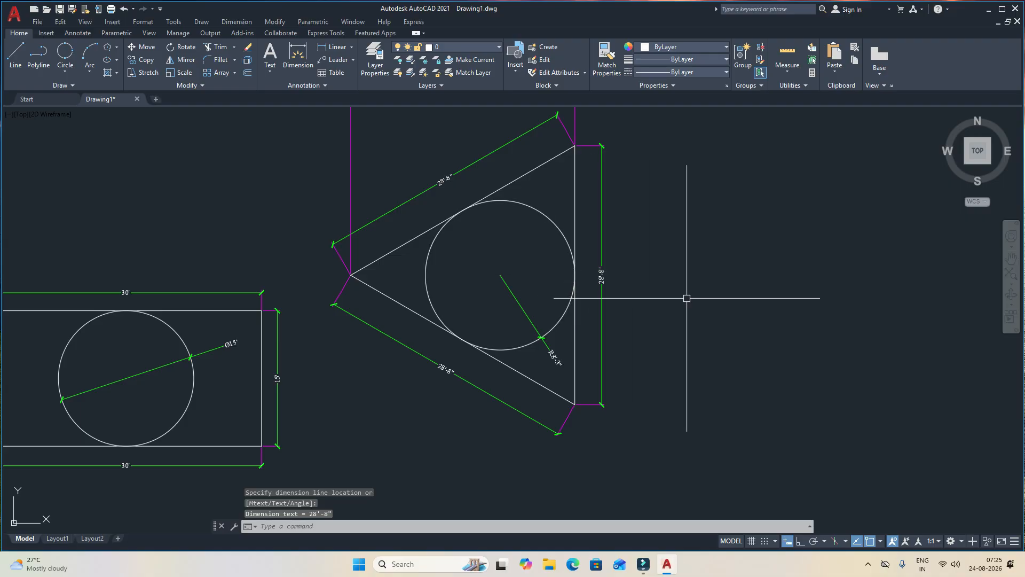
Step: Delete the horizontal linear dimension above the triangle
{"action": "middle_click_drag", "start_coordinate": [687, 298], "coordinate": [662, 334]}
{"action": "middle_click_drag", "start_coordinate": [556, 319], "coordinate": [567, 374]}
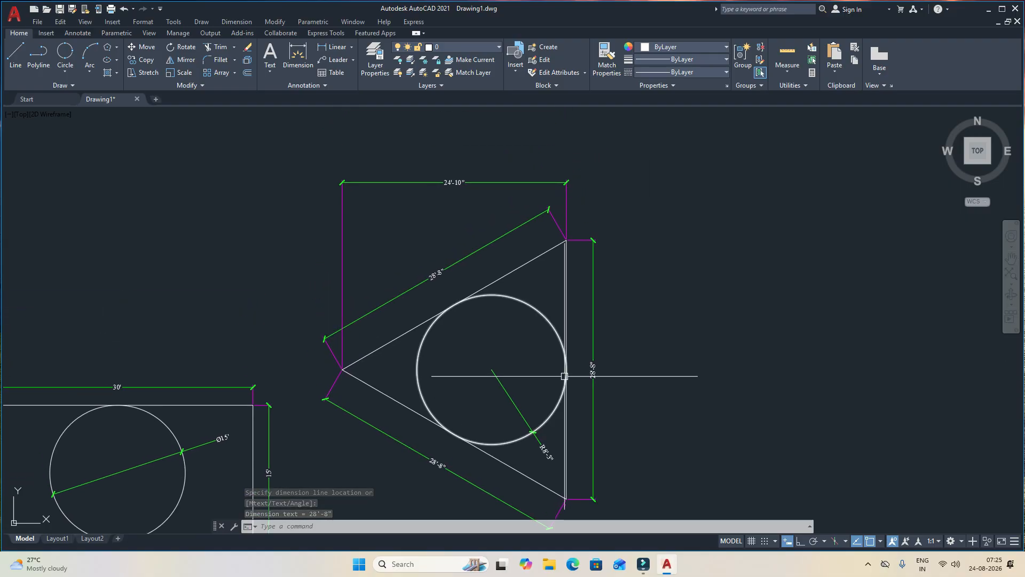
{"action": "left_click", "coordinate": [441, 208]}
{"action": "left_click", "coordinate": [302, 164]}
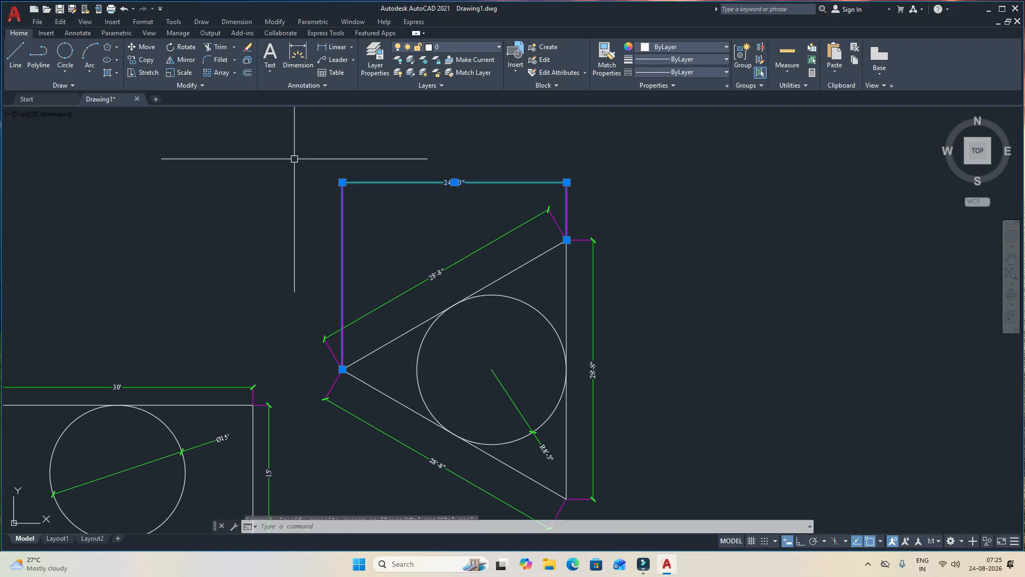
{"action": "key", "text": "Delete"}
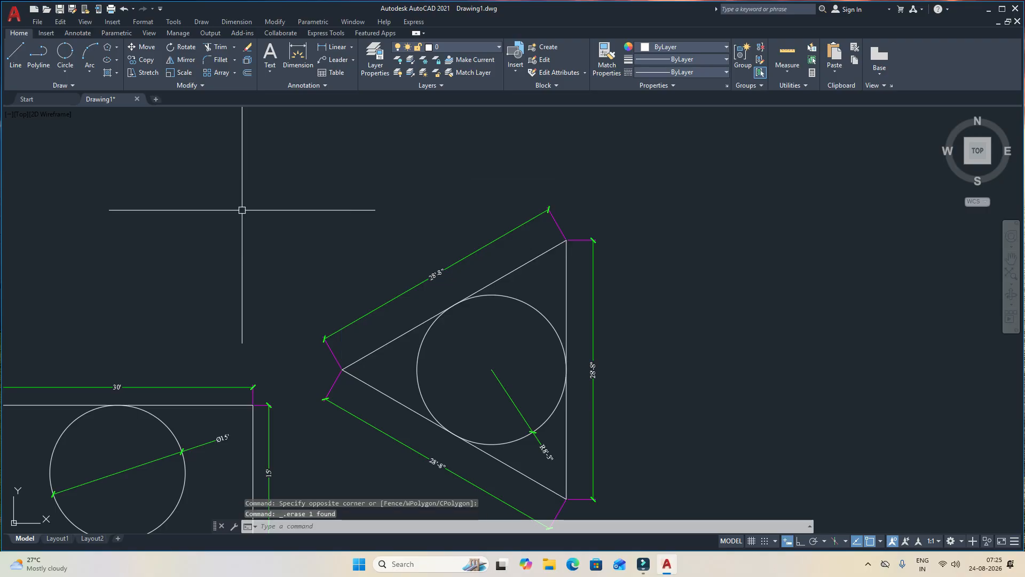
{"action": "scroll", "coordinate": [437, 193], "scroll_direction": "down", "scroll_amount": 5}
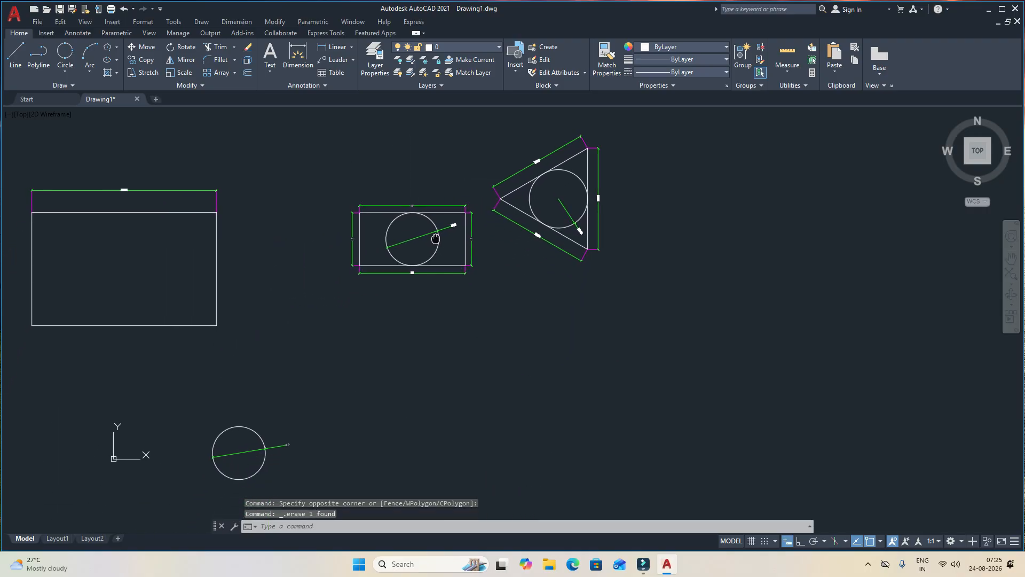
{"action": "left_click", "coordinate": [65, 71]}
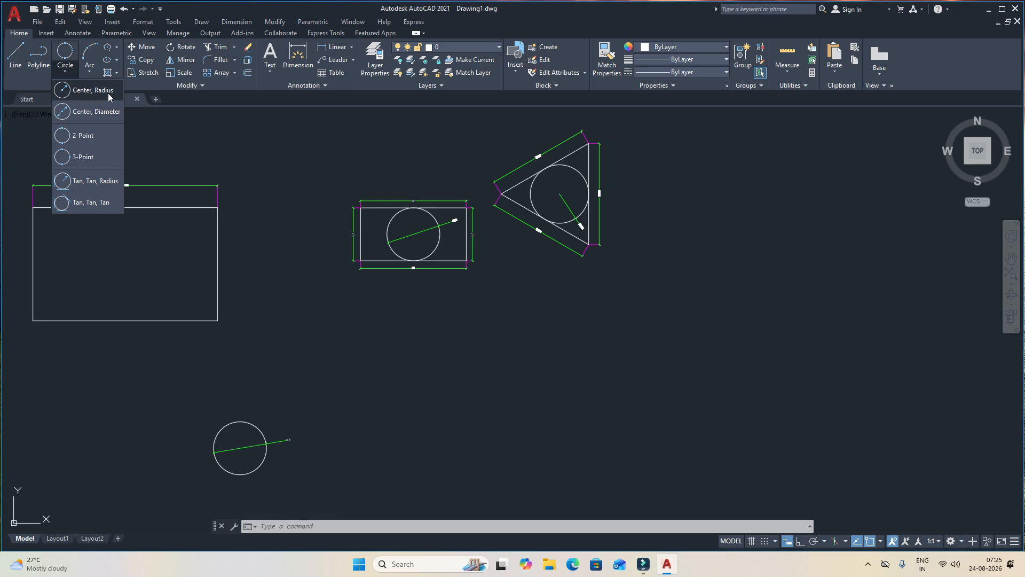
{"action": "left_click", "coordinate": [107, 91]}
{"action": "left_click", "coordinate": [65, 71]}
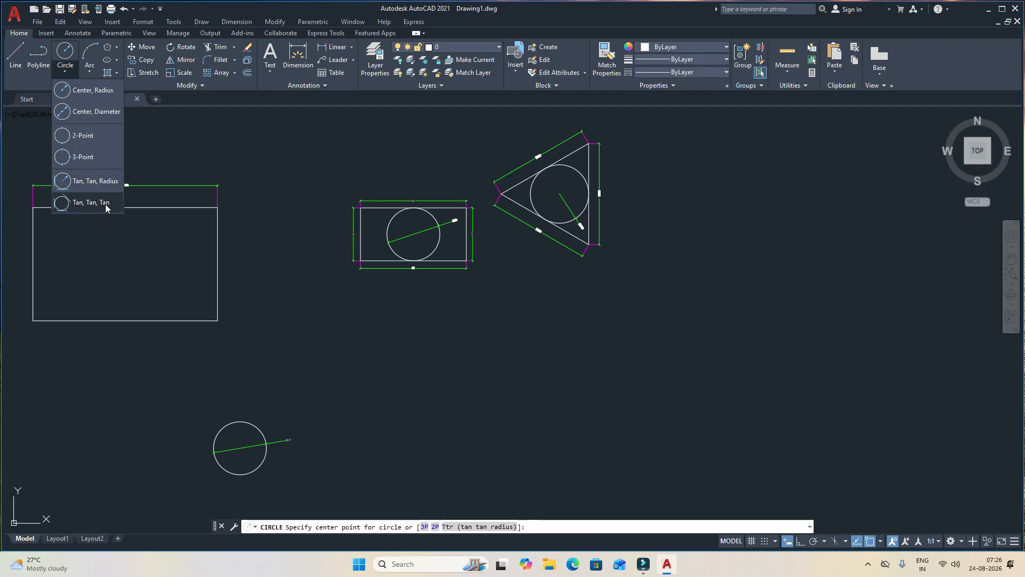
{"action": "left_click", "coordinate": [64, 76]}
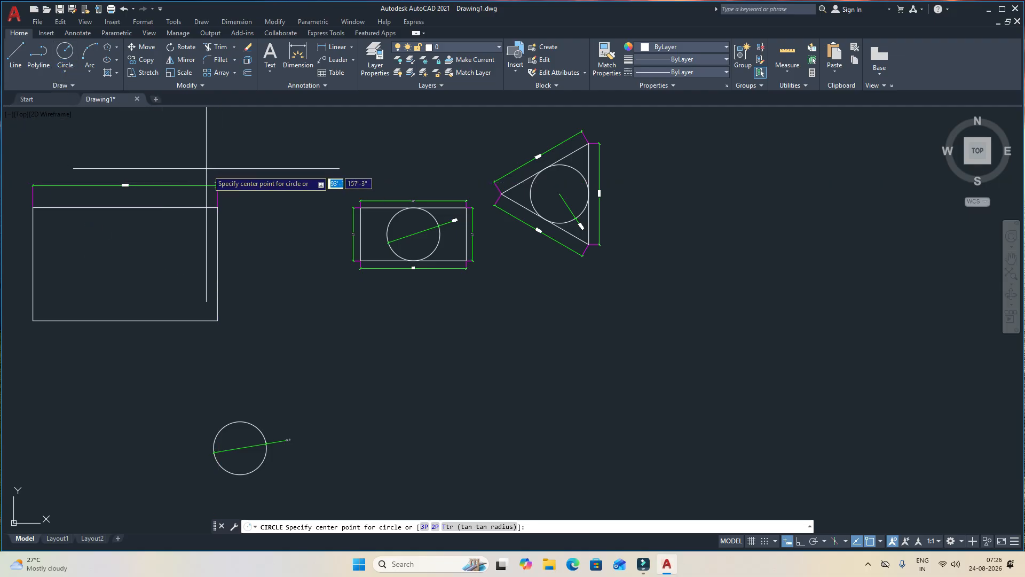
{"action": "middle_click_drag", "start_coordinate": [476, 235], "coordinate": [459, 273]}
{"action": "scroll", "coordinate": [527, 207], "scroll_direction": "up", "scroll_amount": 4}
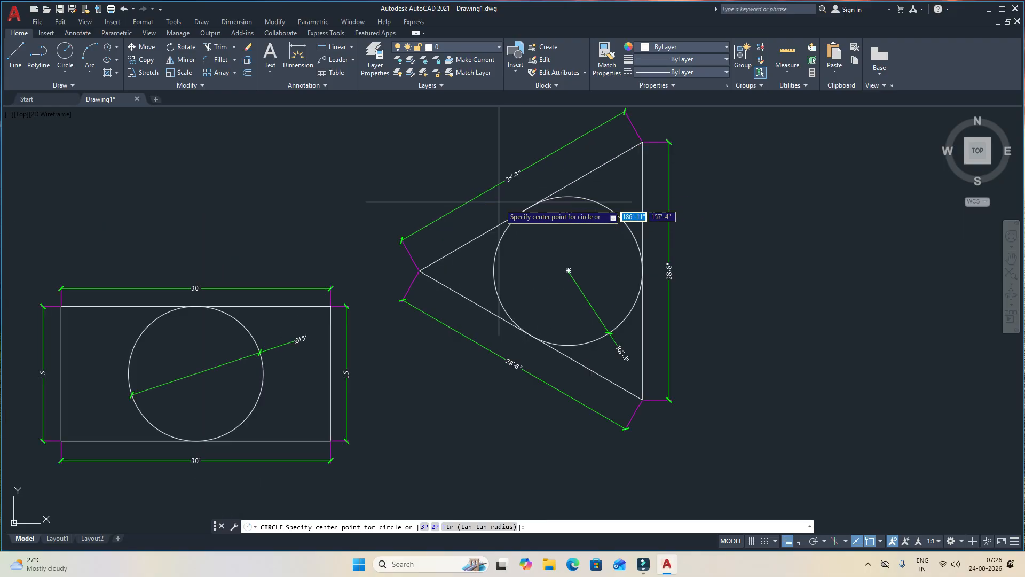
{"action": "scroll", "coordinate": [574, 221], "scroll_direction": "down", "scroll_amount": 2}
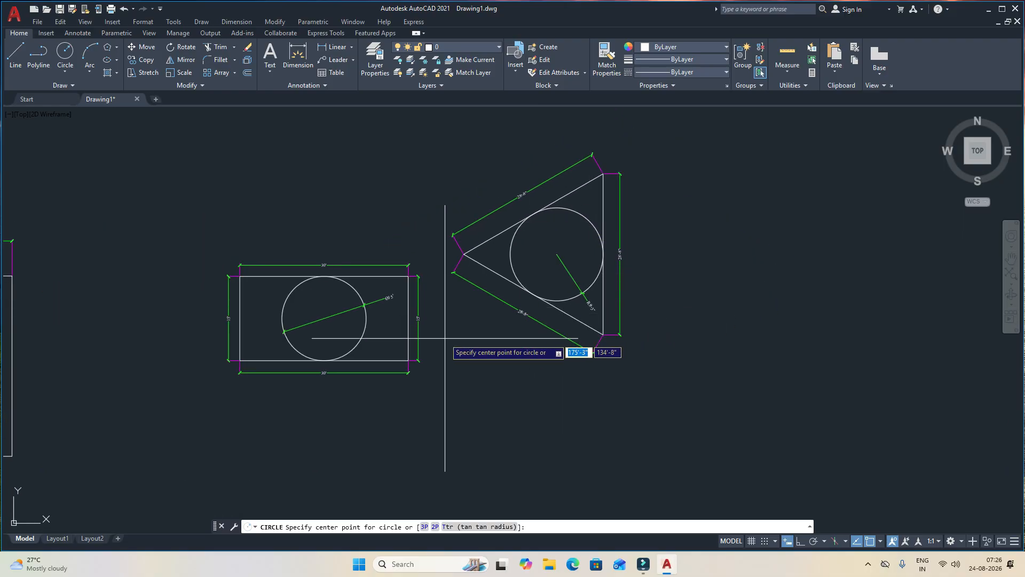
{"action": "scroll", "coordinate": [556, 299], "scroll_direction": "down", "scroll_amount": 2}
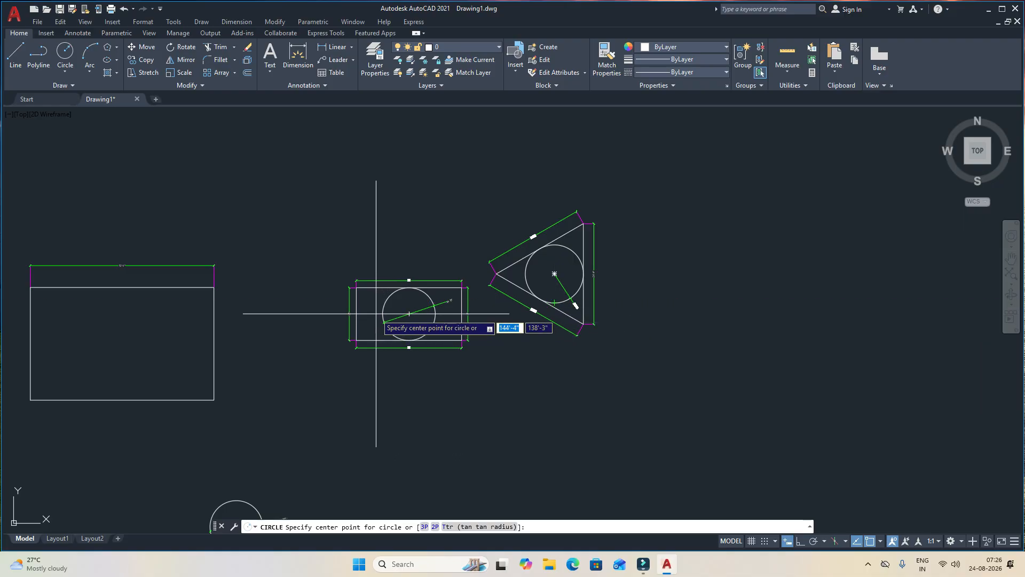
Step: Open the list of arc drawing methods
{"action": "left_click", "coordinate": [89, 75]}
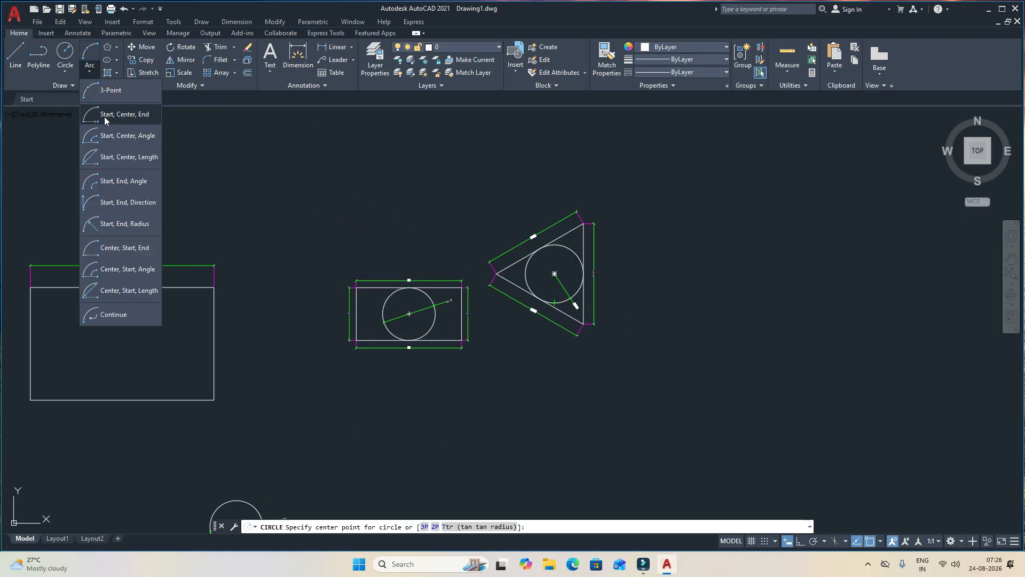